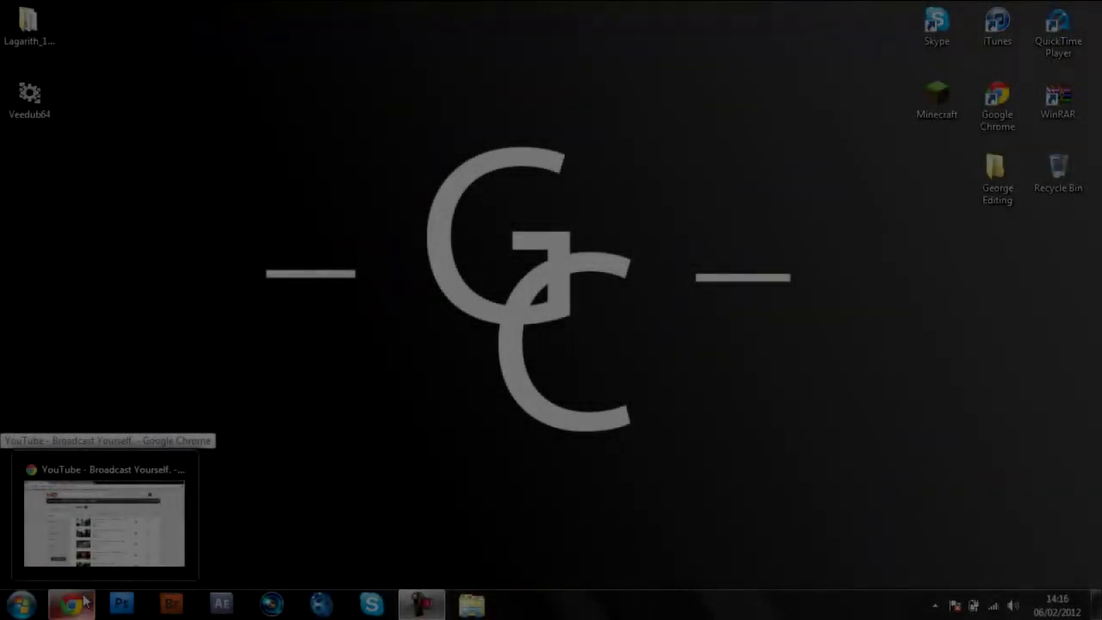
Step: Restore Chrome and preview Smoothest Twixtor Test #3, seeking ahead and pausing it
left_click(87, 612)
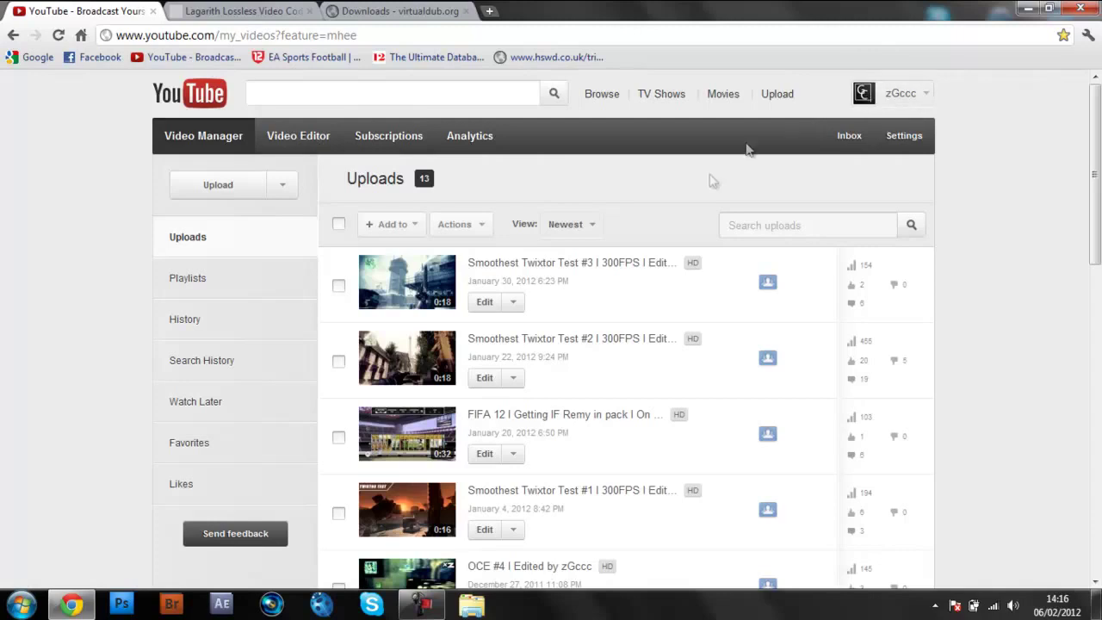
left_click(619, 262)
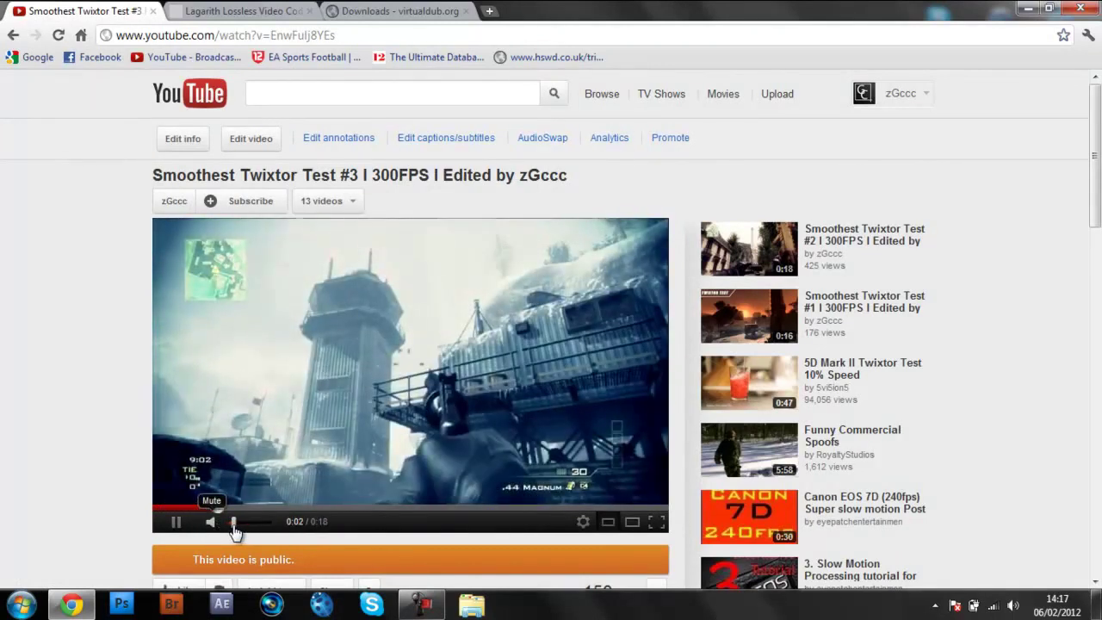
left_click(334, 509)
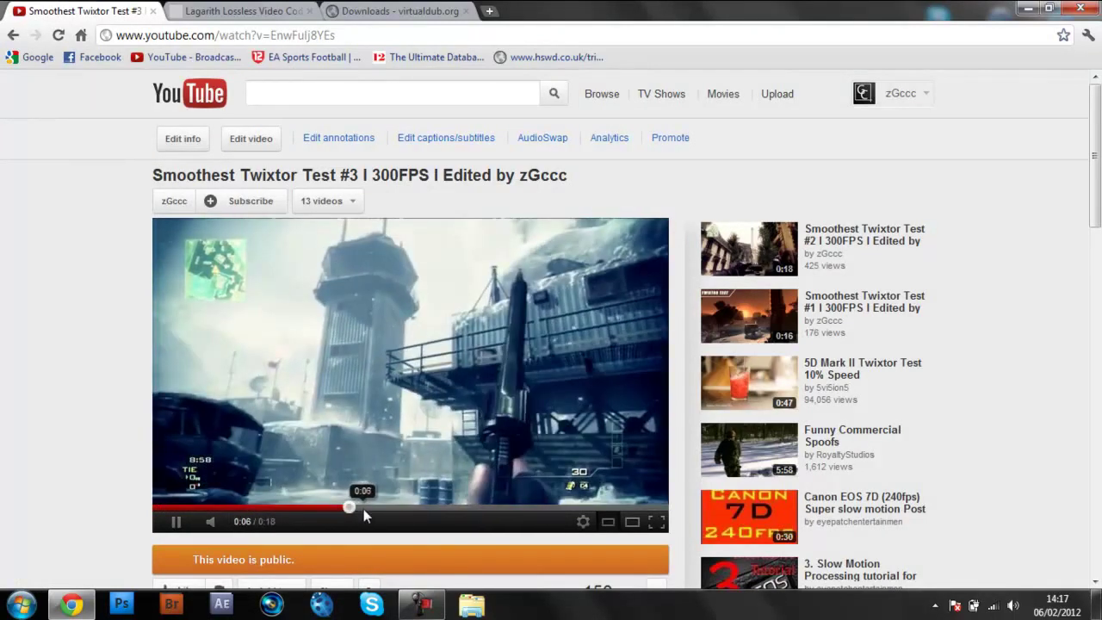
left_click(475, 472)
Step: Visit the Inbox, return to the Video Manager uploads list, and unpin Windows Explorer from the taskbar
left_click(900, 93)
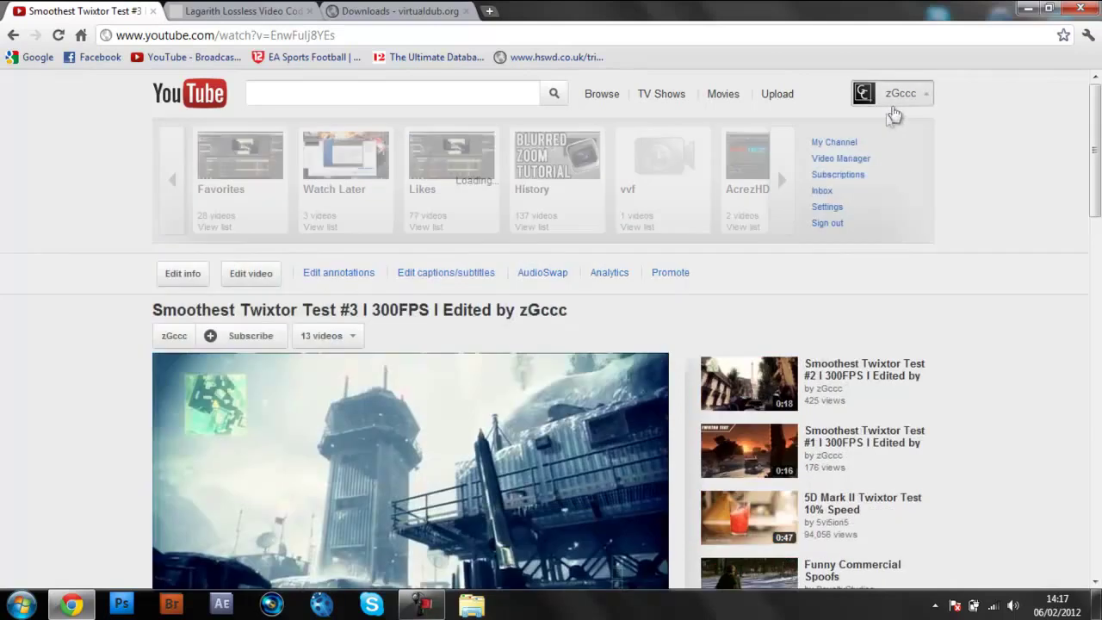
left_click(828, 192)
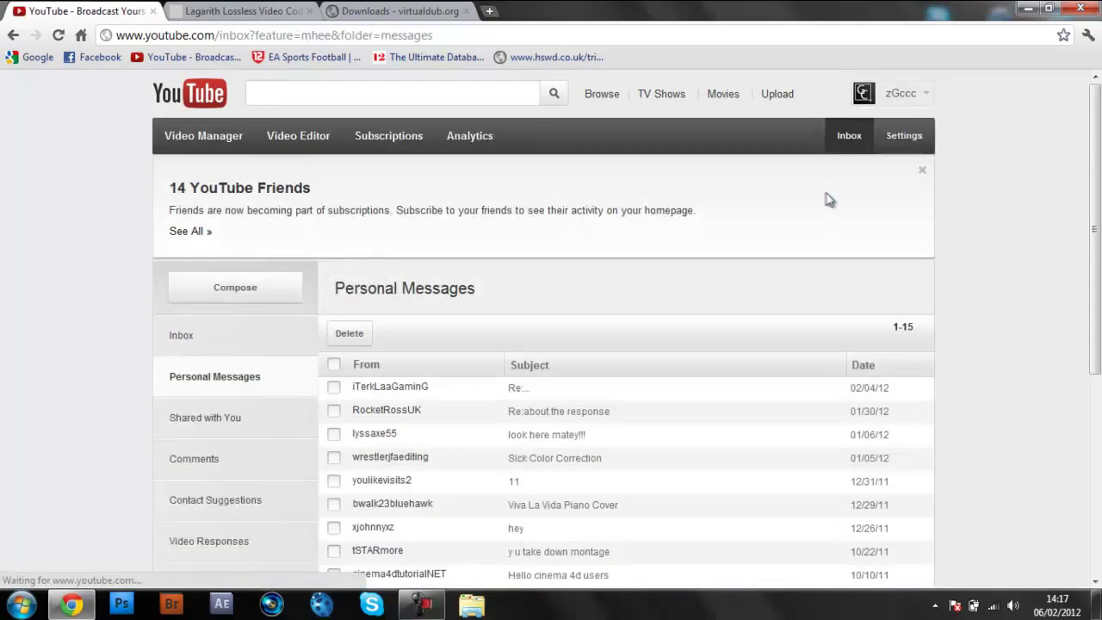
left_click(918, 97)
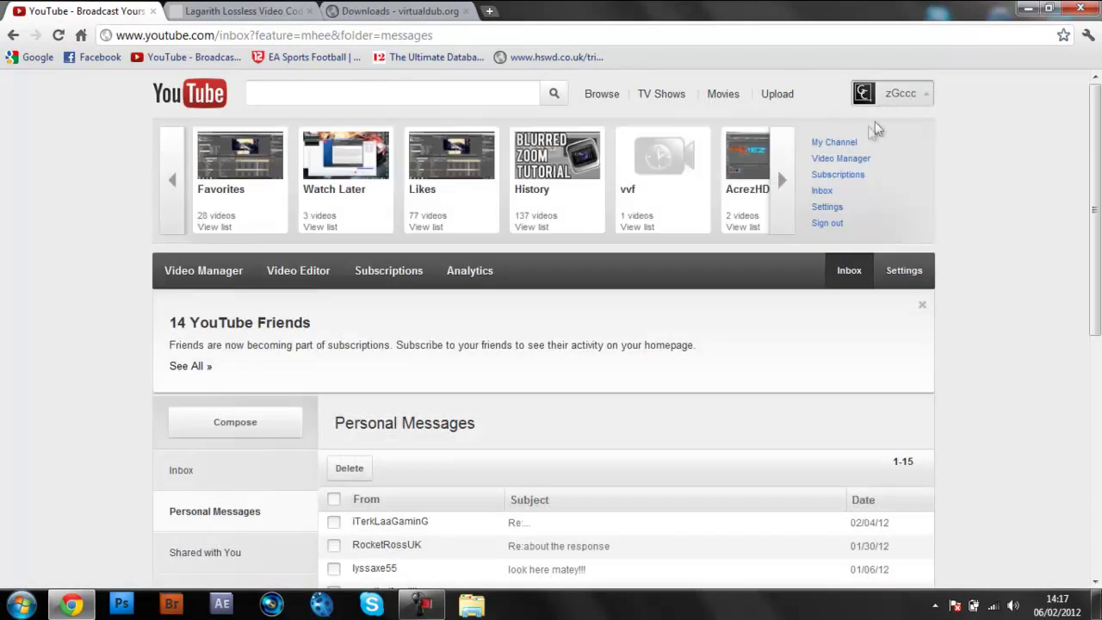
left_click(852, 160)
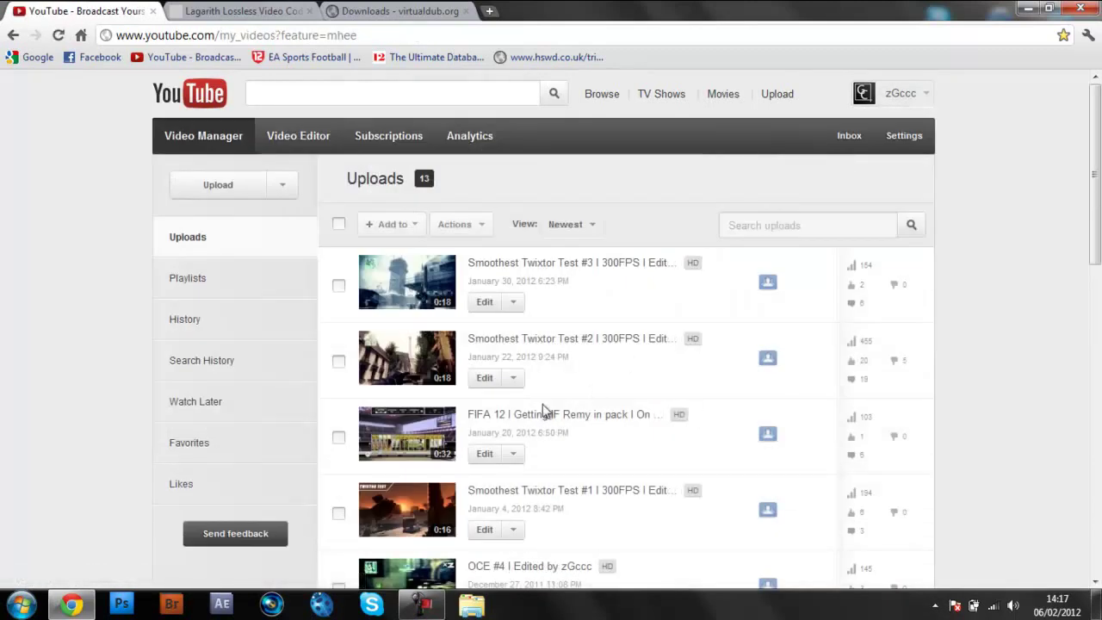
mouse_move(495, 610)
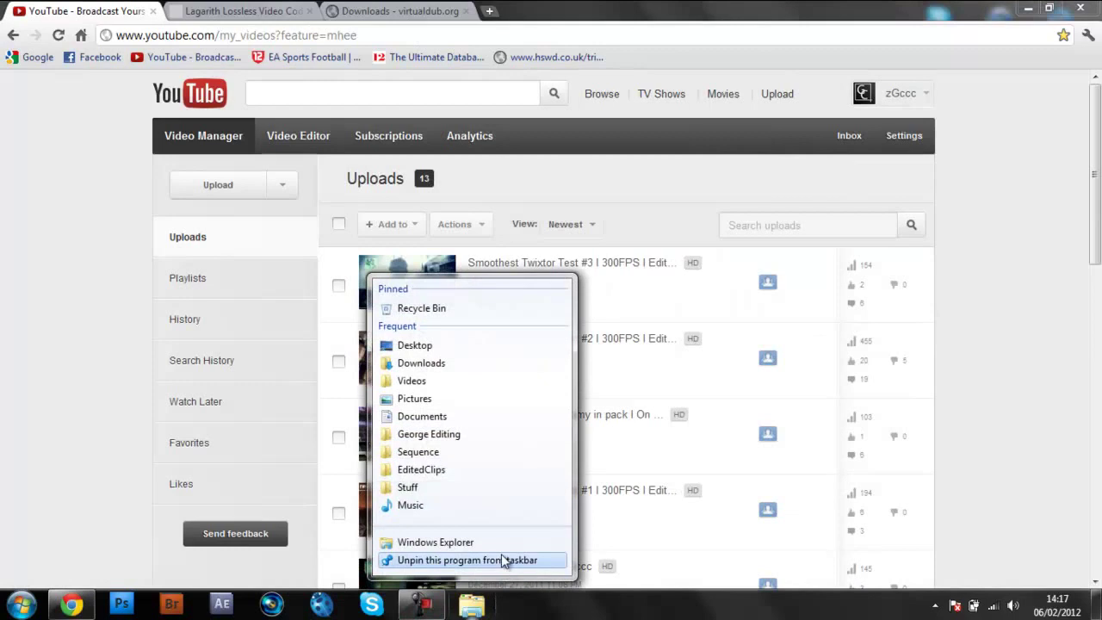
left_click(502, 560)
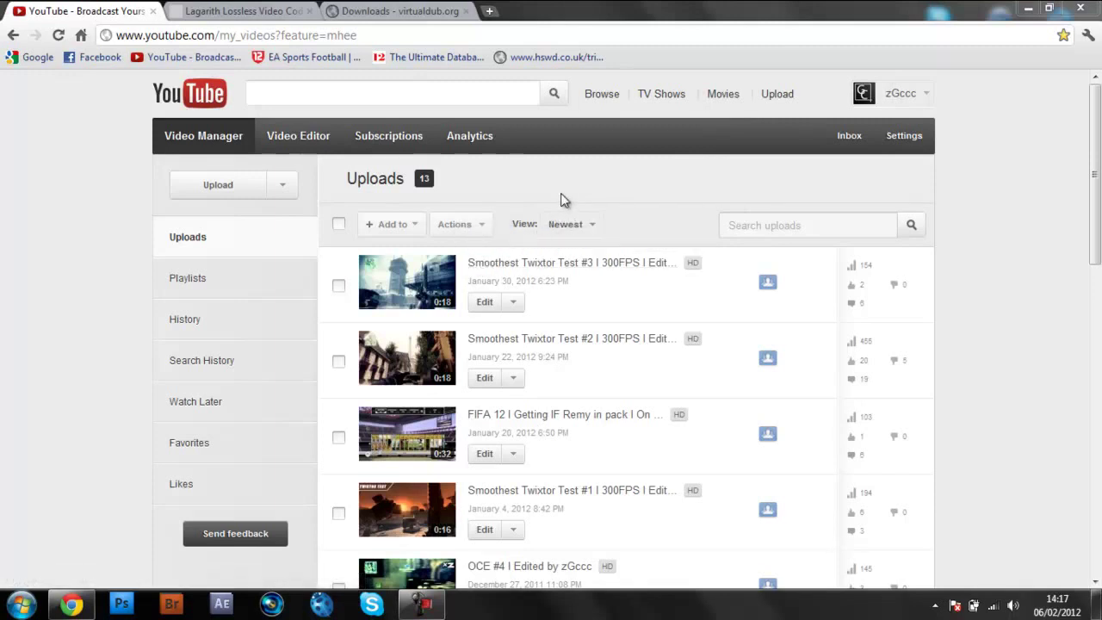
Step: Compare the Lagarith codec page and the VirtualDub downloads page side by side
left_click(258, 10)
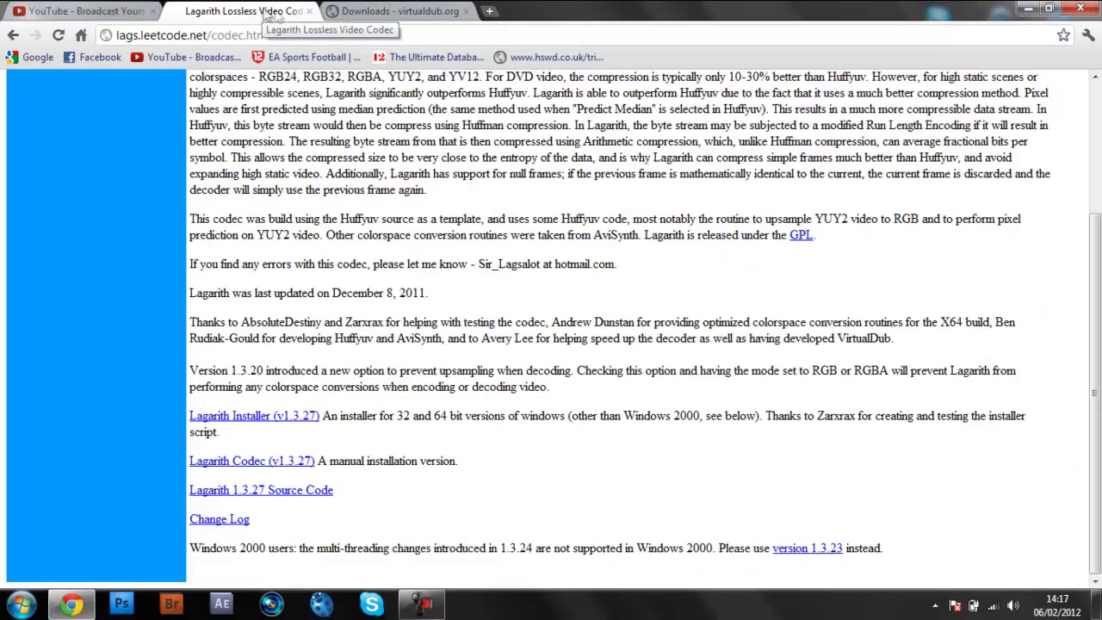
left_click(391, 11)
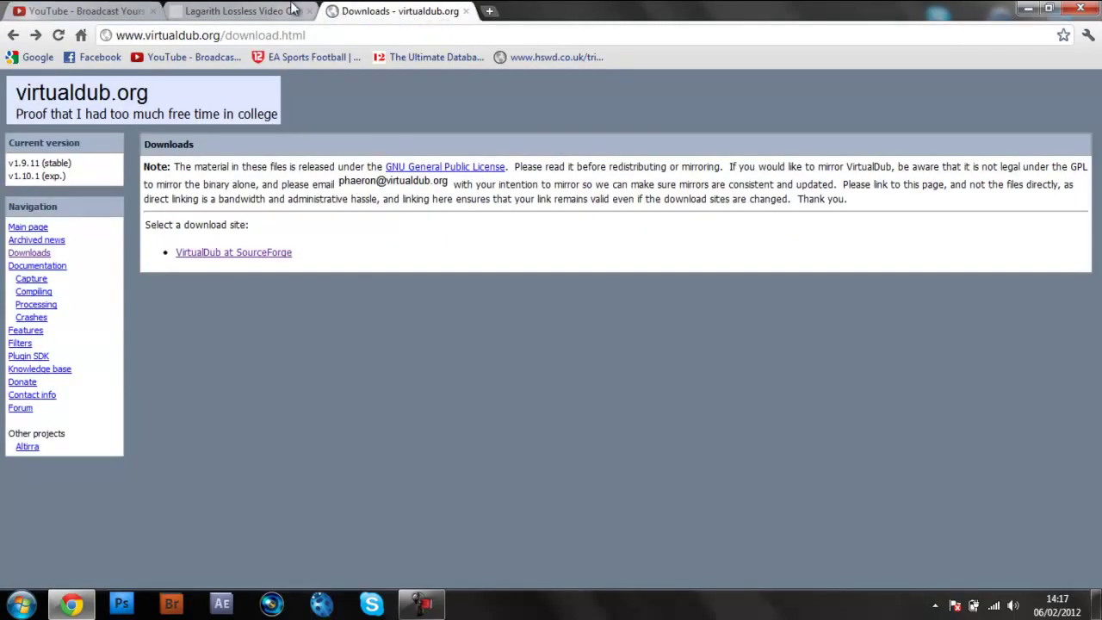
left_click(259, 10)
left_click(396, 10)
left_click(259, 11)
left_click(414, 10)
left_click(271, 11)
left_click(405, 10)
left_click(270, 10)
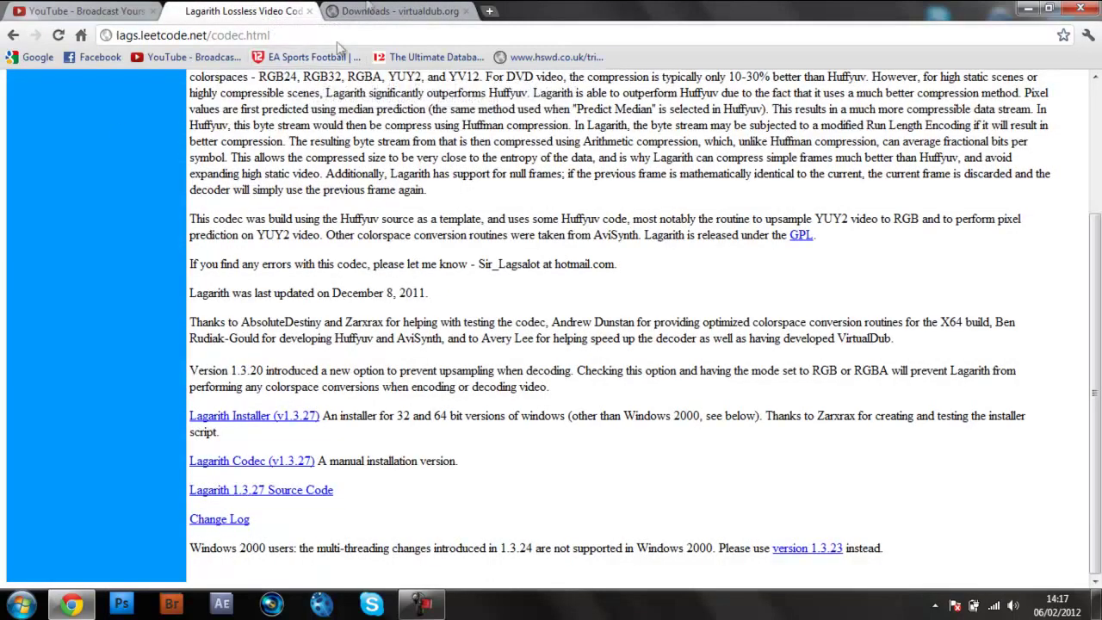
left_click(392, 11)
Step: Check the YouTube uploads page between the codec pages, then minimize Chrome to the desktop
left_click(131, 9)
left_click(253, 11)
left_click(440, 10)
left_click(215, 8)
left_click(410, 12)
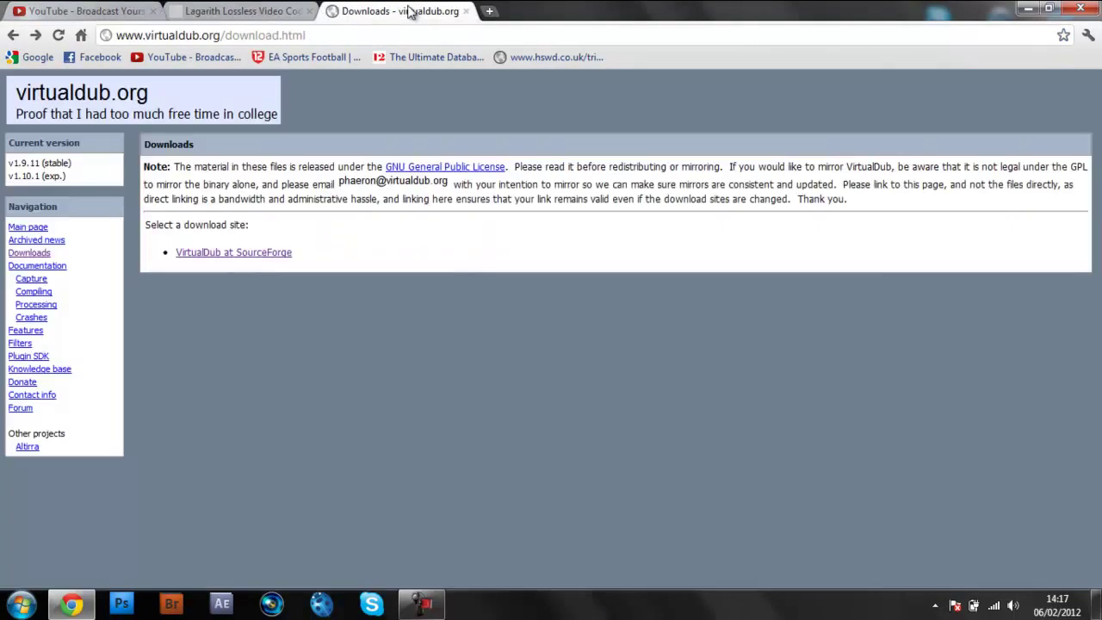
left_click(112, 10)
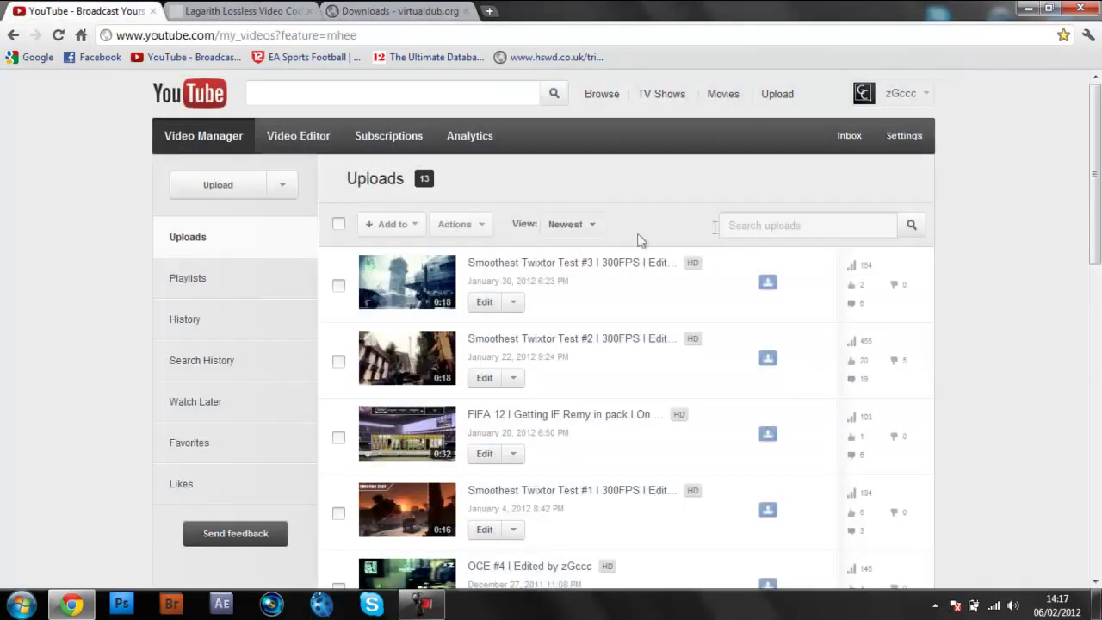
scroll(757, 219, "down", 10)
scroll(760, 218, "up", 10)
left_click(407, 9)
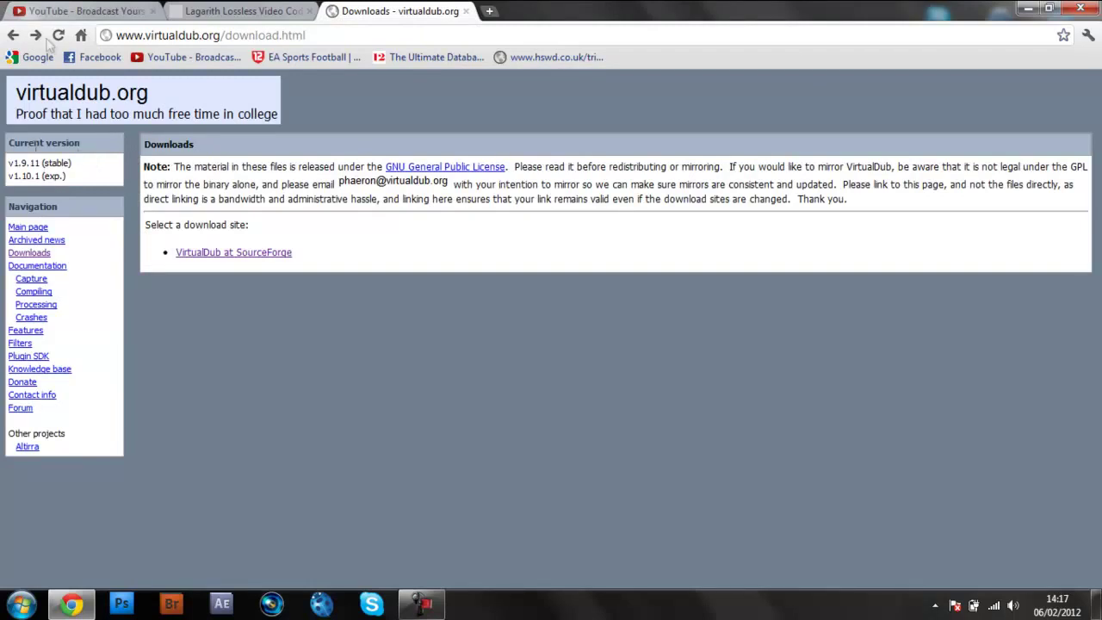
left_click(259, 11)
left_click(62, 11)
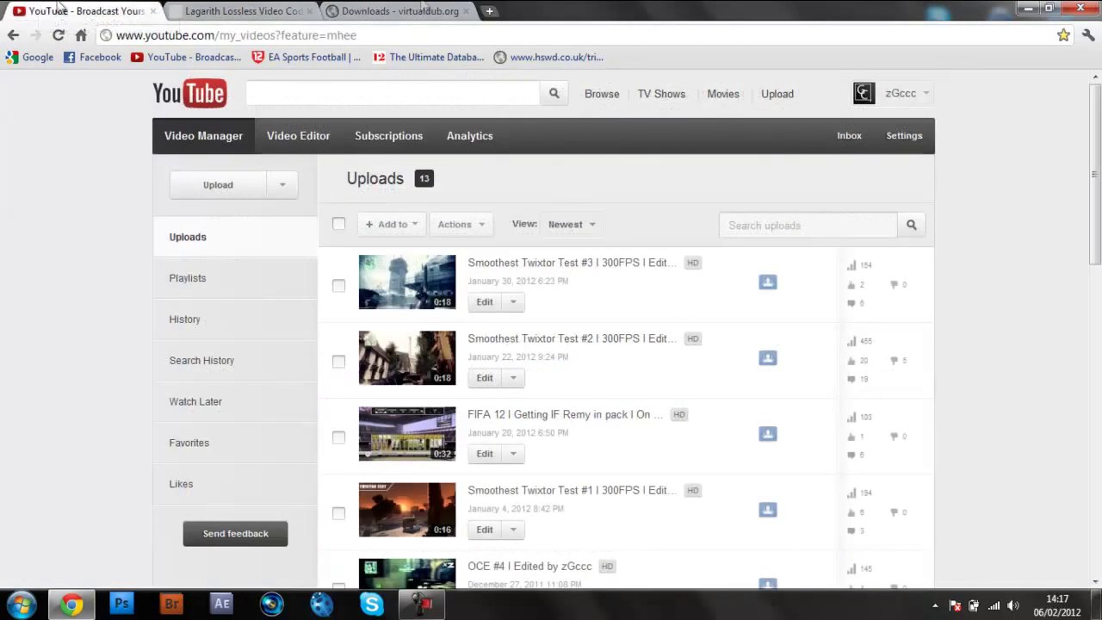
left_click(1026, 9)
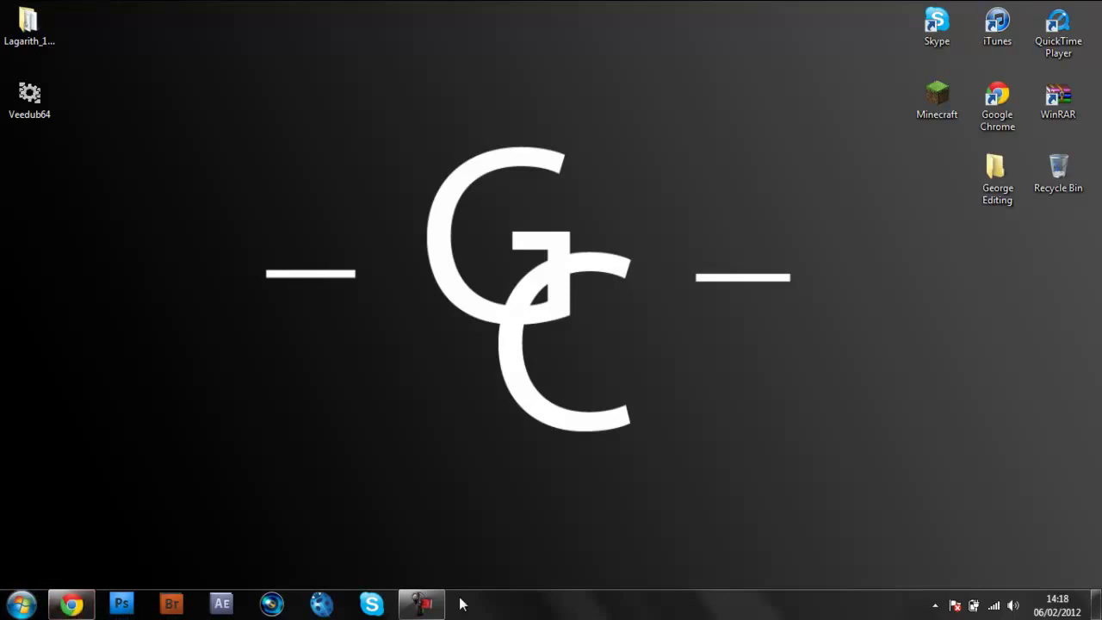
Step: Restore Chrome to the YouTube Video Manager uploads list with its 13 videos
left_click(72, 606)
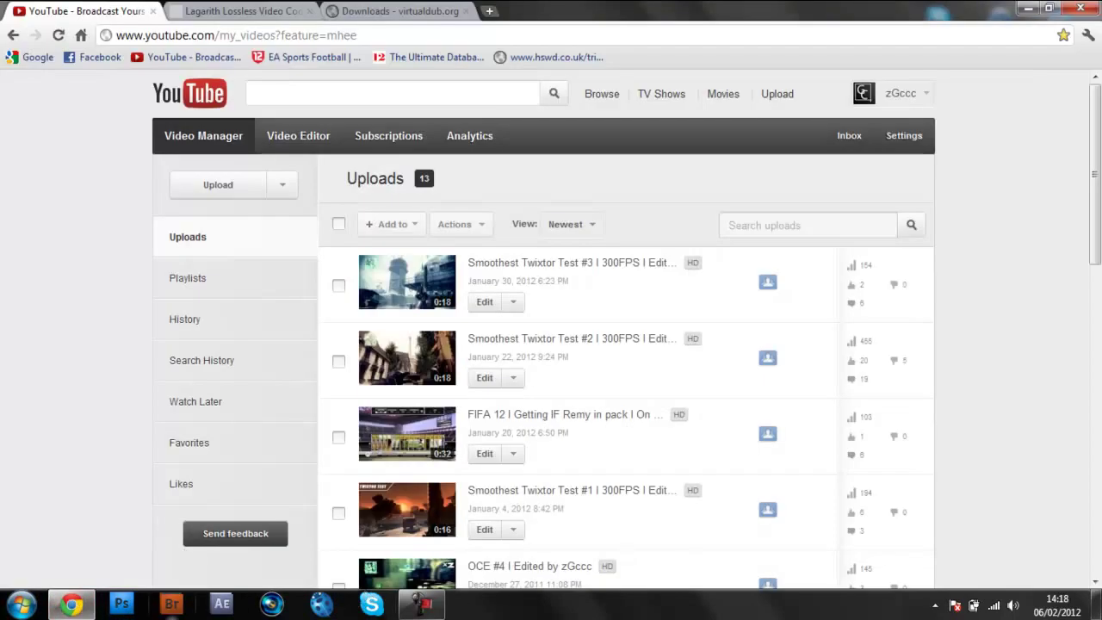
Step: Browse from the desktop into George Editing and open its EditedClips folder
left_click(76, 607)
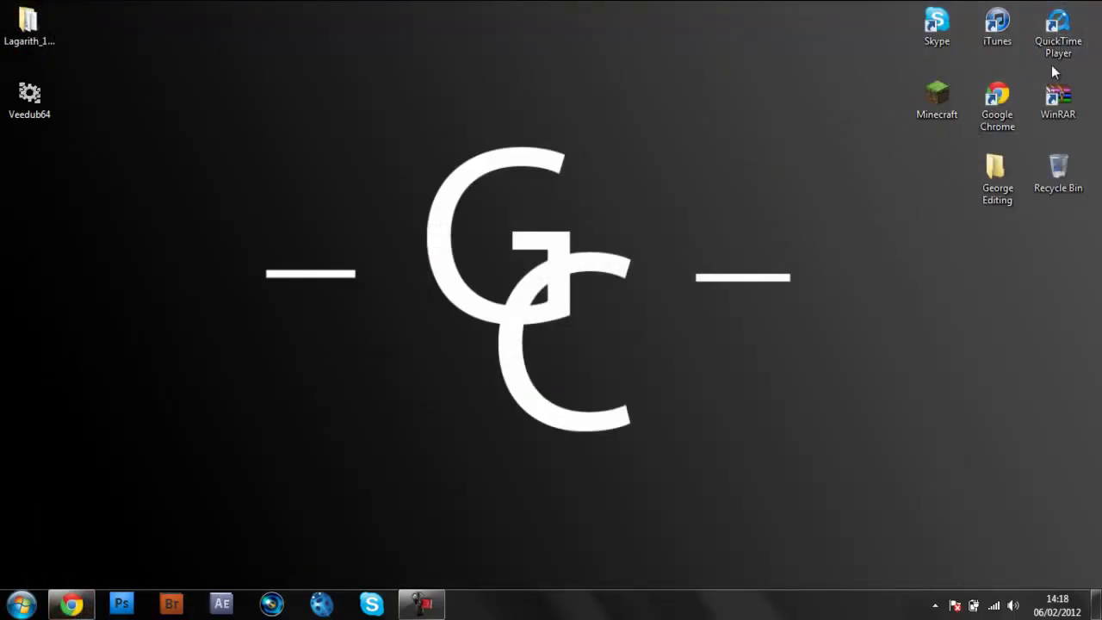
double_click(998, 176)
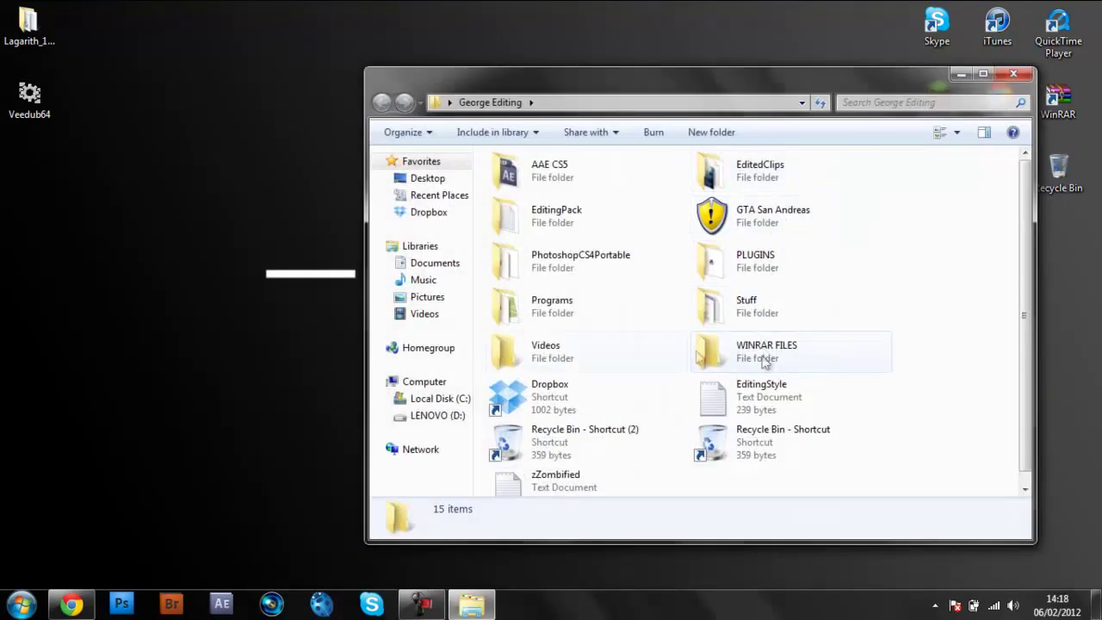
left_click(593, 346)
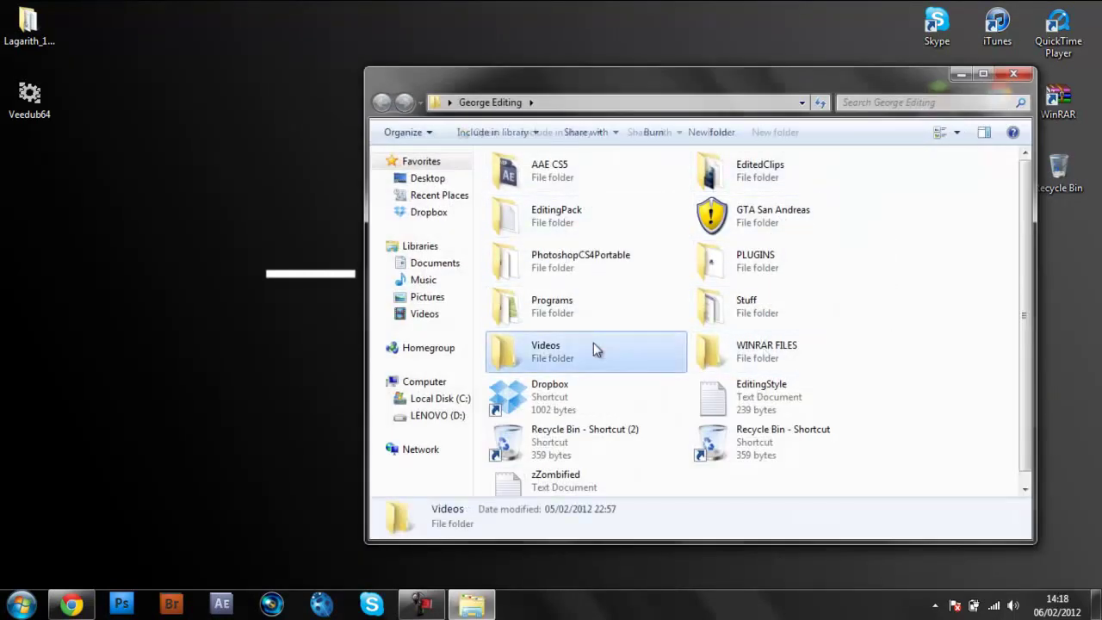
double_click(592, 345)
left_click(381, 102)
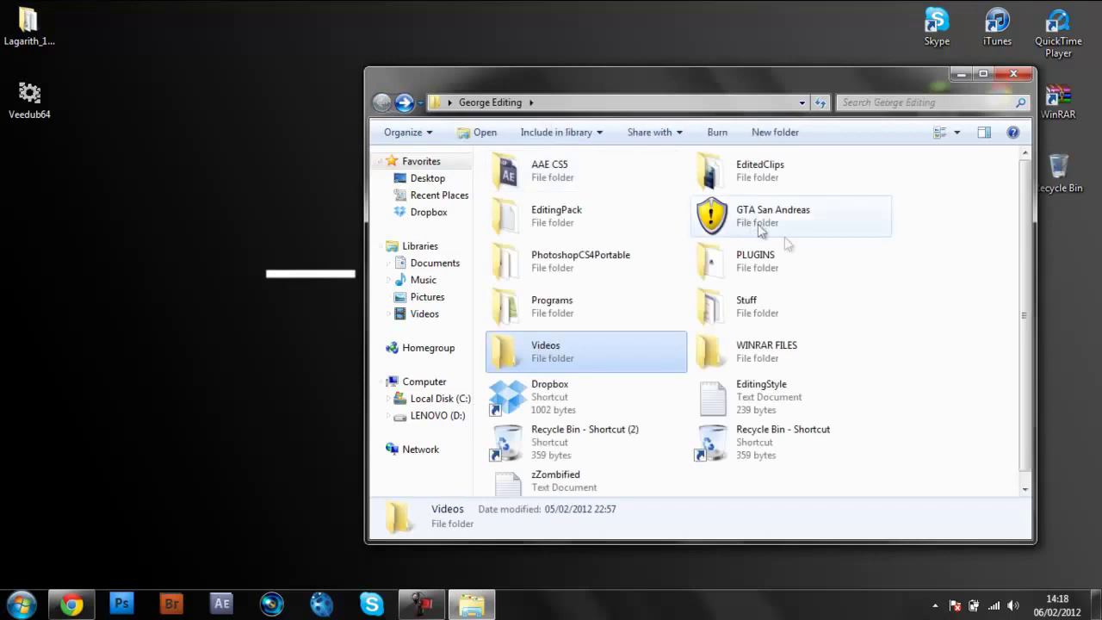
double_click(723, 180)
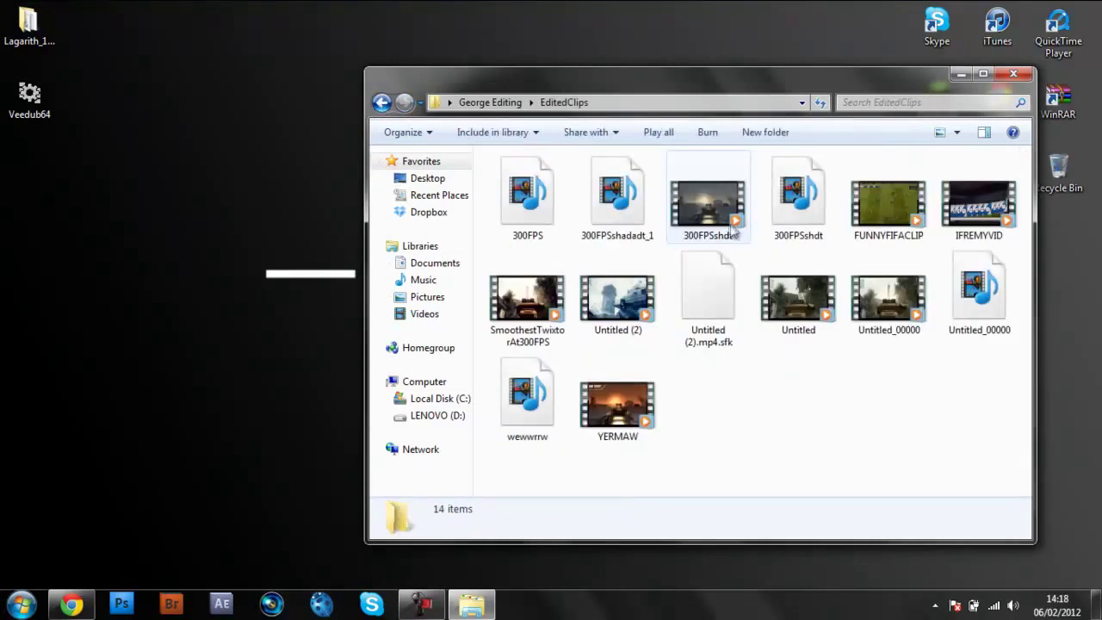
Step: Compare the length and frame rate details of the 300FPSshdt and Untitled clips
left_click(723, 229)
right_click(723, 232)
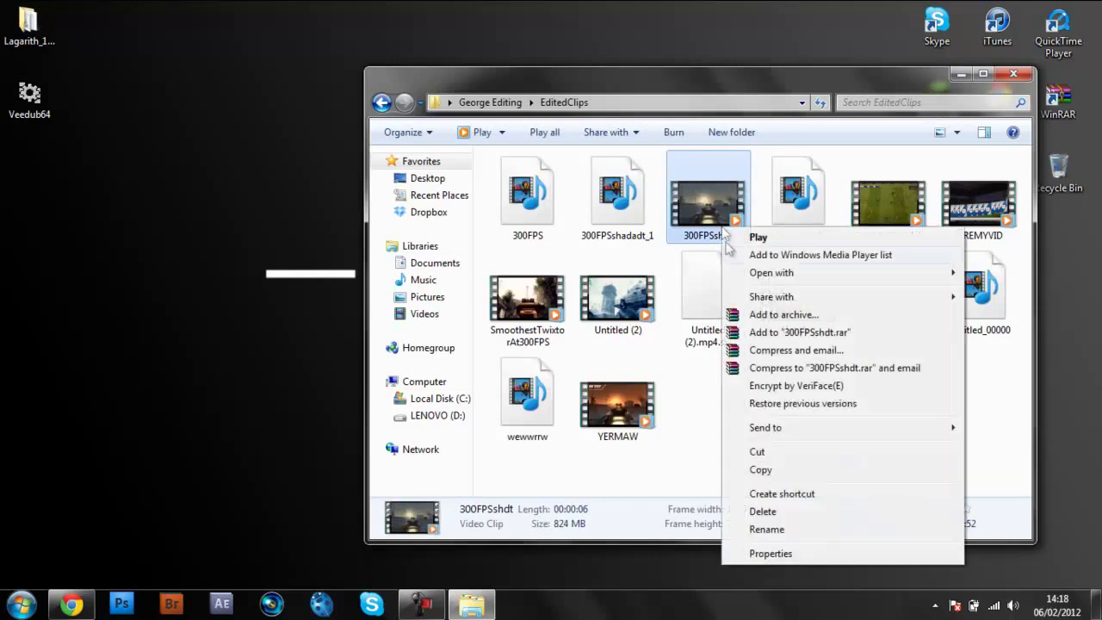
left_click(768, 551)
left_click(830, 211)
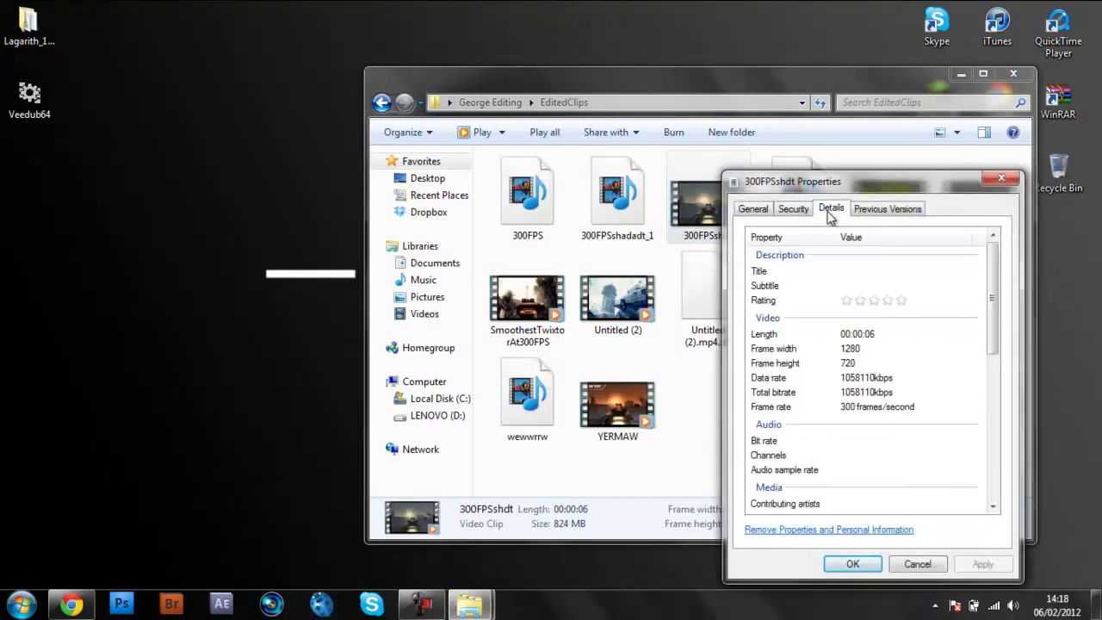
left_click(917, 563)
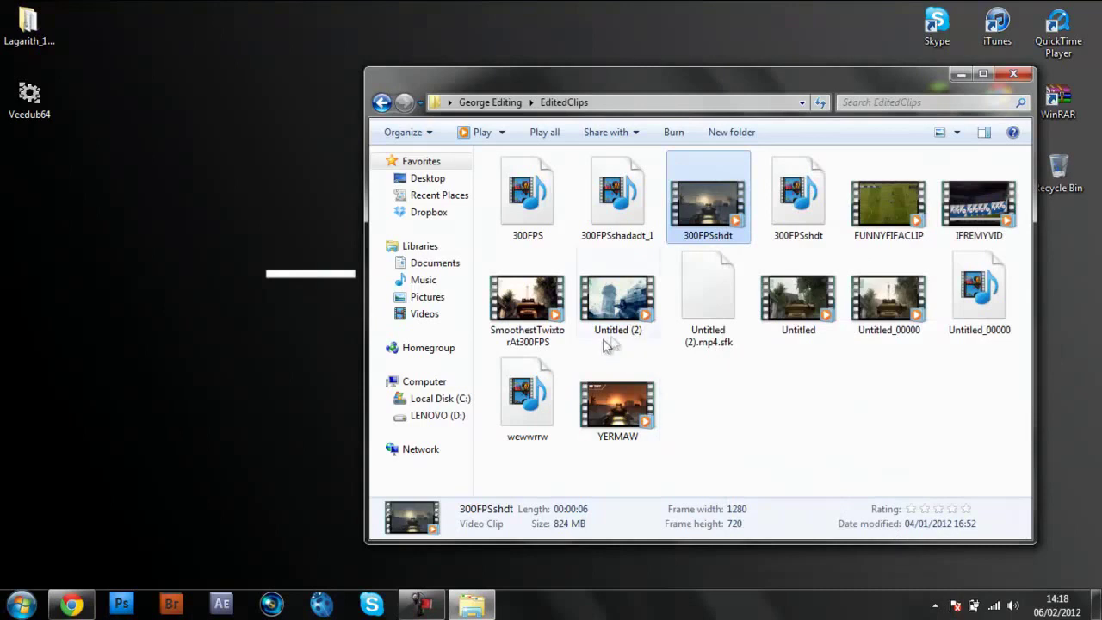
right_click(822, 297)
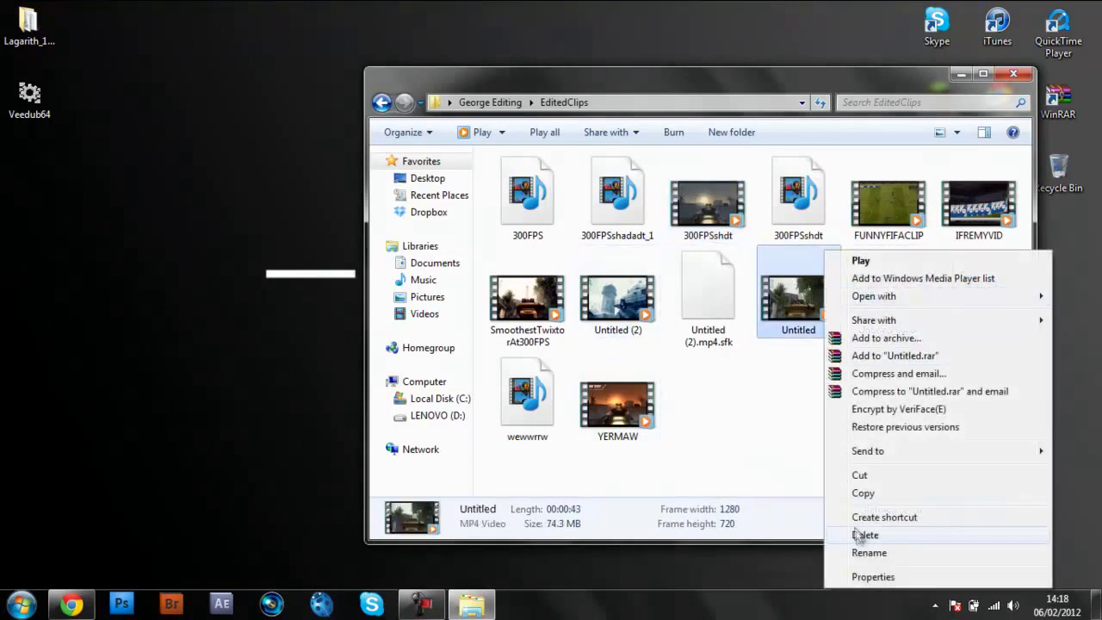
left_click(875, 579)
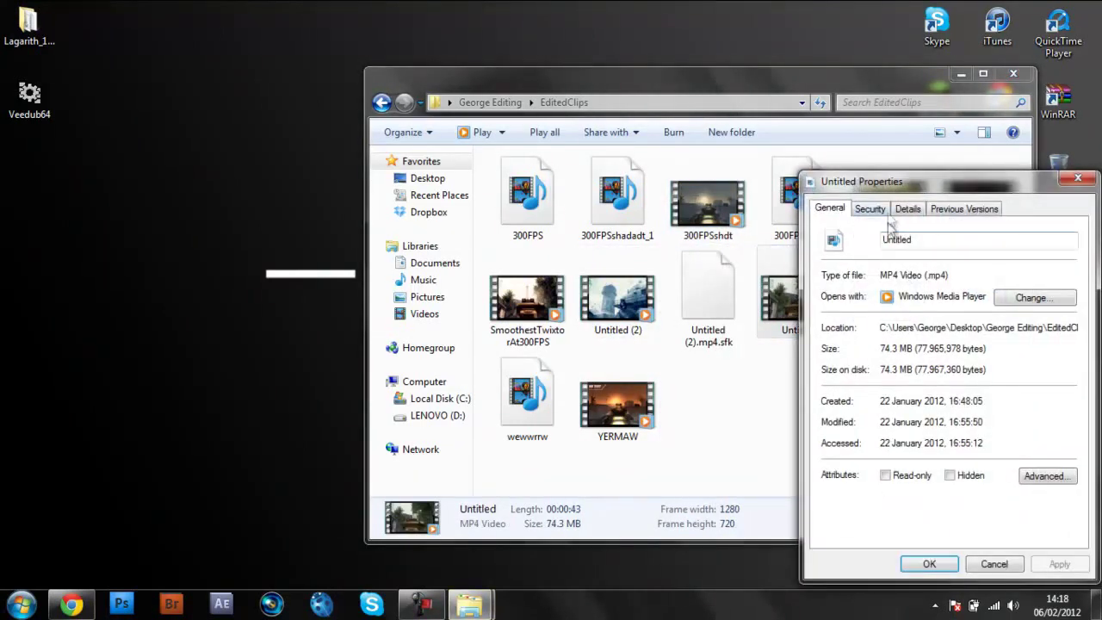
left_click(869, 209)
left_click(906, 209)
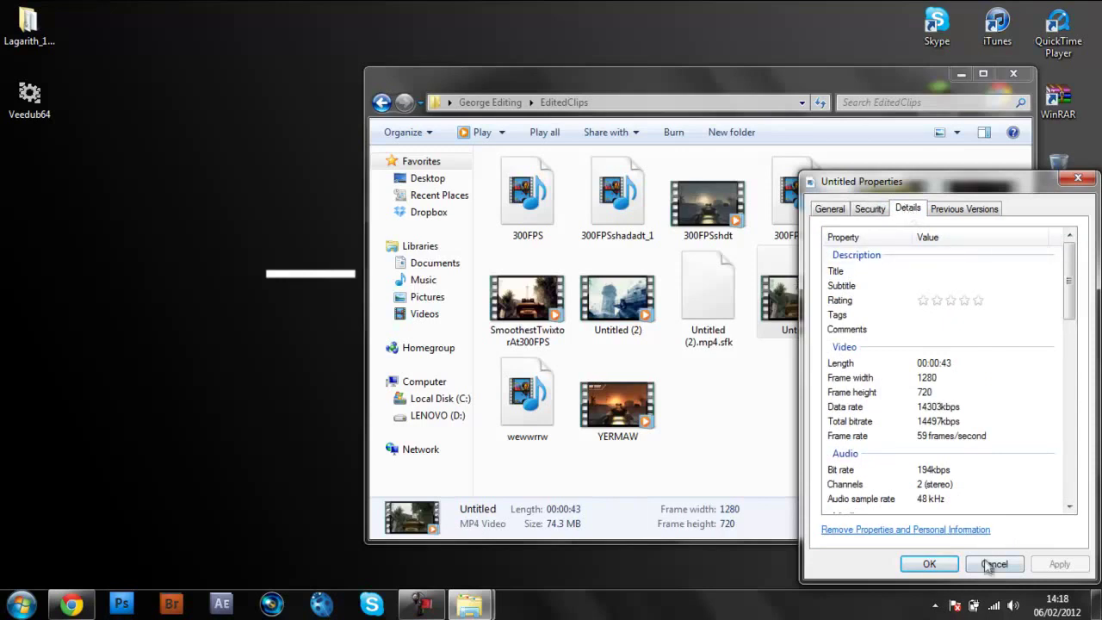
left_click(992, 563)
Step: Move the Untitled video onto the desktop and close the EditedClips window
left_click_drag(826, 332, 190, 331)
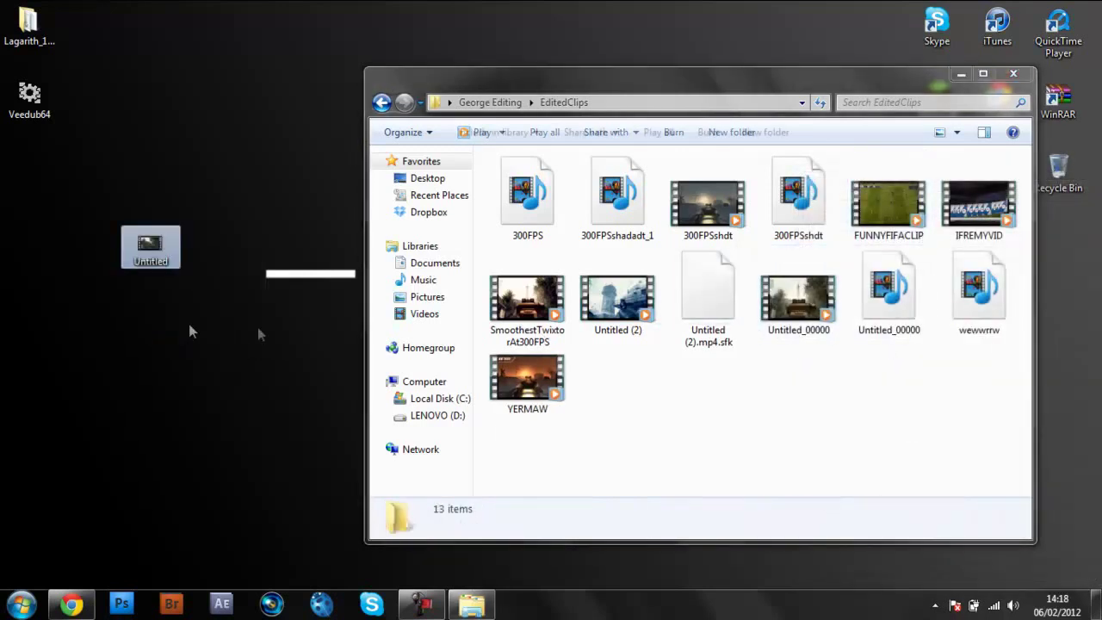
left_click_drag(153, 245, 225, 355)
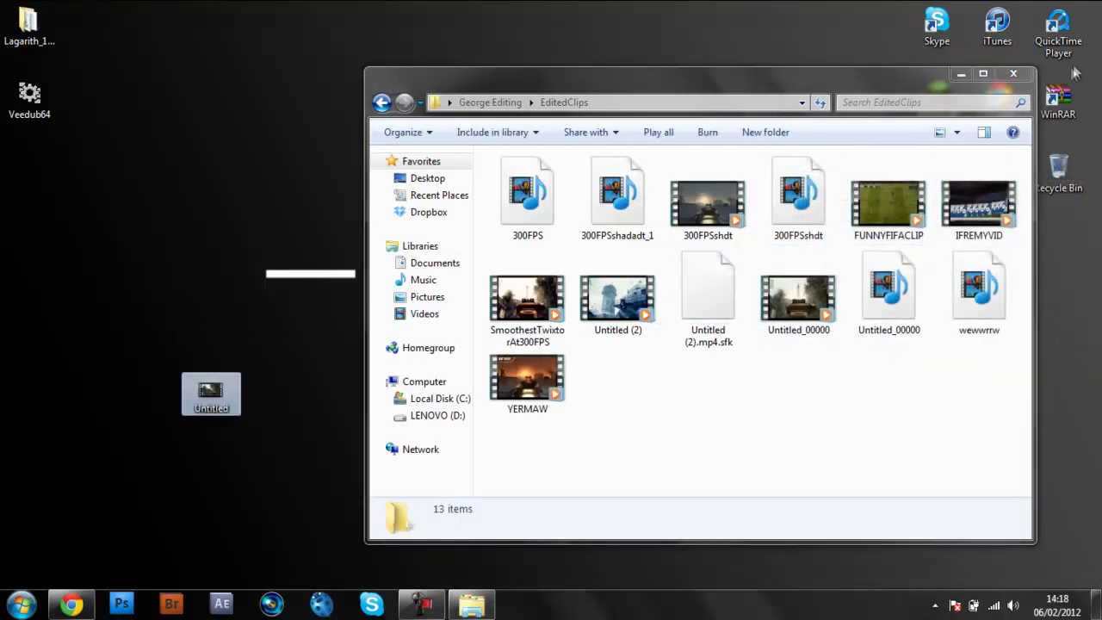
left_click(1017, 76)
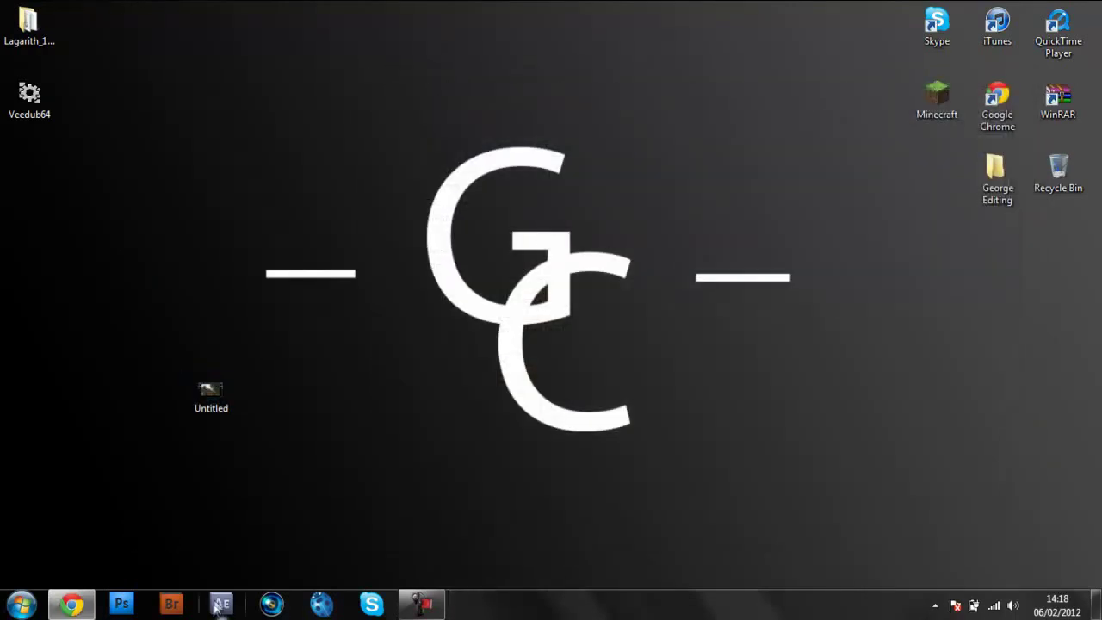
Step: Launch After Effects CS5, dismiss the plug-in warning and Welcome screen, then minimize it
left_click(219, 604)
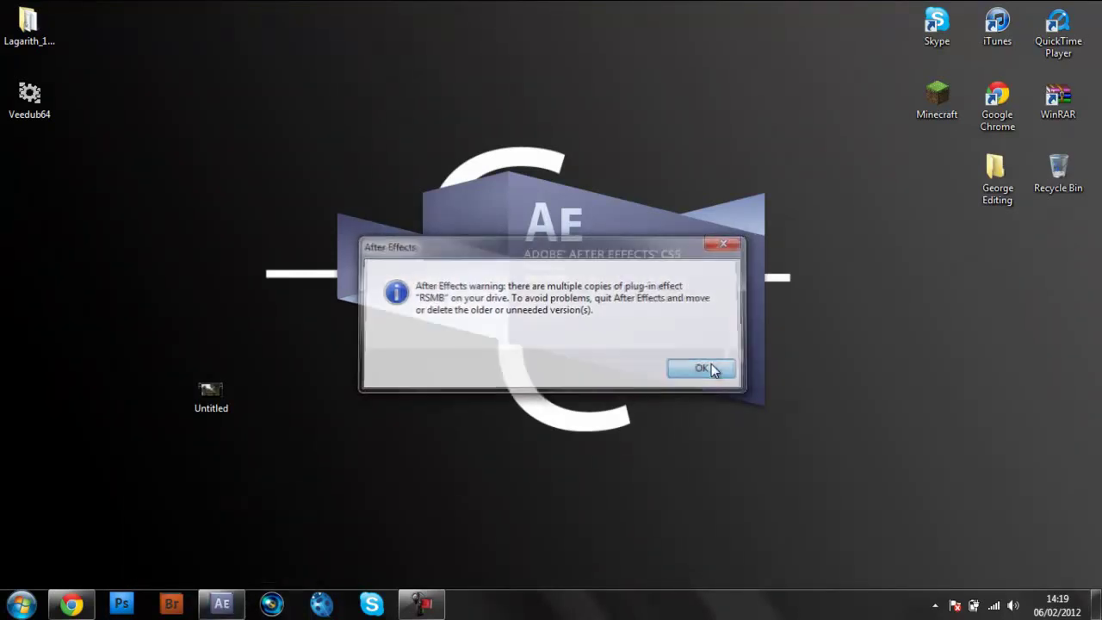
left_click(711, 363)
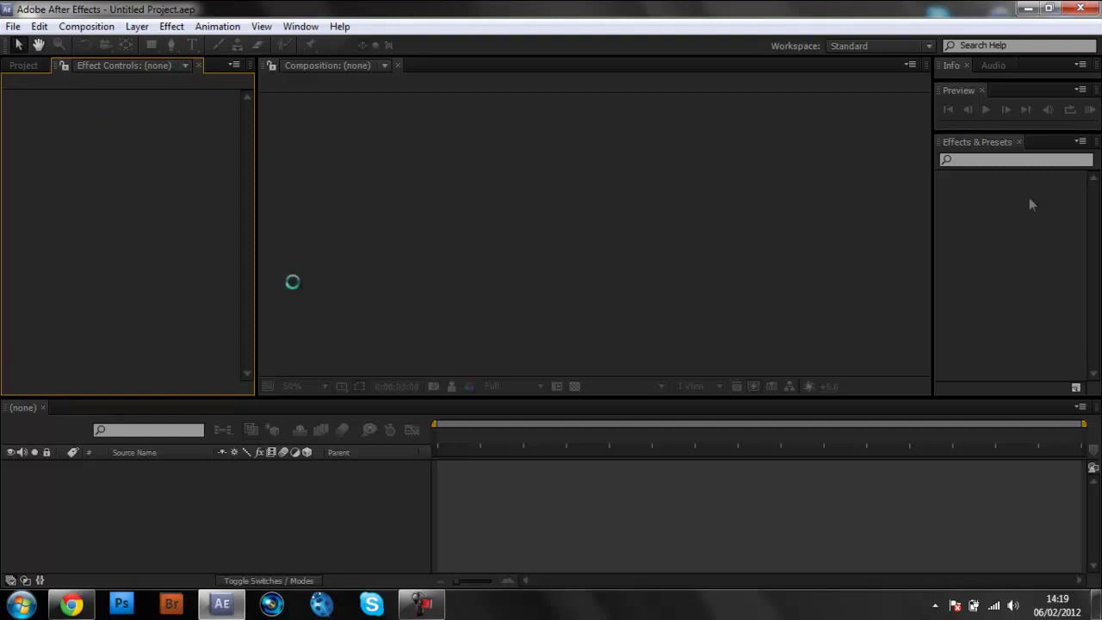
left_click(848, 574)
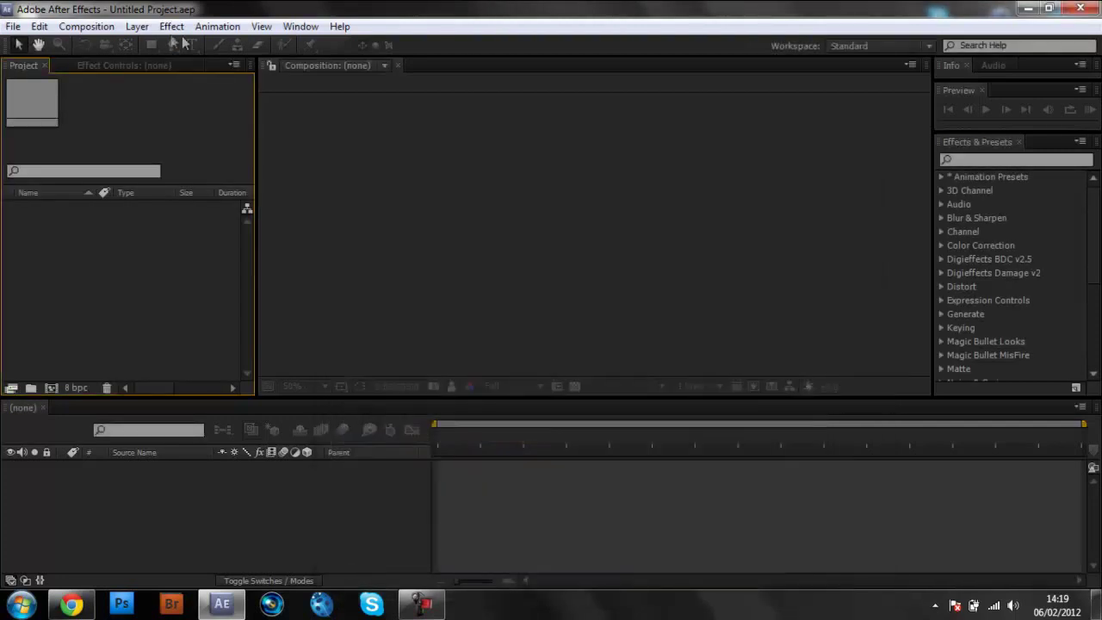
left_click(1027, 9)
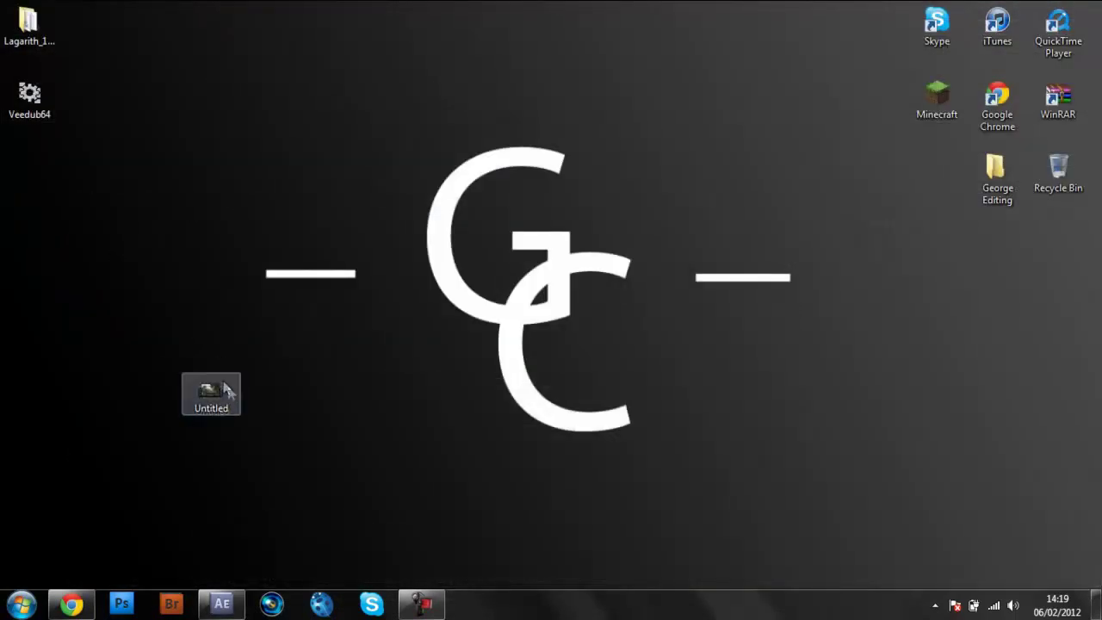
Step: Import the Untitled video and create a composition from Untitled.mp4
left_click_drag(211, 396, 148, 207)
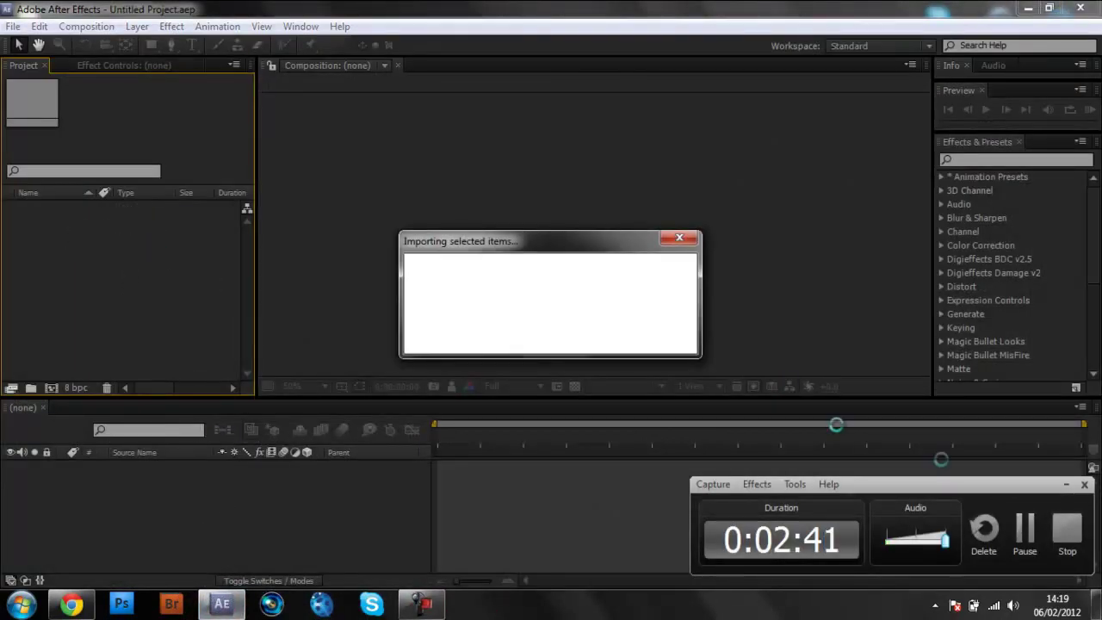
left_click(1065, 483)
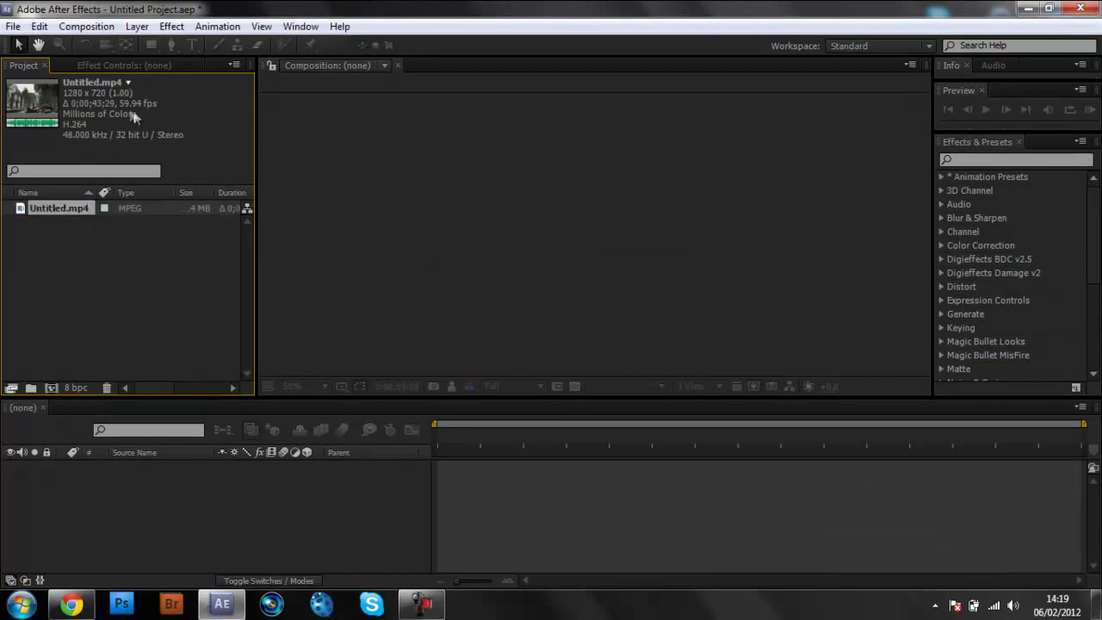
left_click_drag(68, 211, 104, 516)
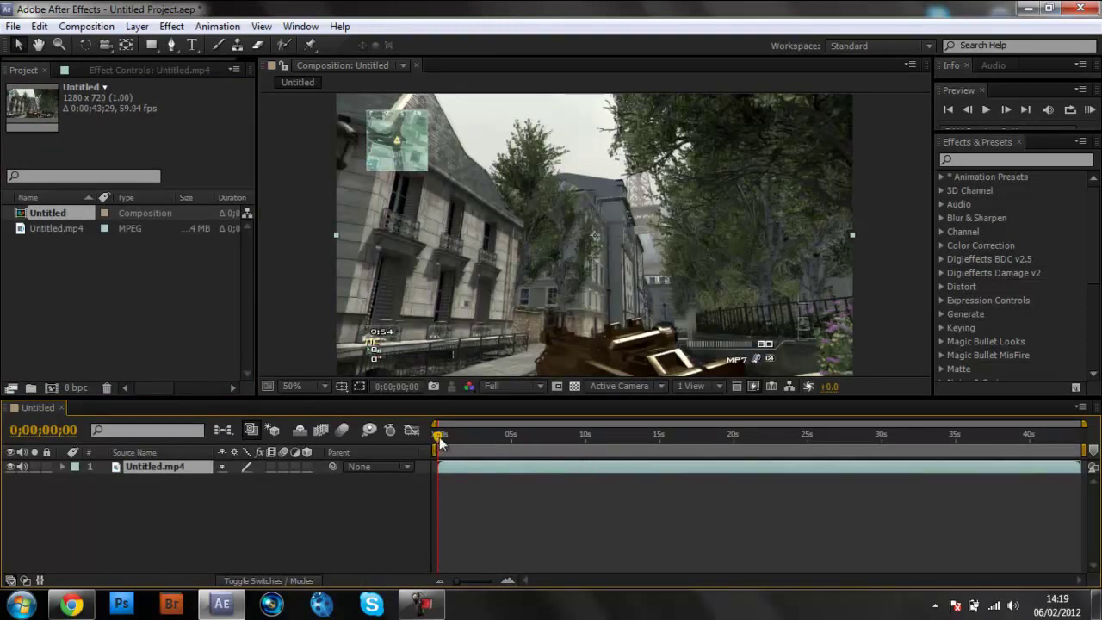
mouse_move(438, 435)
left_mouse_down()
mouse_move(1032, 443)
mouse_move(438, 457)
left_mouse_up()
Step: Enter a 1029 duration in the composition's Composition Settings
left_click(93, 24)
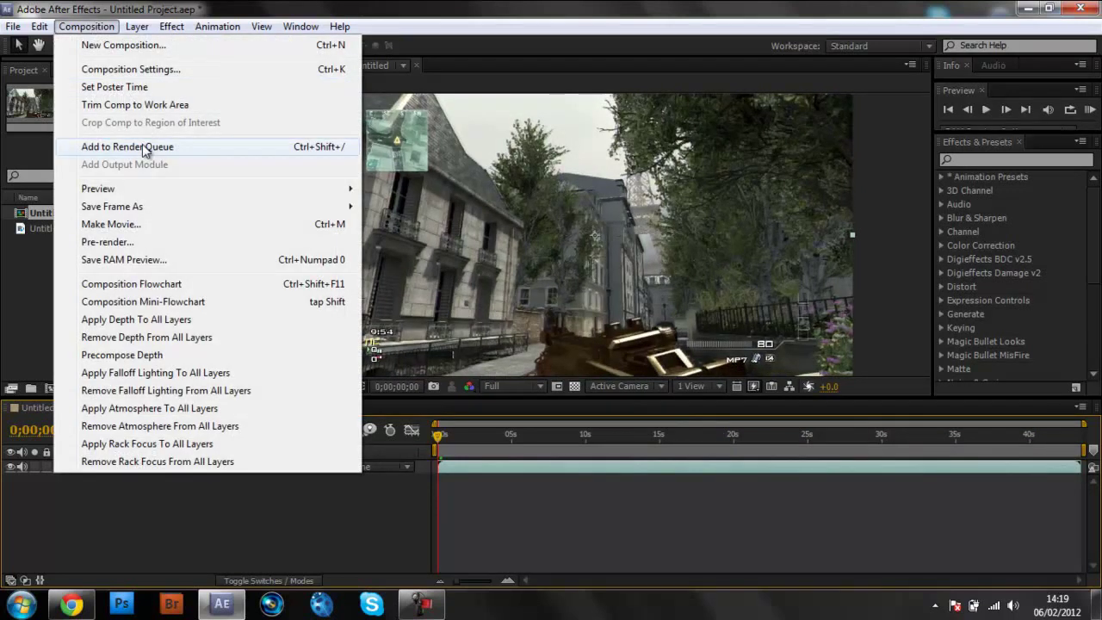
left_click(142, 70)
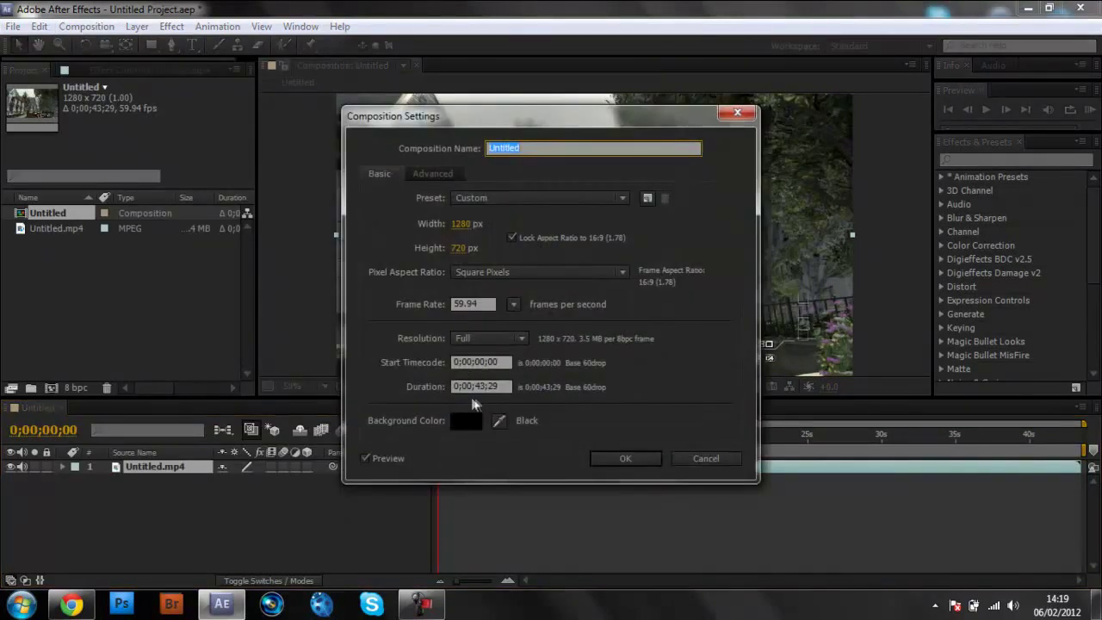
left_click(484, 389)
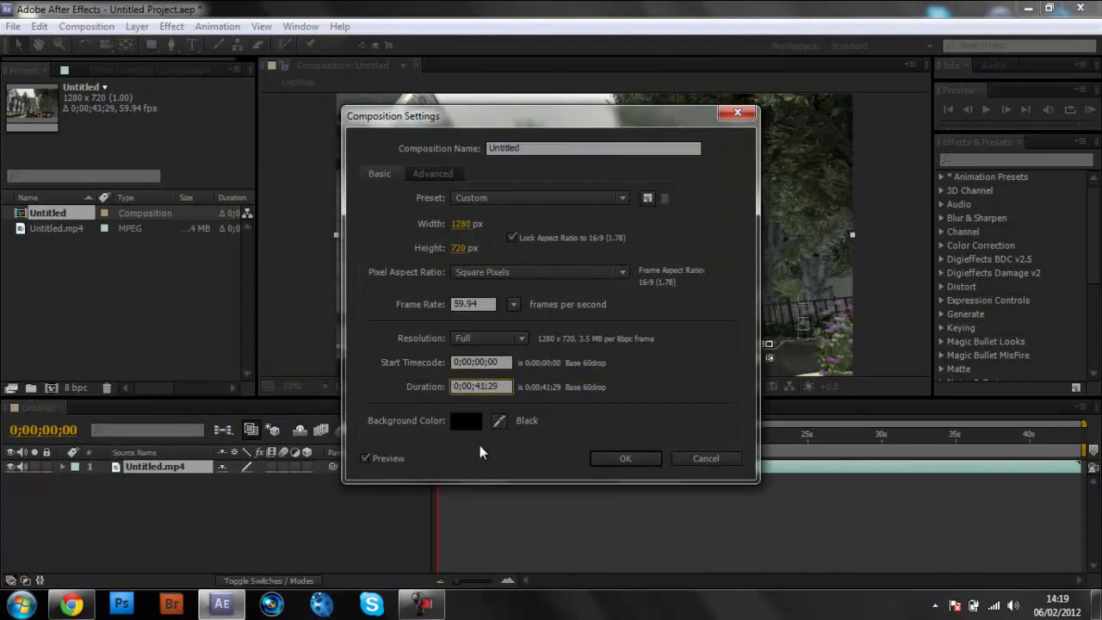
type("1029")
key("Return")
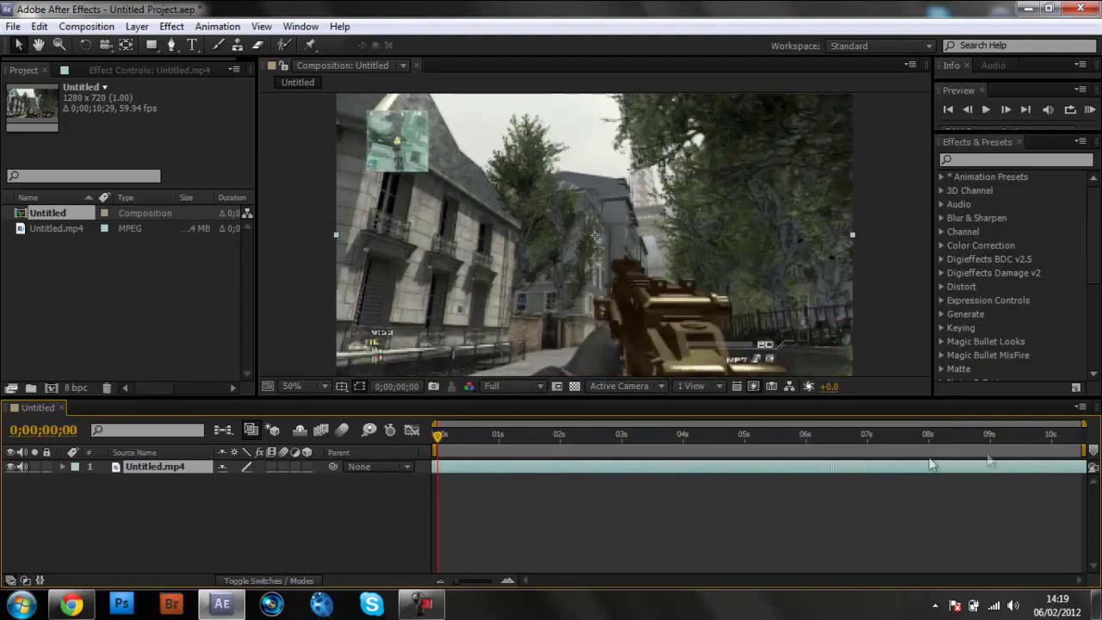
left_click_drag(1060, 466, 1059, 466)
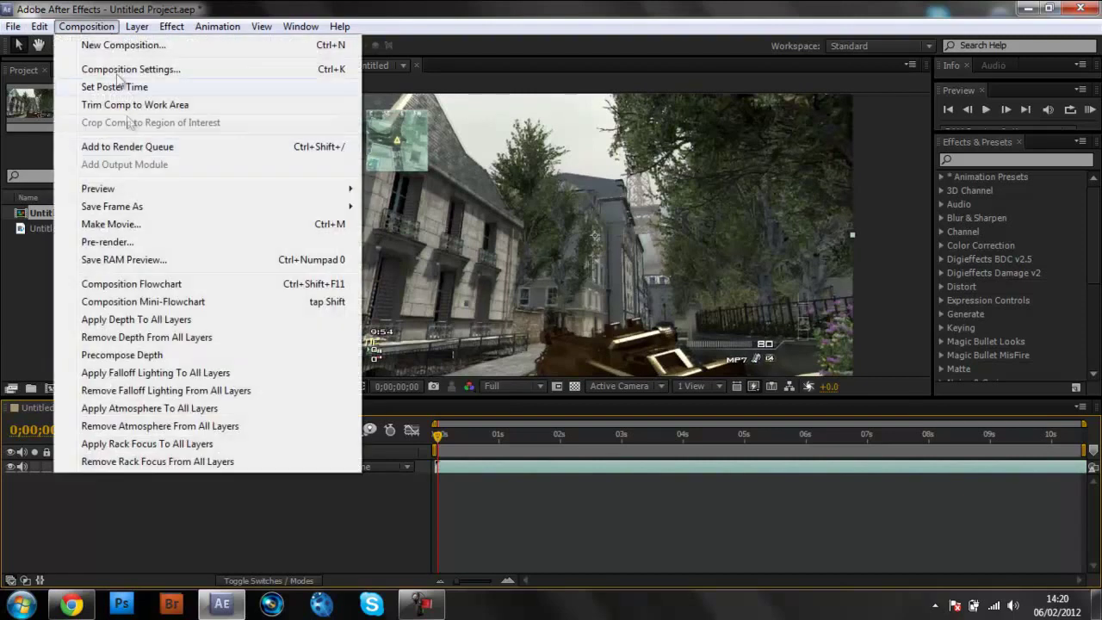
Step: Change the composition duration again and apply 0;00;45;29
left_click(129, 69)
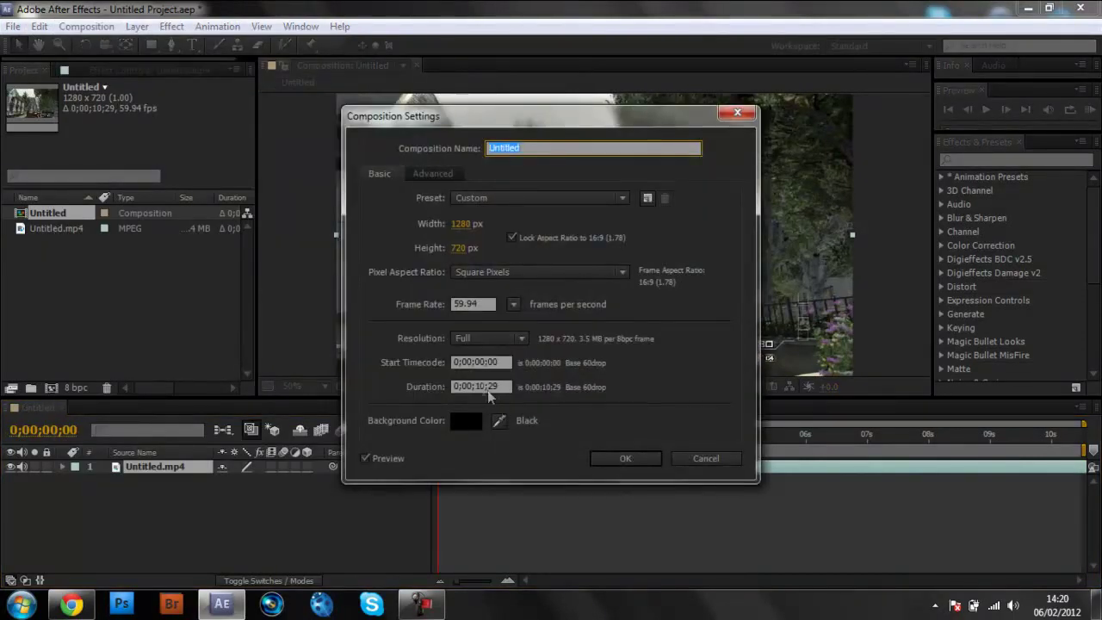
left_click(490, 385)
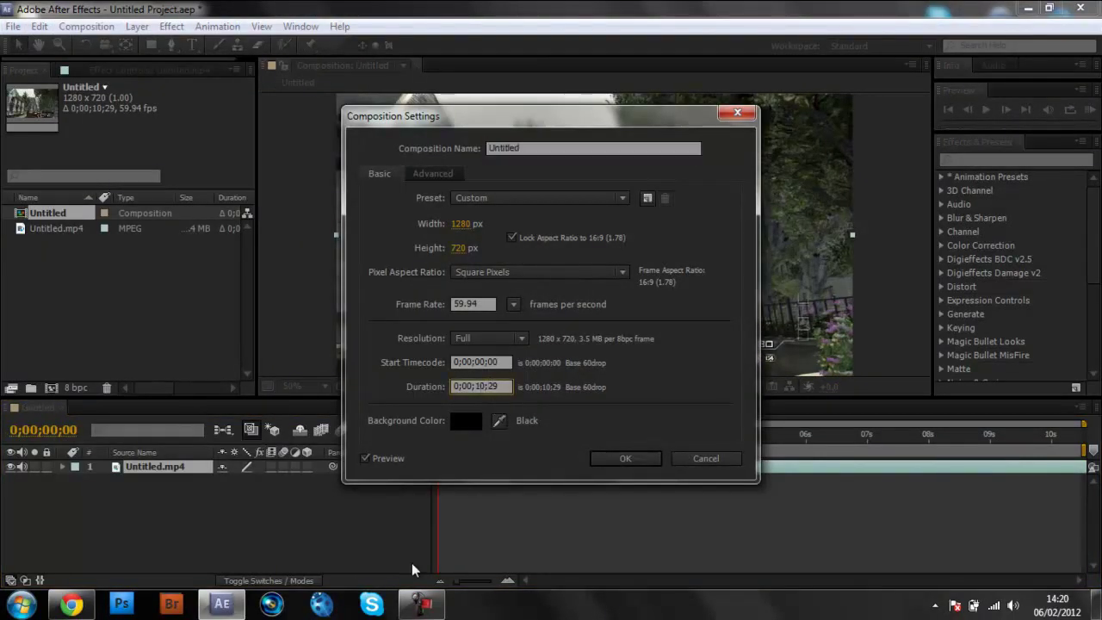
key("Return")
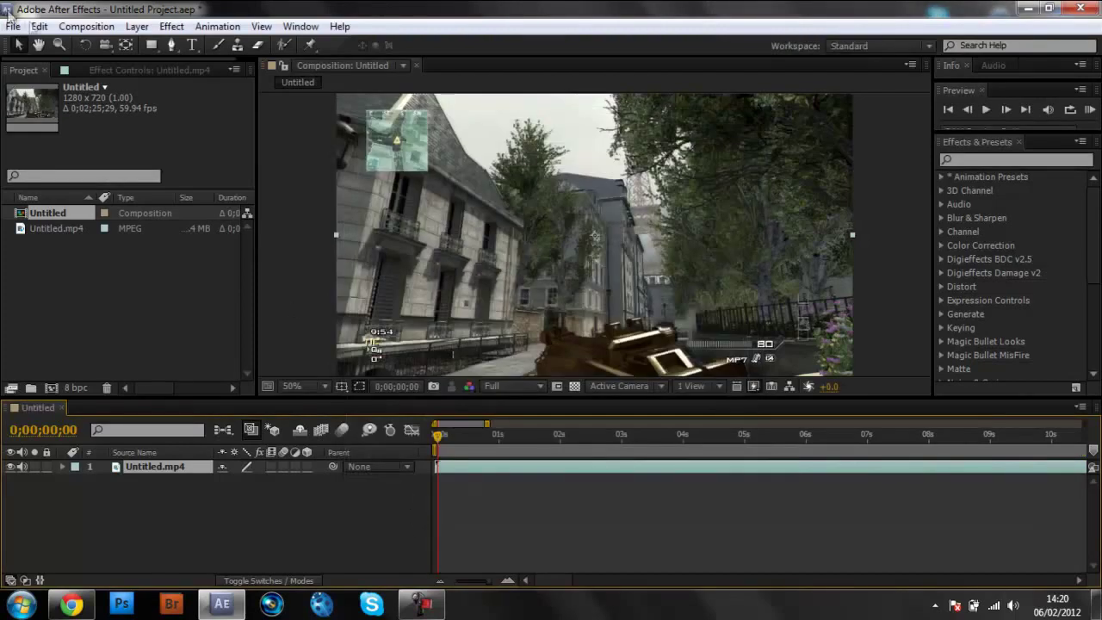
left_click(86, 26)
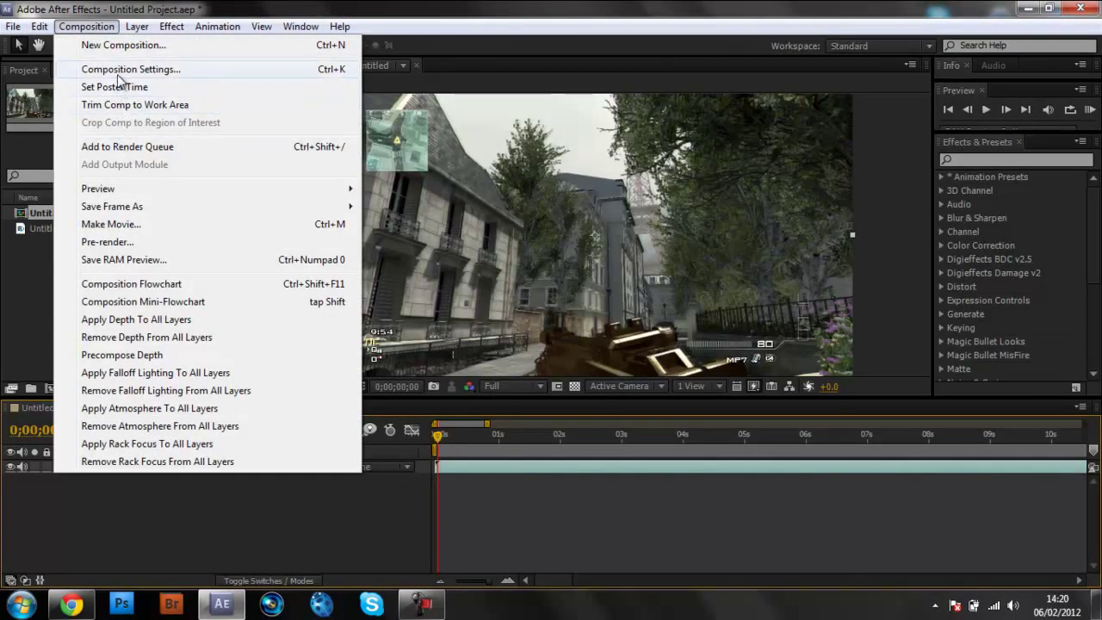
left_click(118, 75)
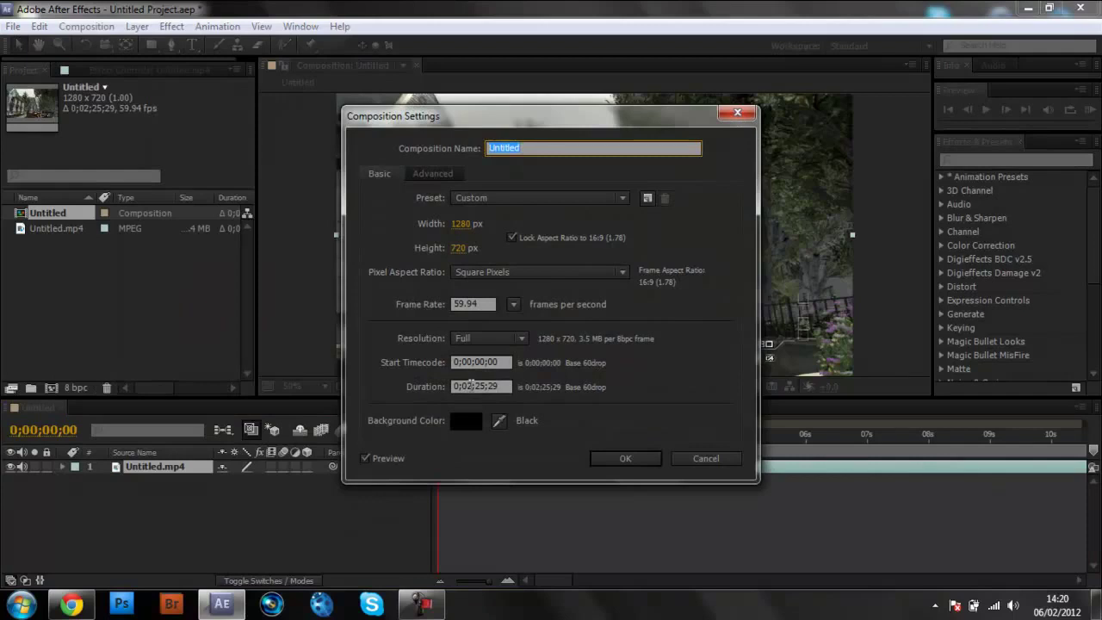
left_click(471, 384)
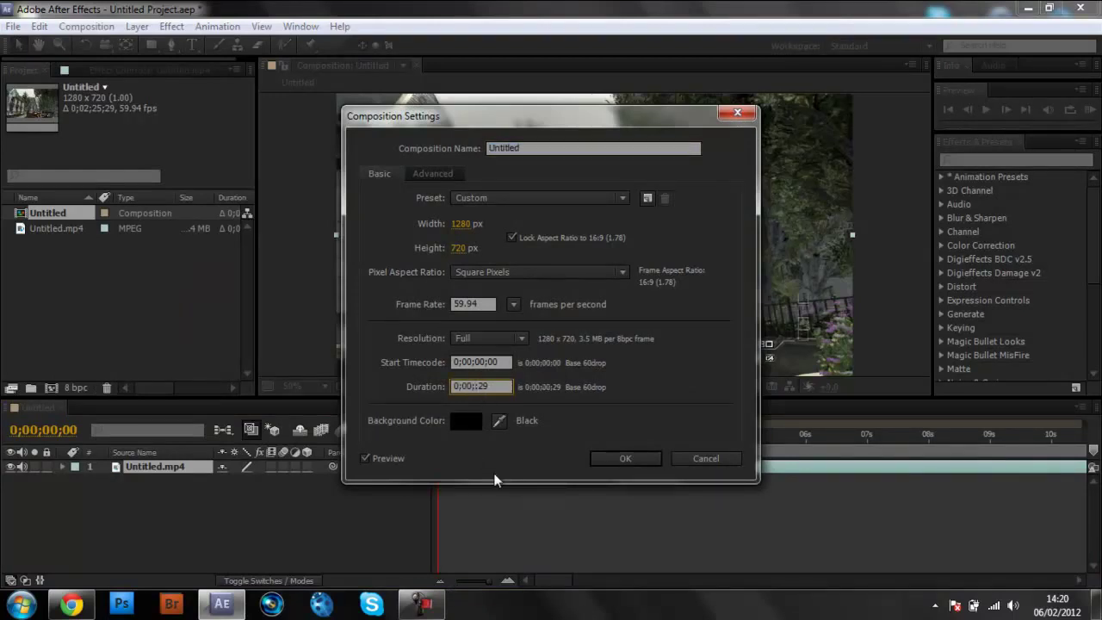
left_click(638, 461)
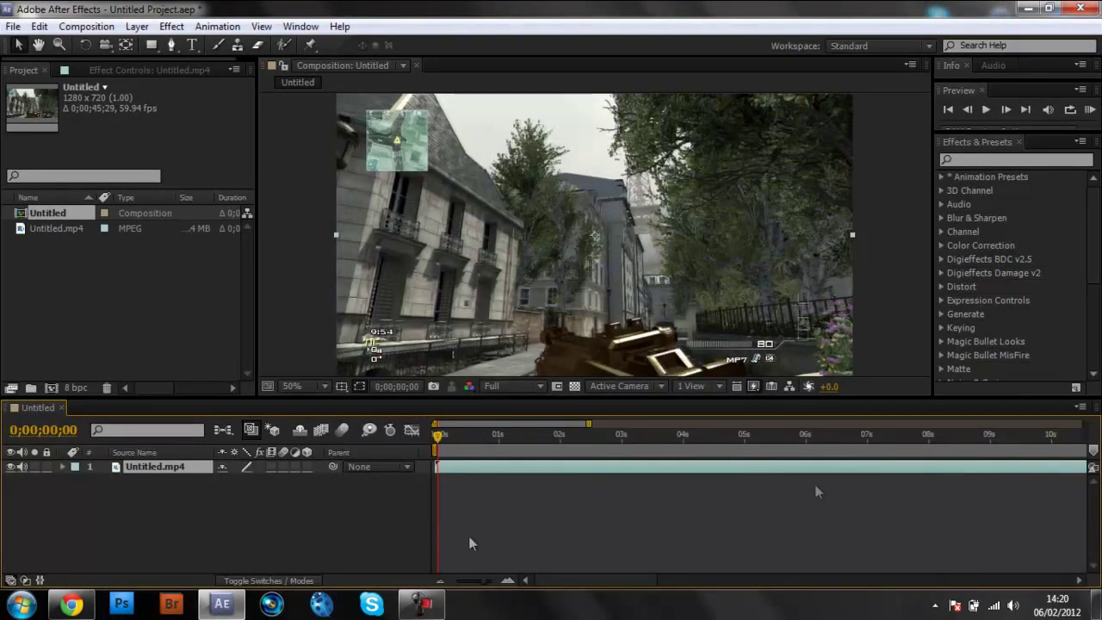
Step: Zoom out the timeline, trim the layer to about 7.5 seconds, and RAM-preview it
left_click_drag(483, 585, 439, 583)
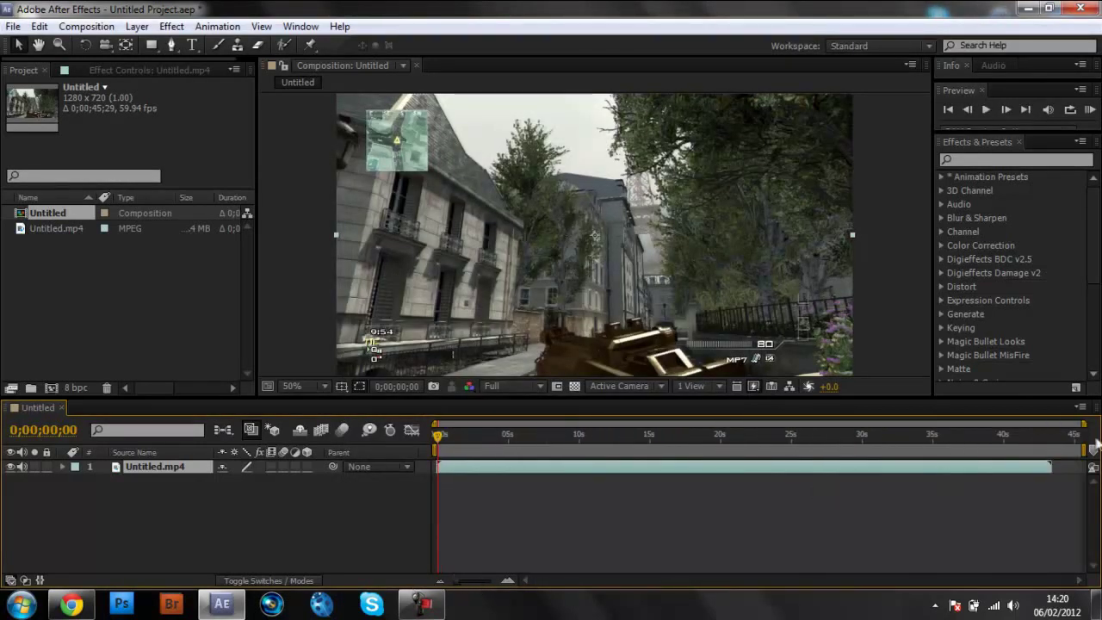
left_click_drag(1049, 468, 545, 479)
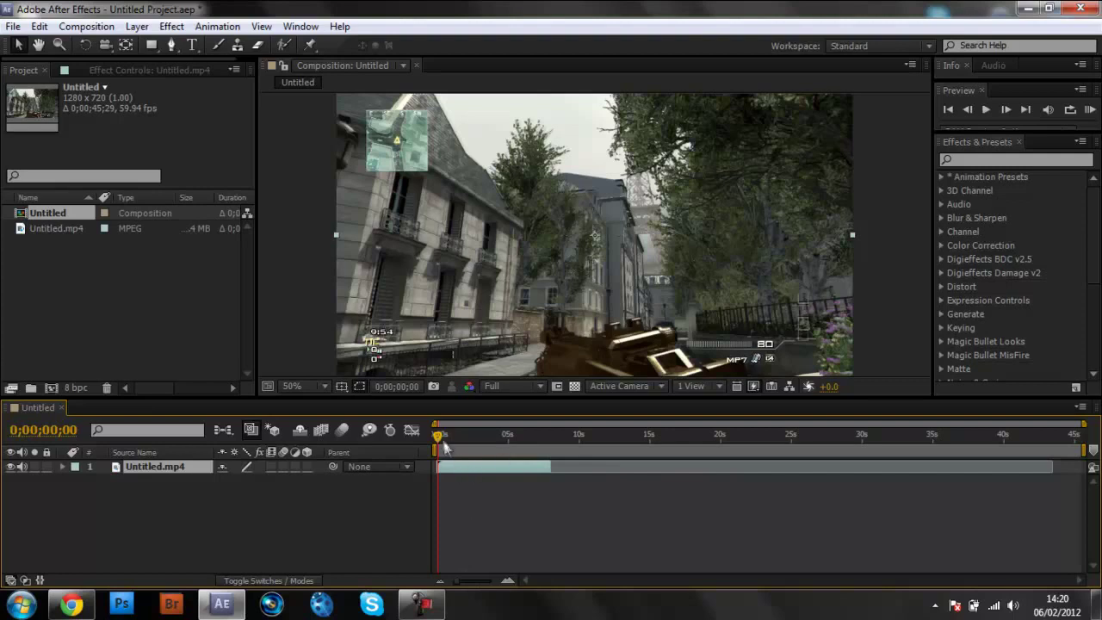
left_click_drag(444, 442, 679, 463)
key("KP_0")
Step: Readjust the layer's out point to about 20 seconds and scrub through the clip's opening
left_click_drag(465, 443, 593, 439)
left_click_drag(680, 465, 786, 466)
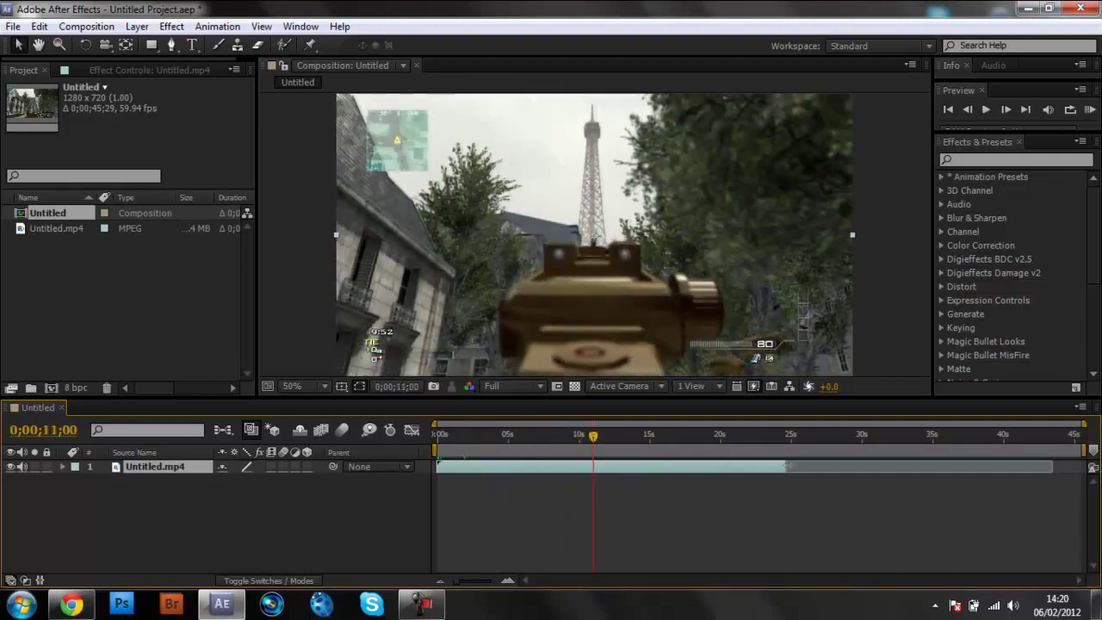
left_click_drag(585, 445, 860, 439)
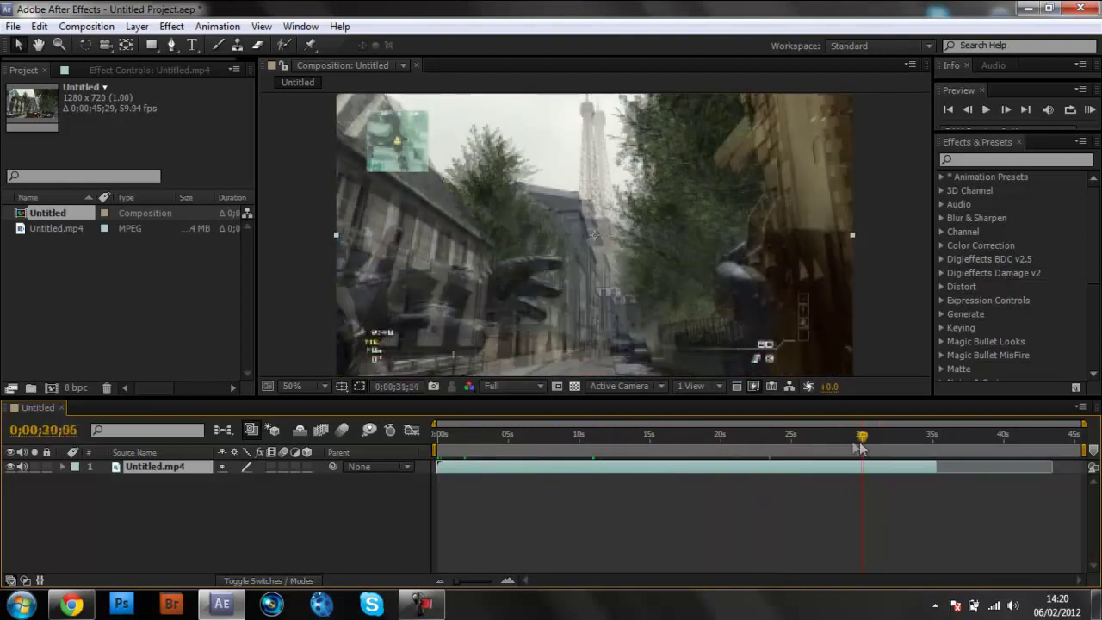
left_click_drag(438, 465, 480, 469)
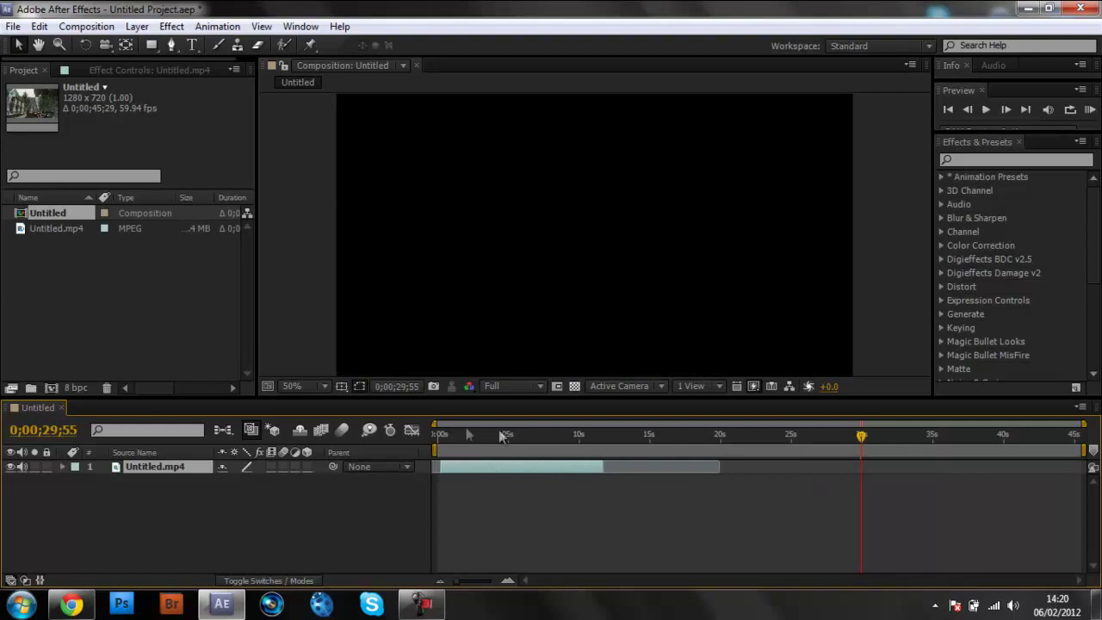
left_click(440, 438)
left_click_drag(440, 437, 624, 436)
left_click(464, 434)
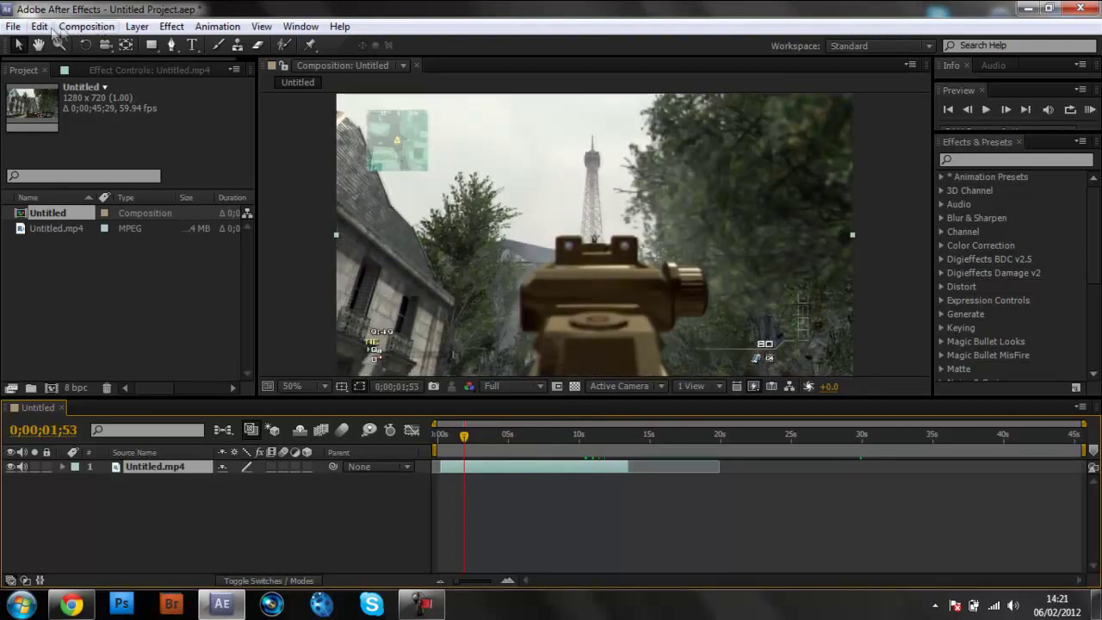
Step: Add the Untitled composition to the render queue with Best Settings
left_click(83, 27)
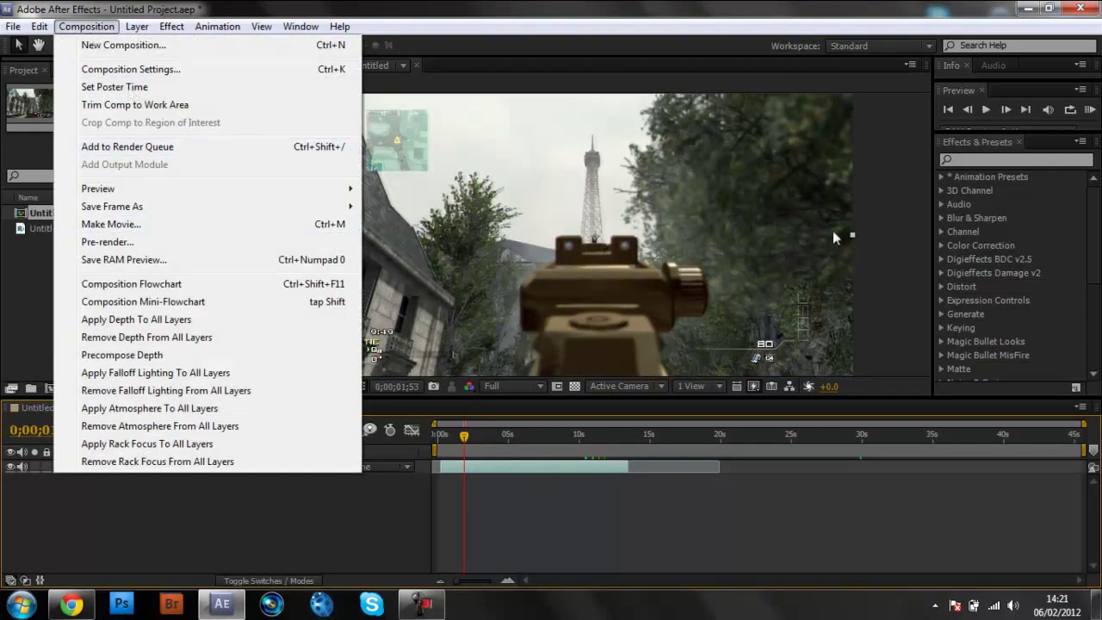
left_click(439, 217)
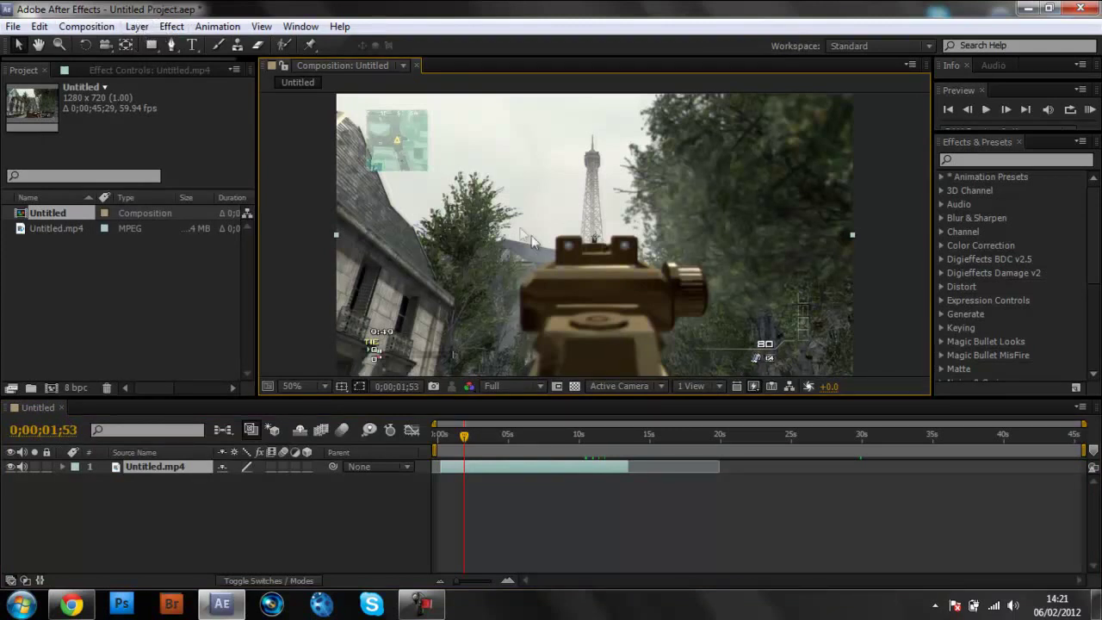
left_click(86, 26)
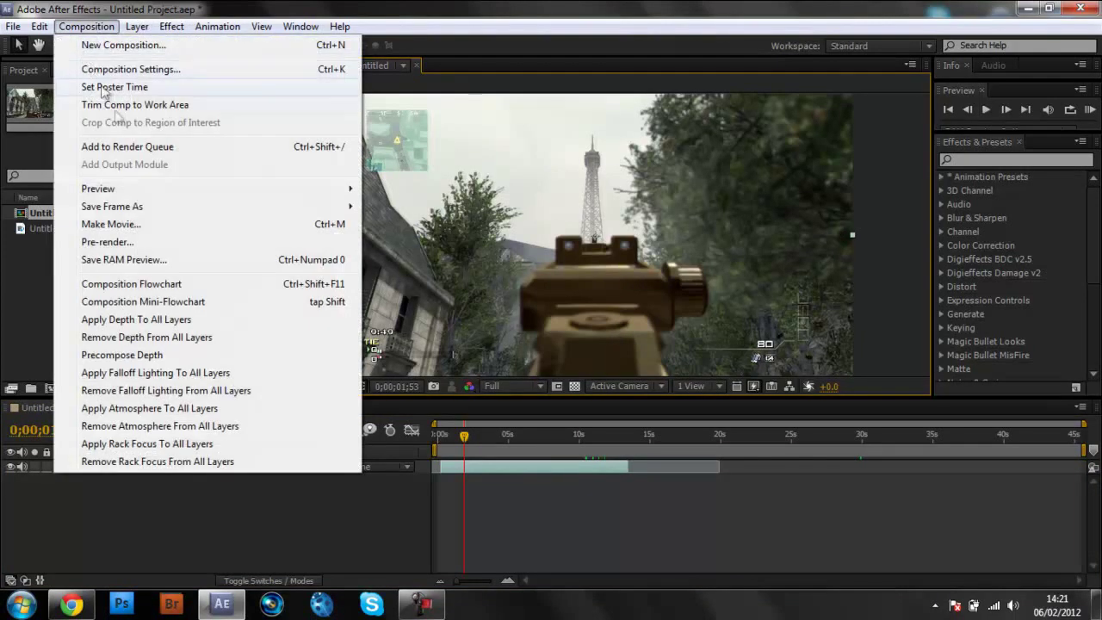
left_click(131, 146)
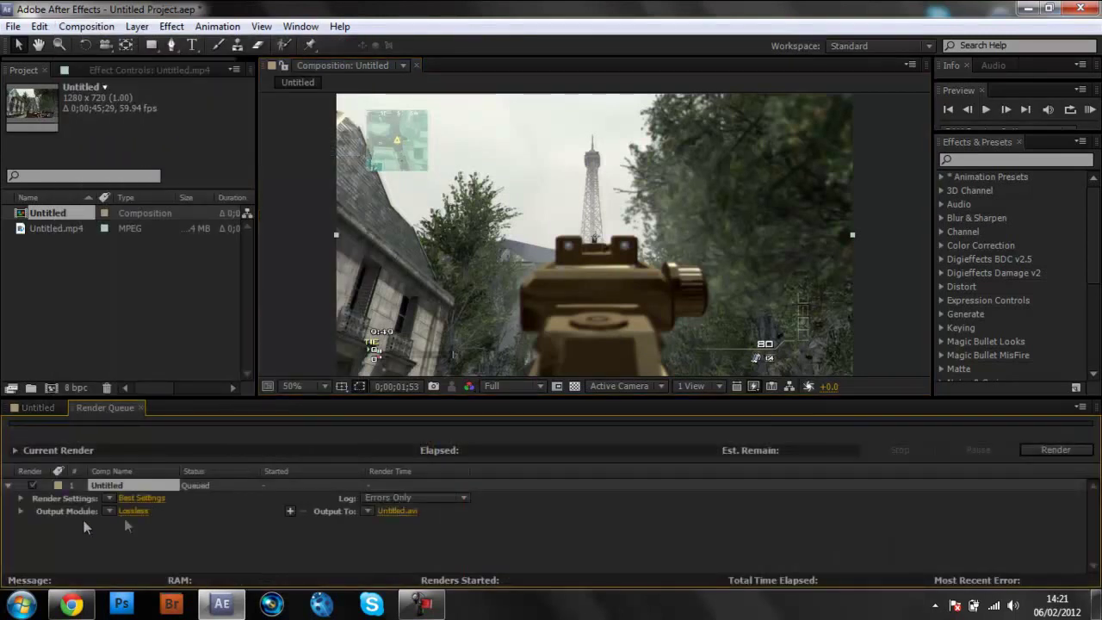
left_click(142, 498)
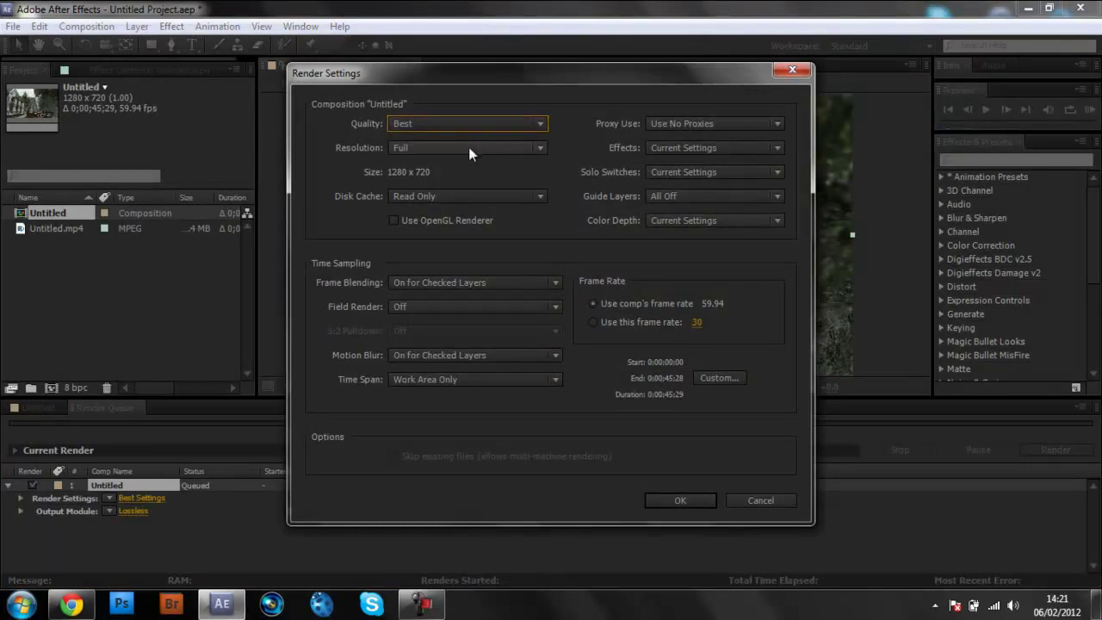
left_click(663, 498)
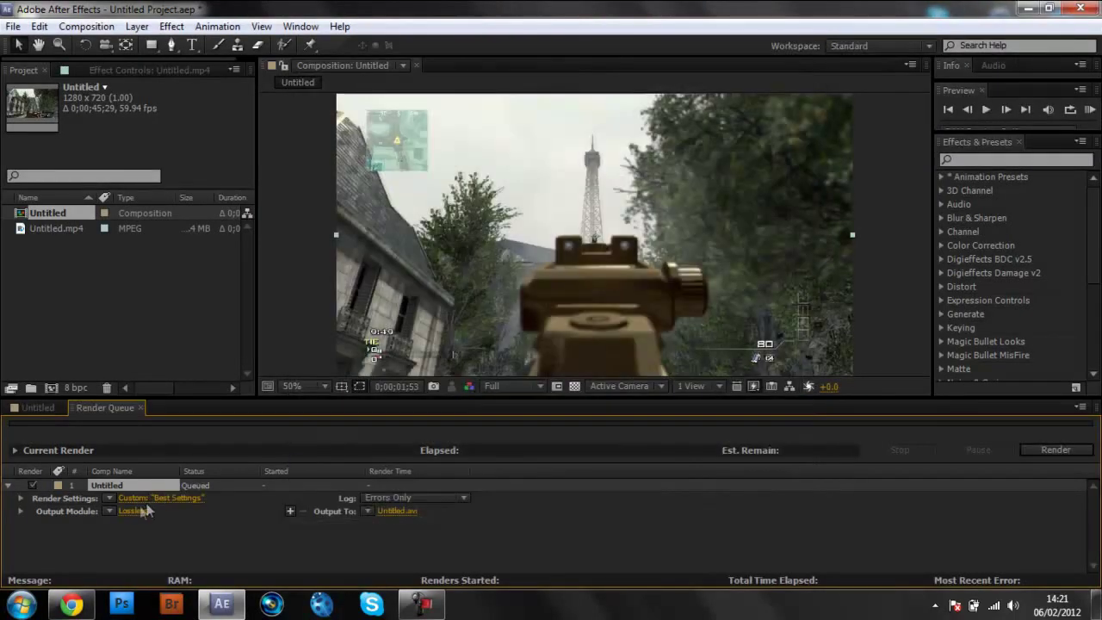
Step: Set the output module format to JPEG Sequence
left_click(133, 510)
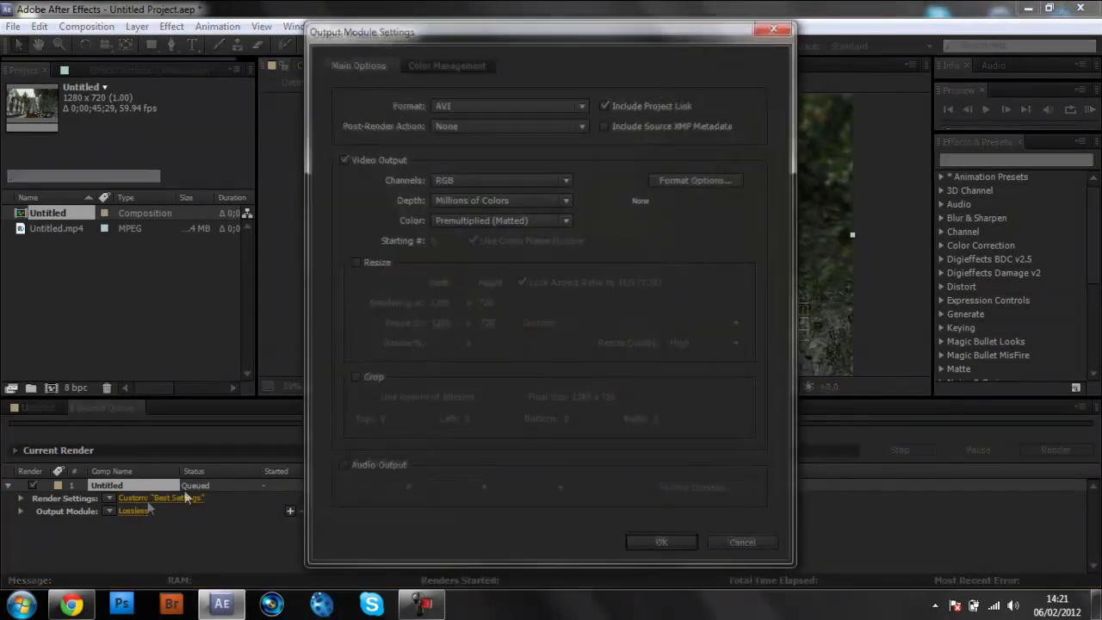
left_click(473, 106)
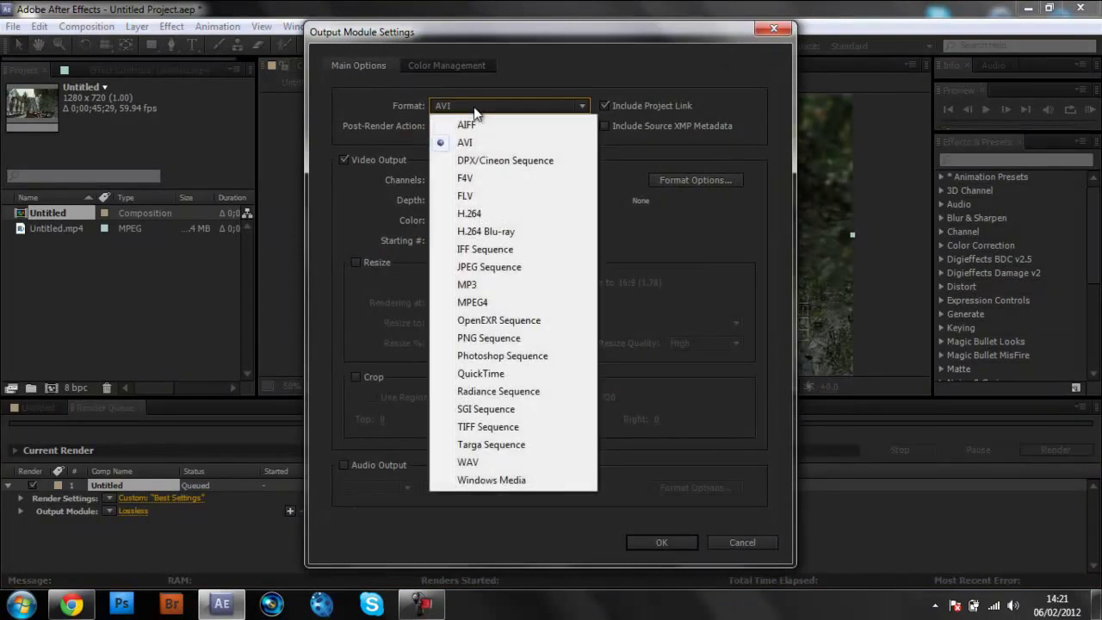
left_click(516, 266)
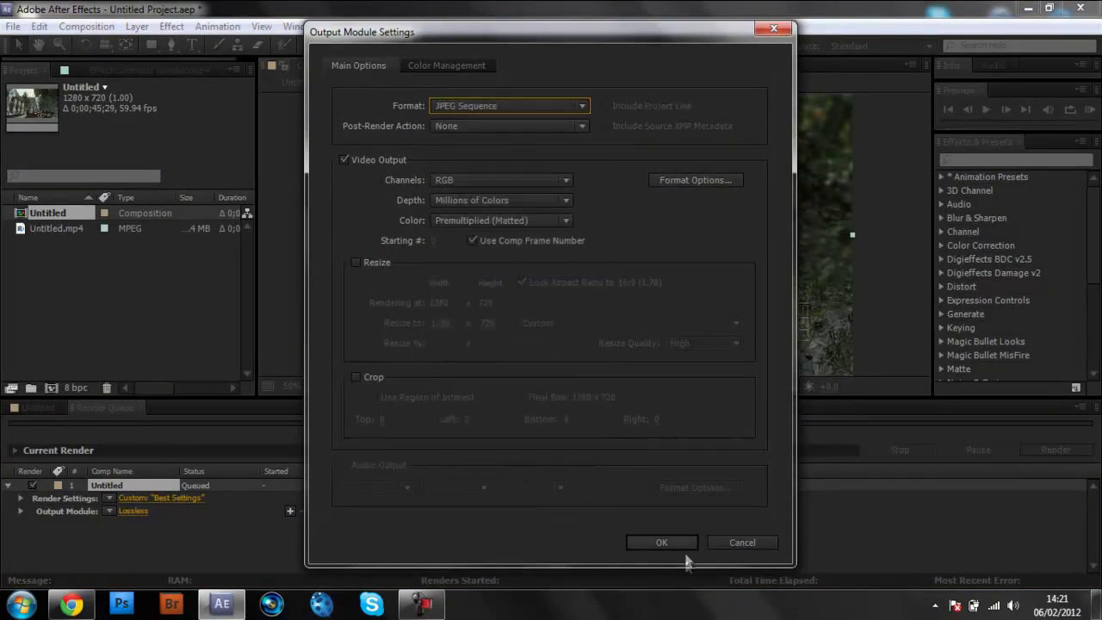
left_click(663, 539)
Step: Create a new folder named Seq on the Desktop as the render destination
left_click(406, 510)
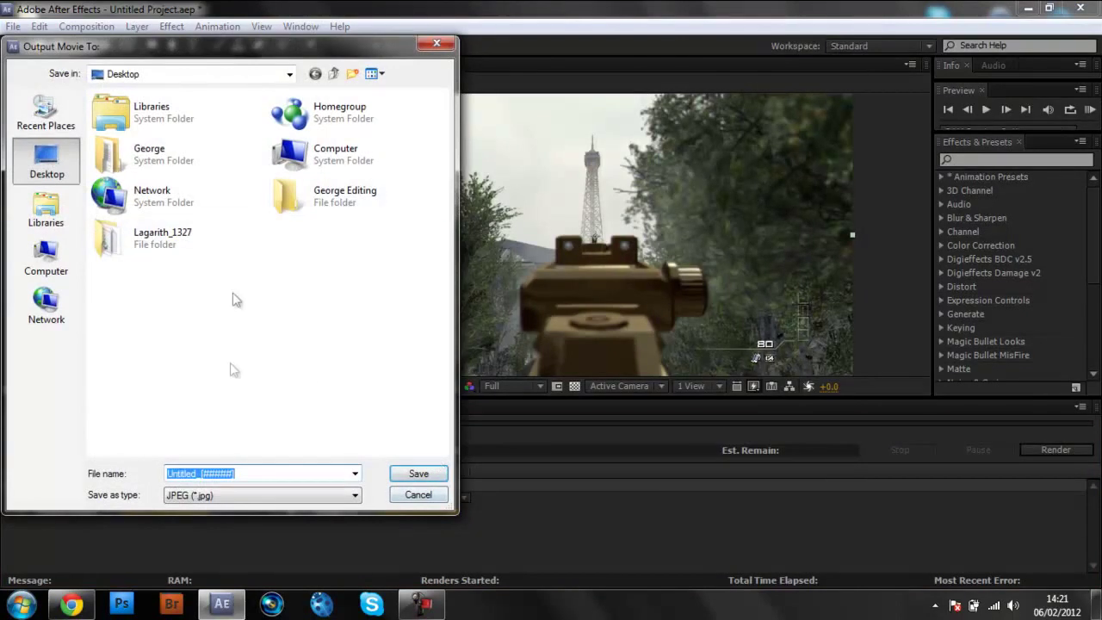
right_click(303, 370)
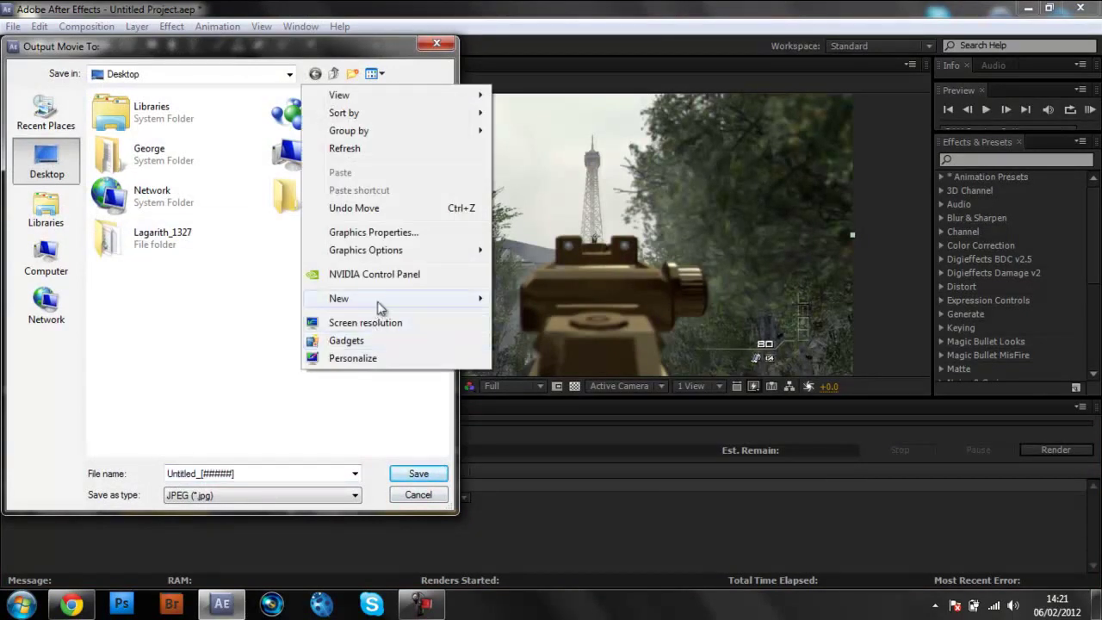
mouse_move(379, 298)
left_click(545, 304)
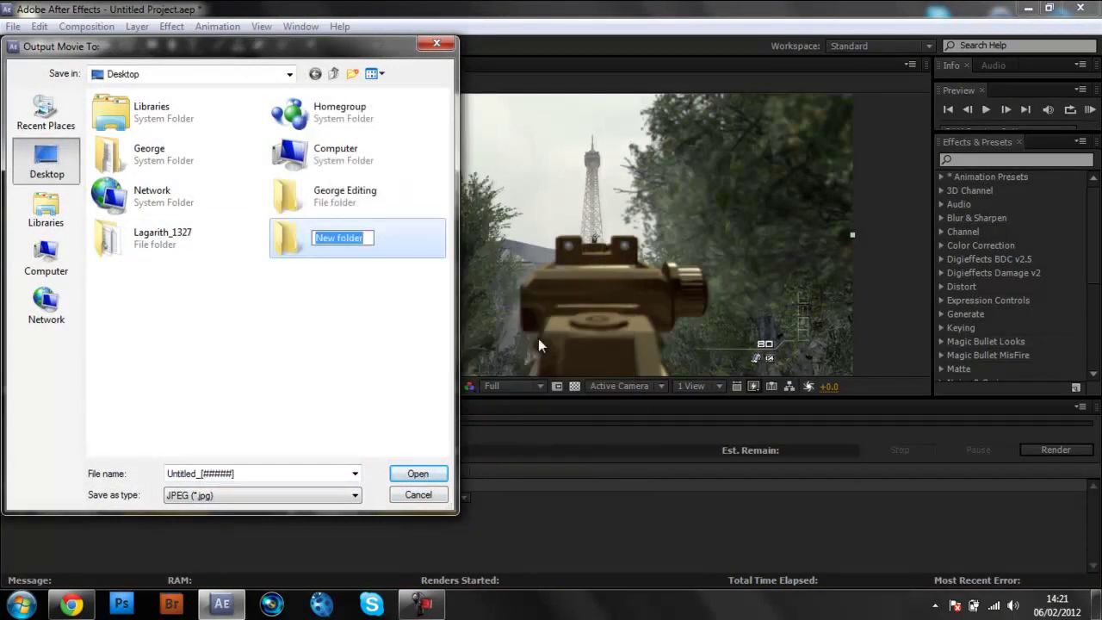
type("Seq")
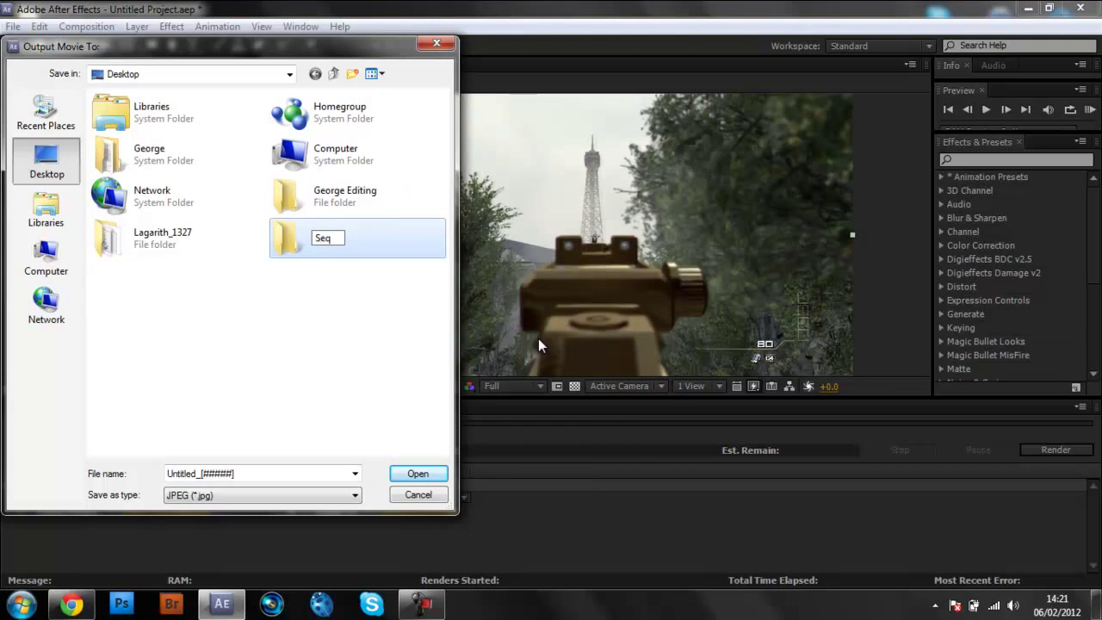
key("Return")
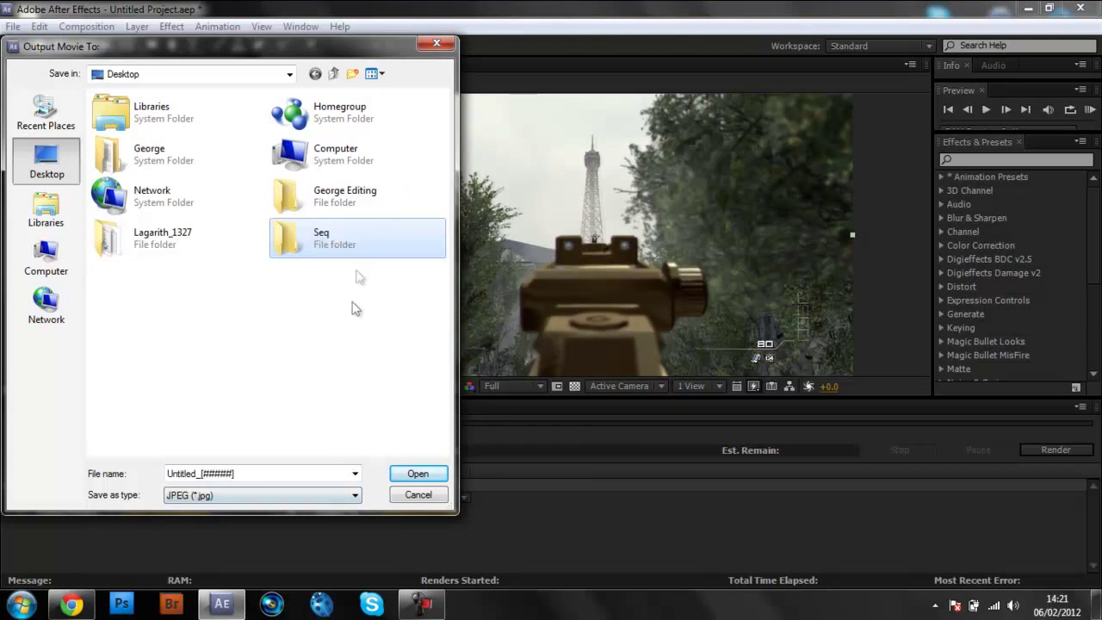
key("Return")
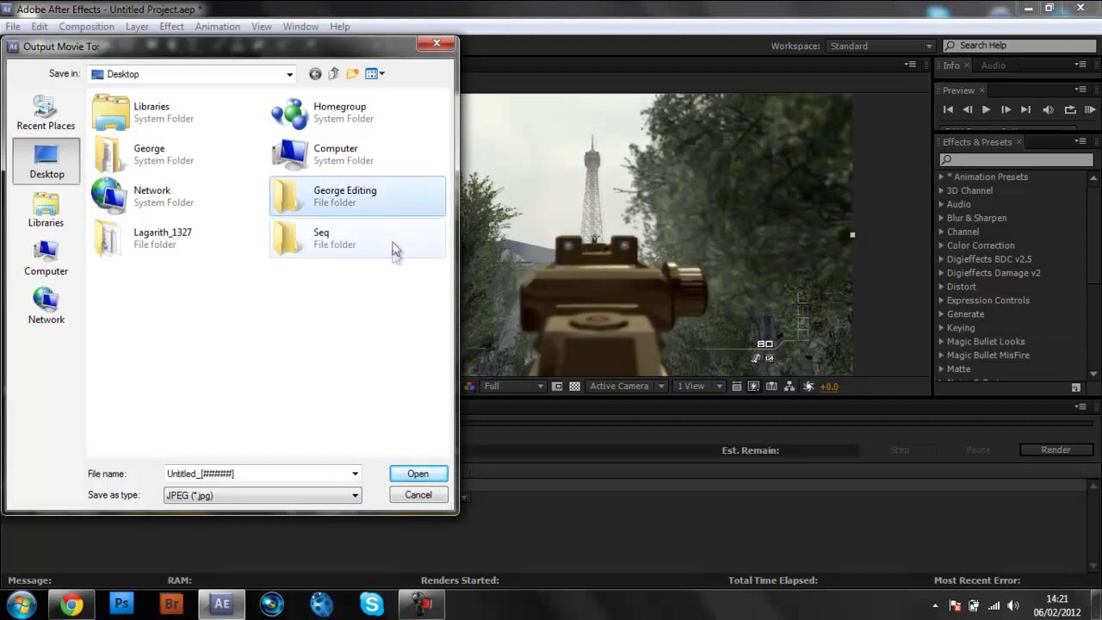
Step: Save the JPEG frames into the Seq folder and start the render
left_click(418, 474)
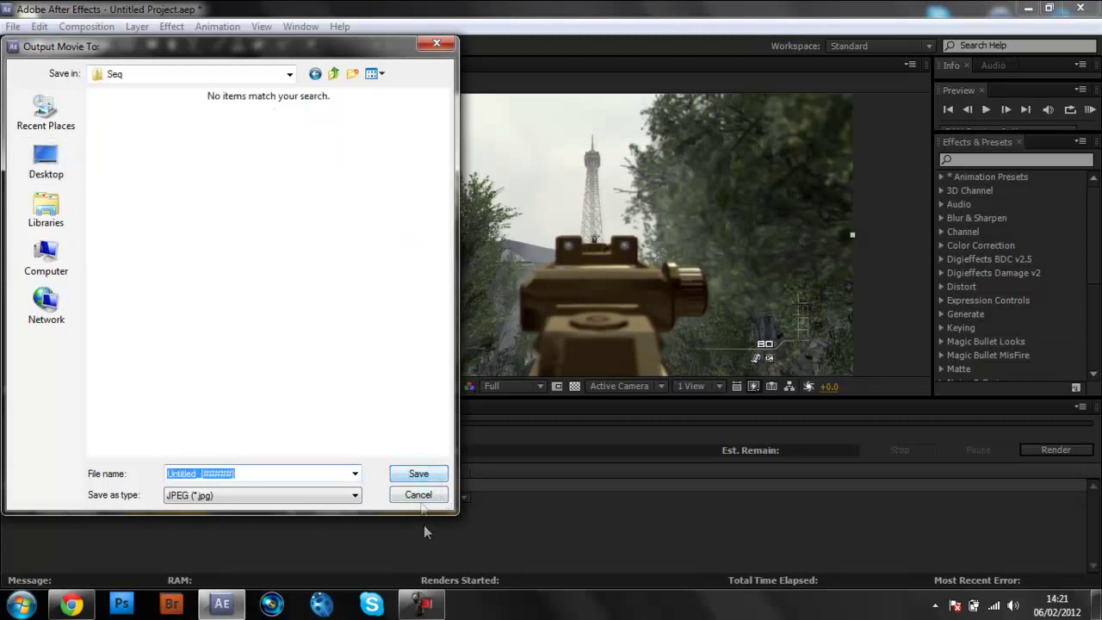
left_click(418, 474)
left_click(1067, 450)
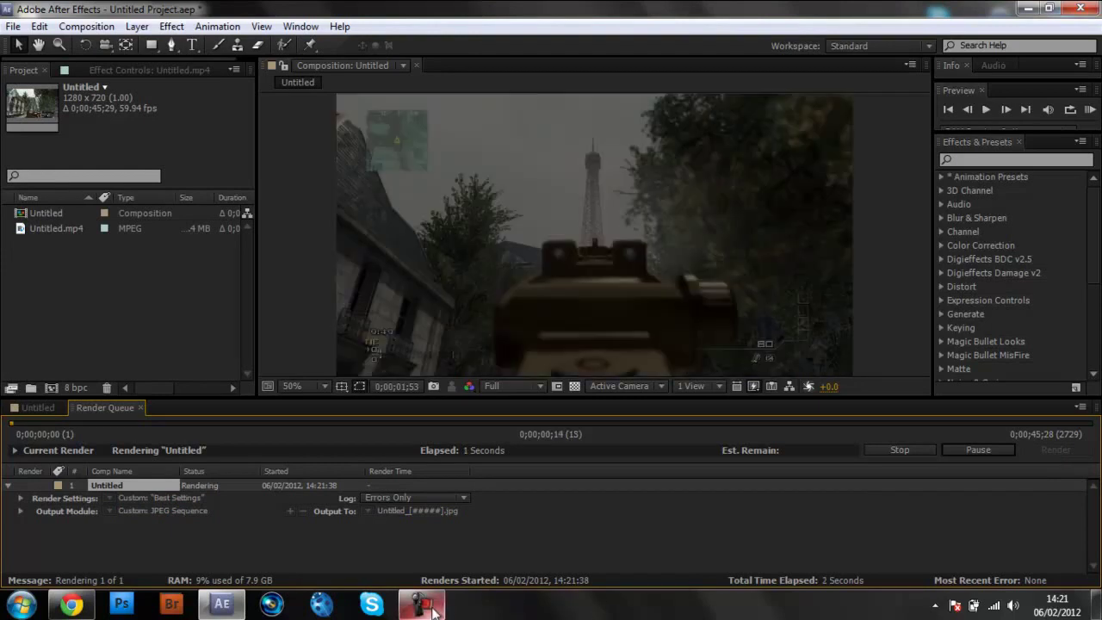
Step: Let the JPEG sequence render finish, then return to the Untitled composition timeline
mouse_move(433, 610)
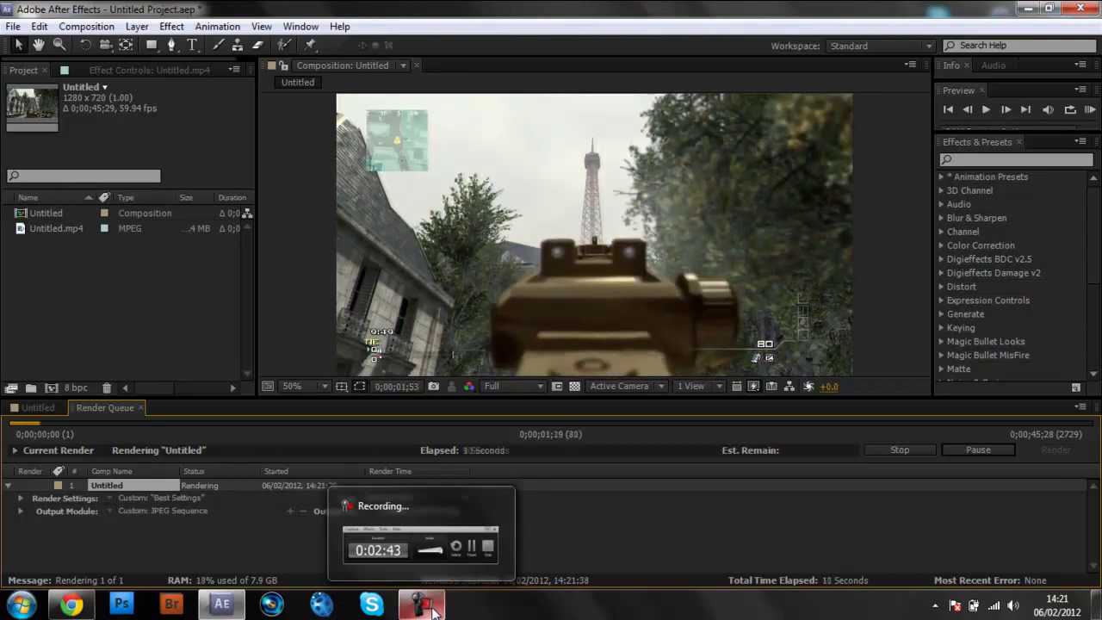
left_click(426, 606)
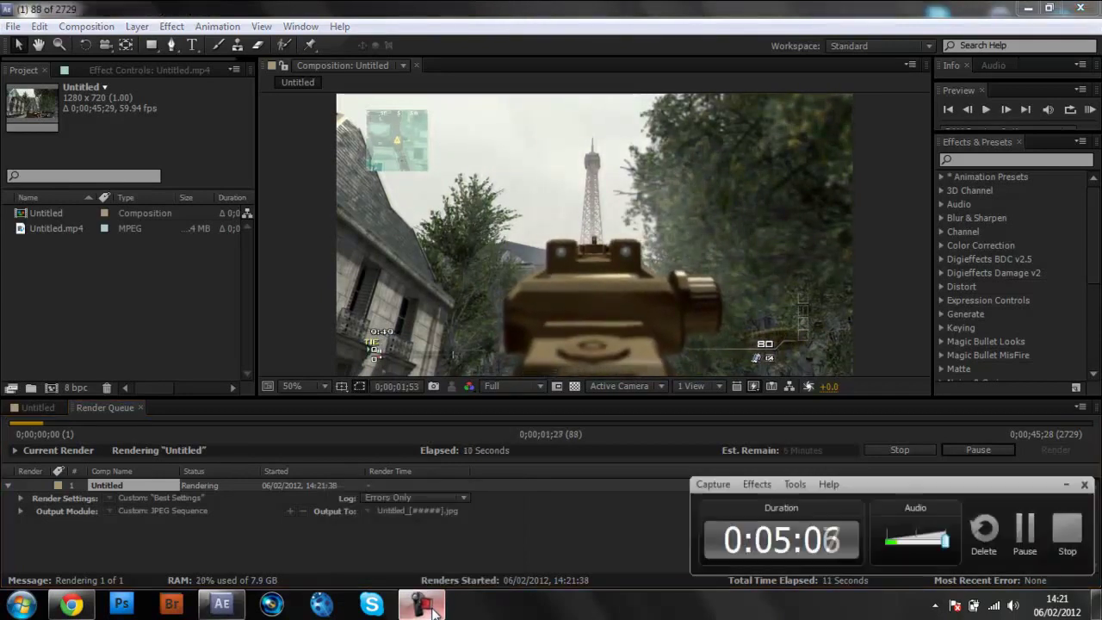
left_click(1024, 540)
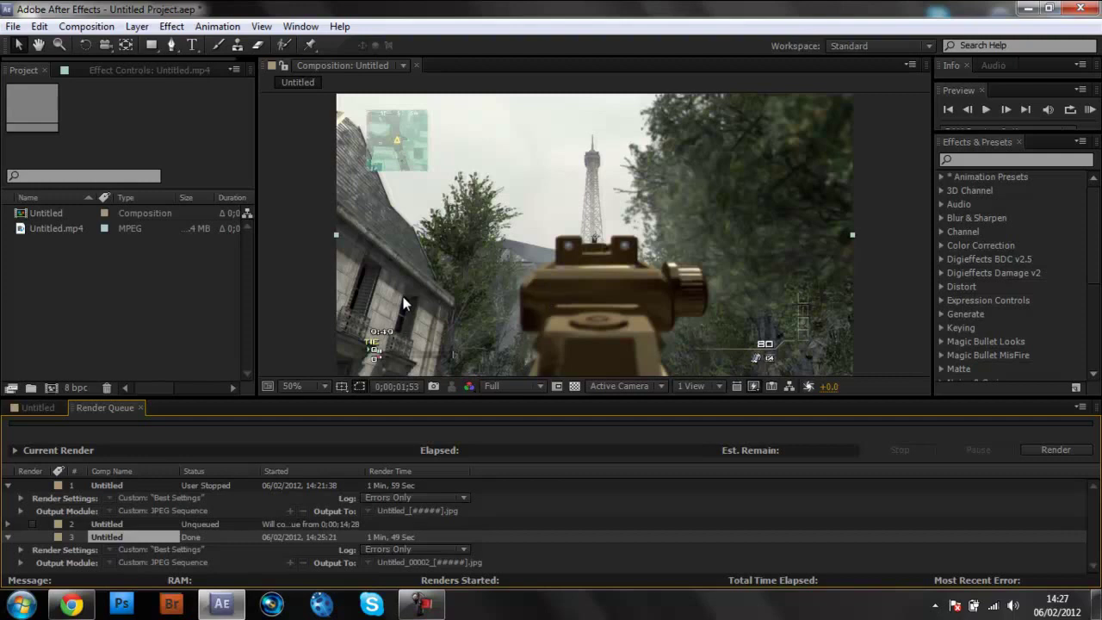
left_click(38, 407)
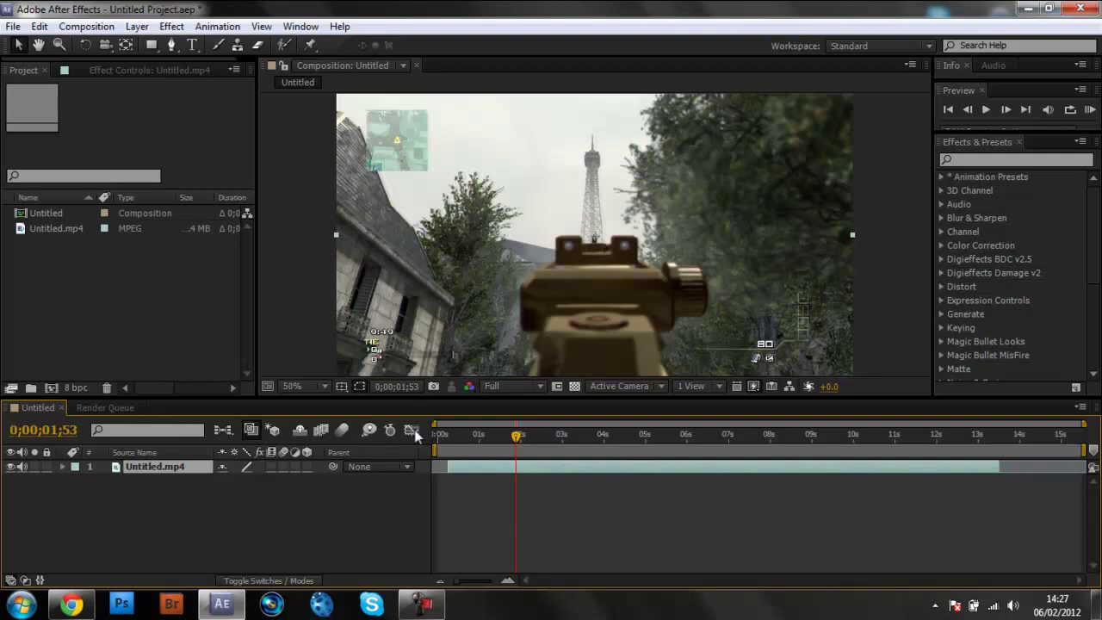
Step: Minimise After Effects and look through the frames in the Seq folder on the desktop
left_click(1027, 8)
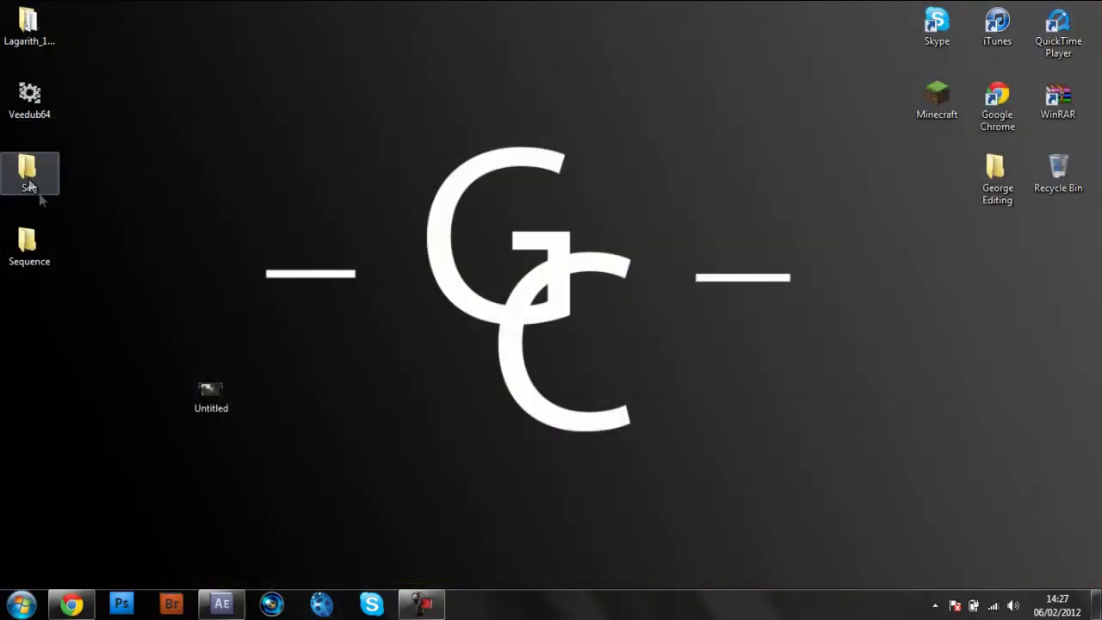
right_click(47, 181)
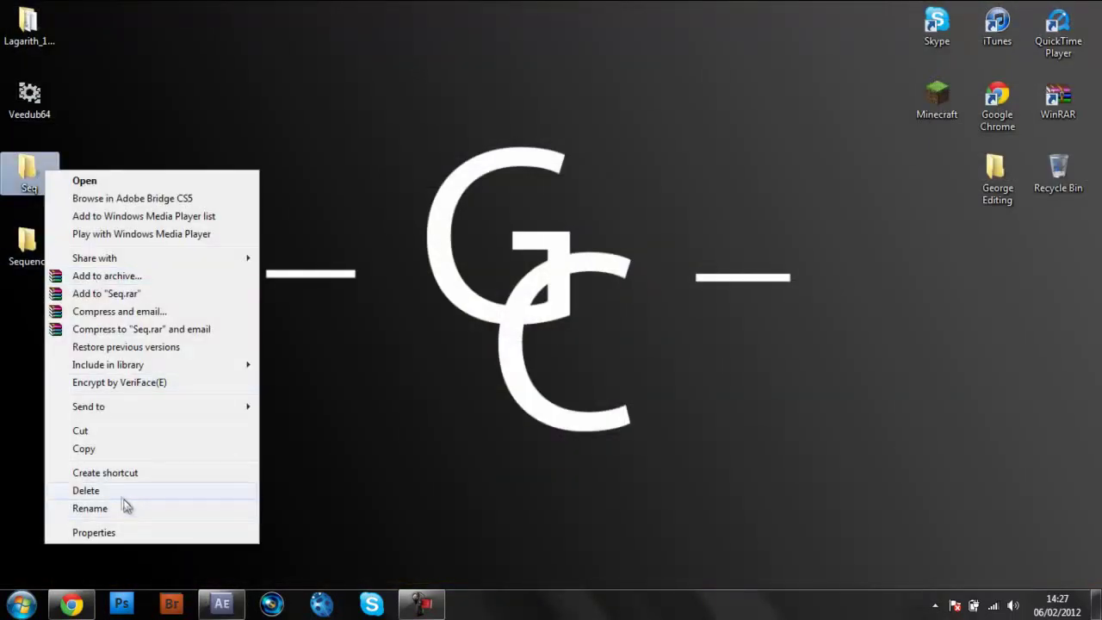
left_click(83, 180)
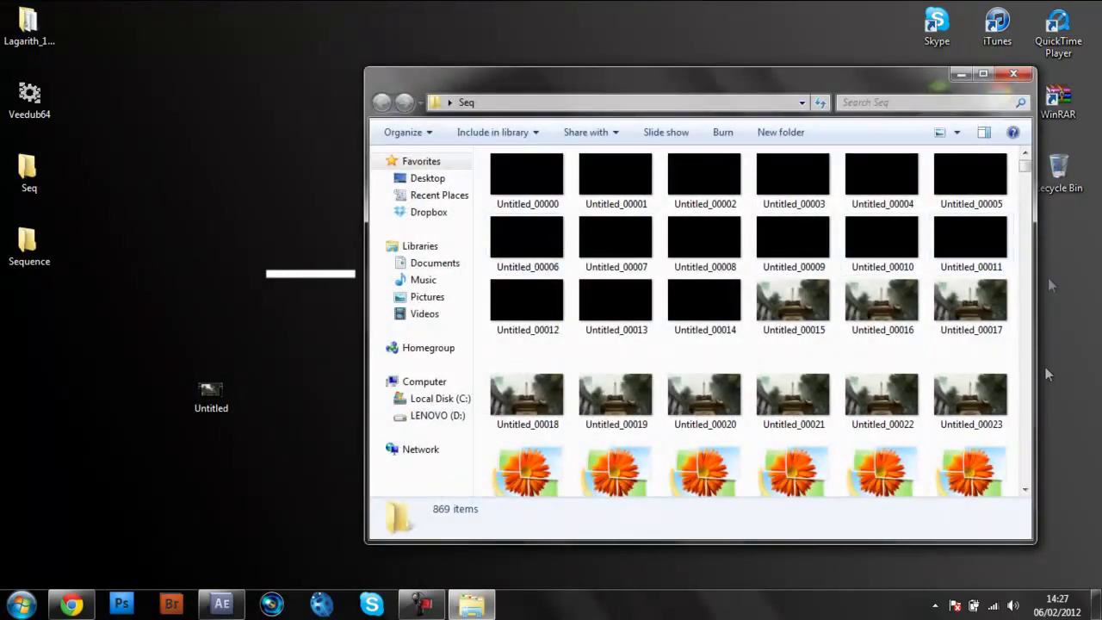
left_click_drag(1026, 174, 1029, 469)
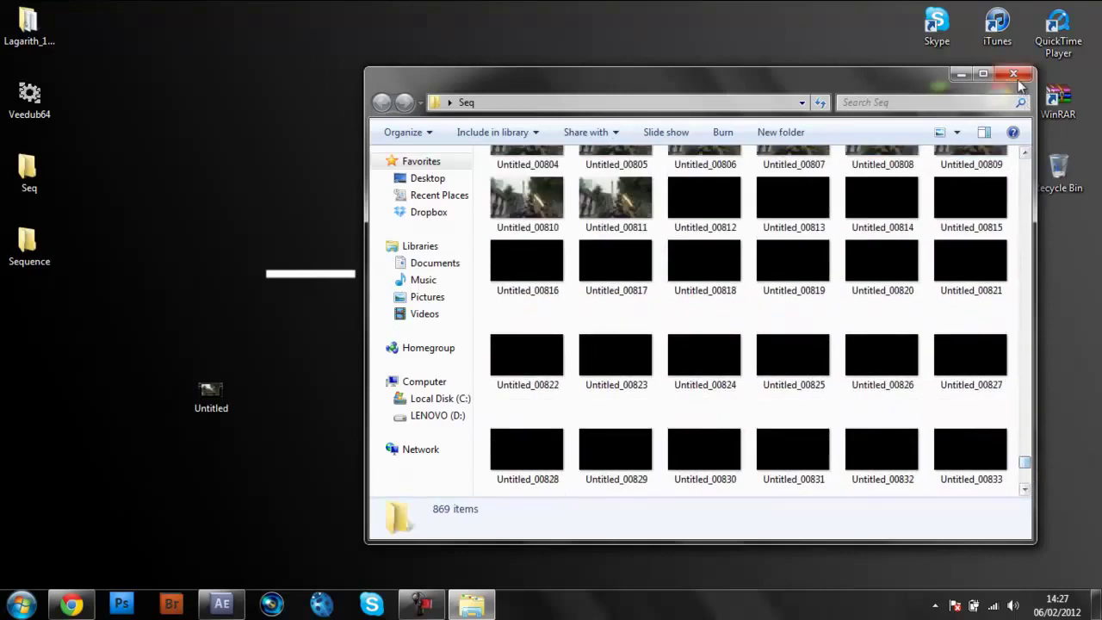
key("alt+F4")
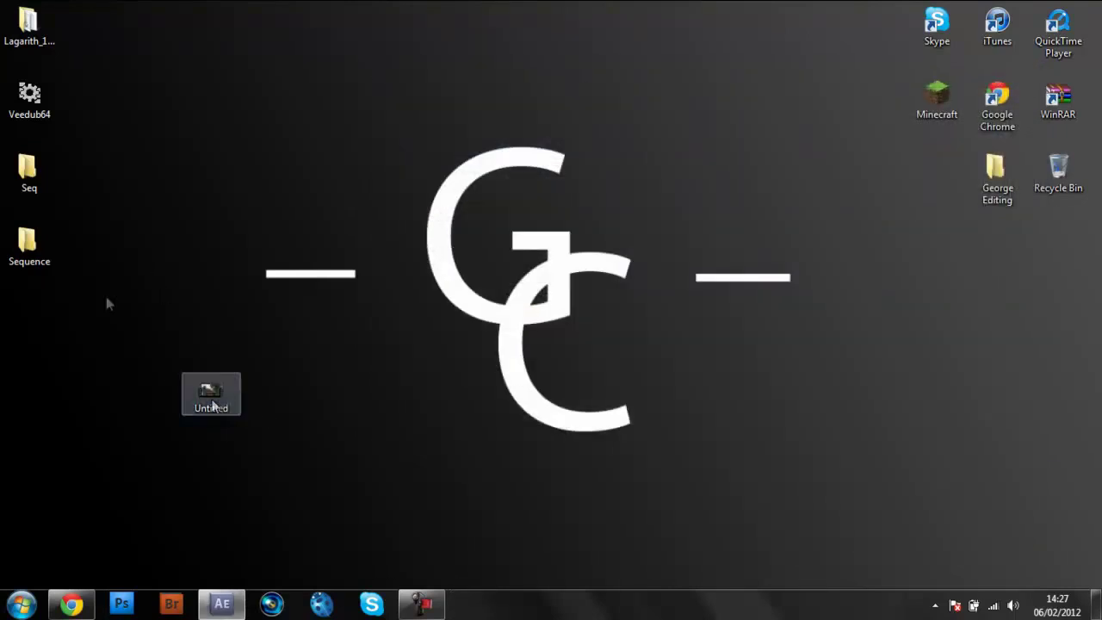
Step: Delete the Seq folder and empty the Recycle Bin to remove it permanently
right_click(23, 187)
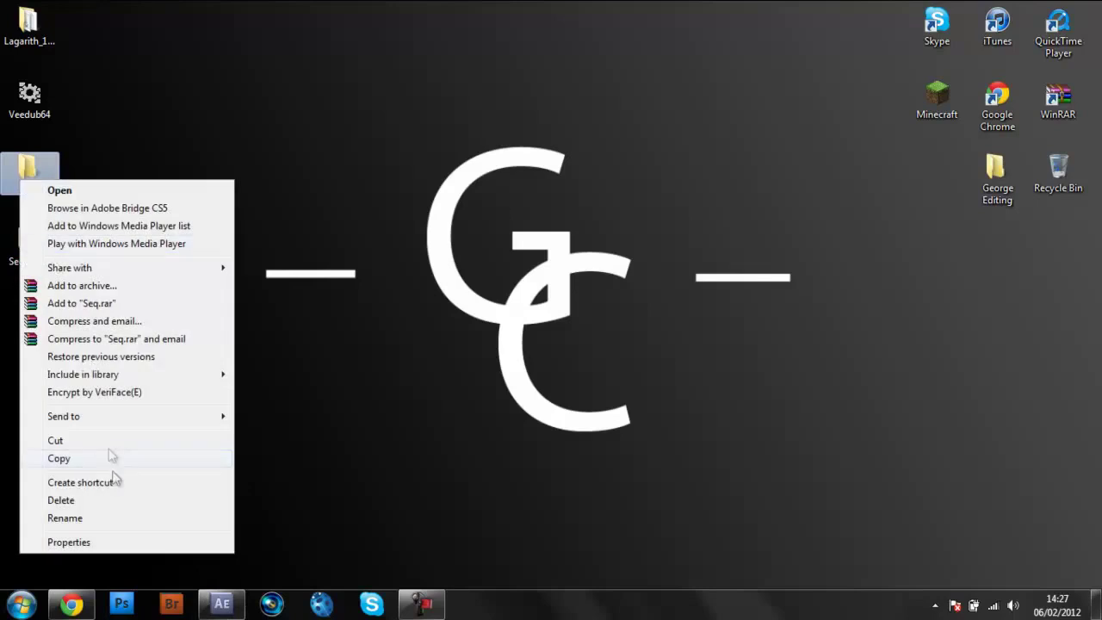
left_click(69, 502)
left_click(614, 367)
right_click(1058, 166)
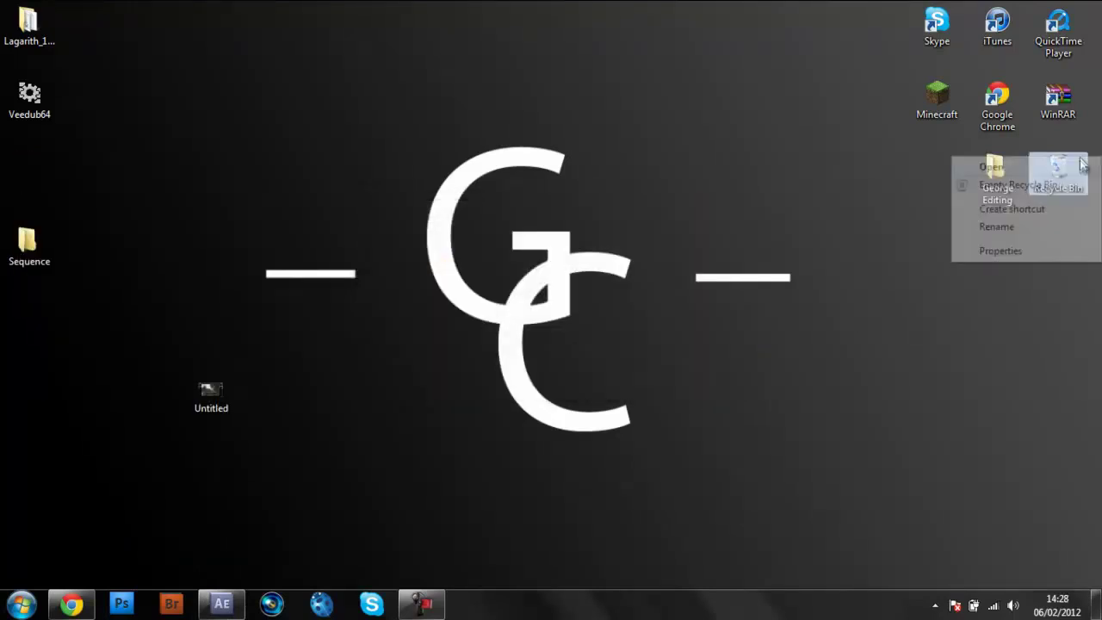
left_click(998, 185)
left_click(622, 368)
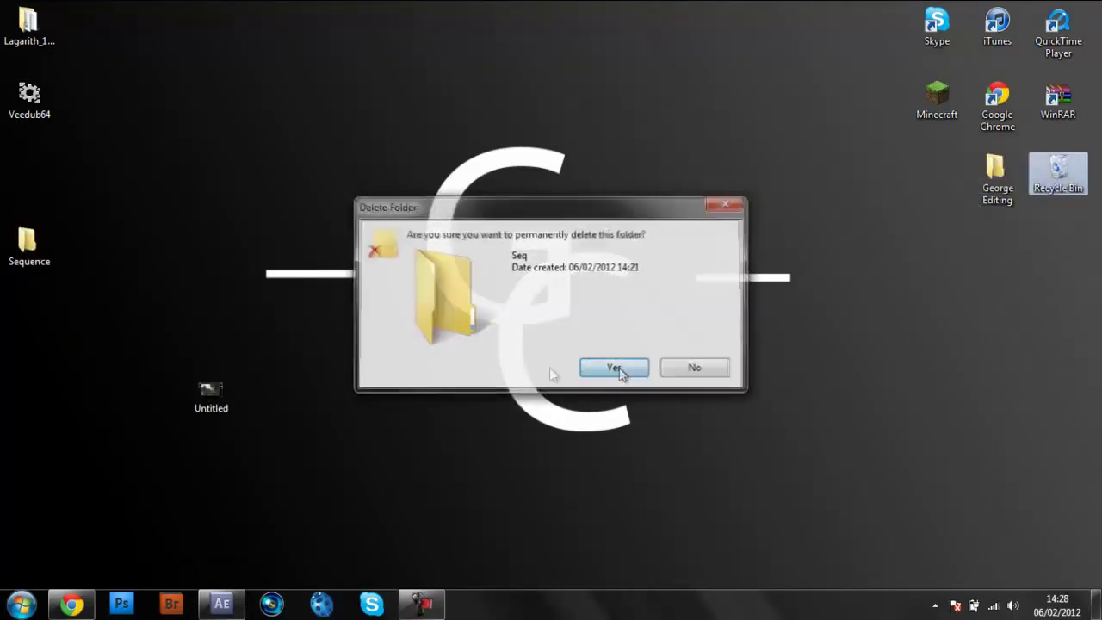
Step: Browse the 929 frames in the Sequence folder, then move the folder beside Untitled
double_click(29, 245)
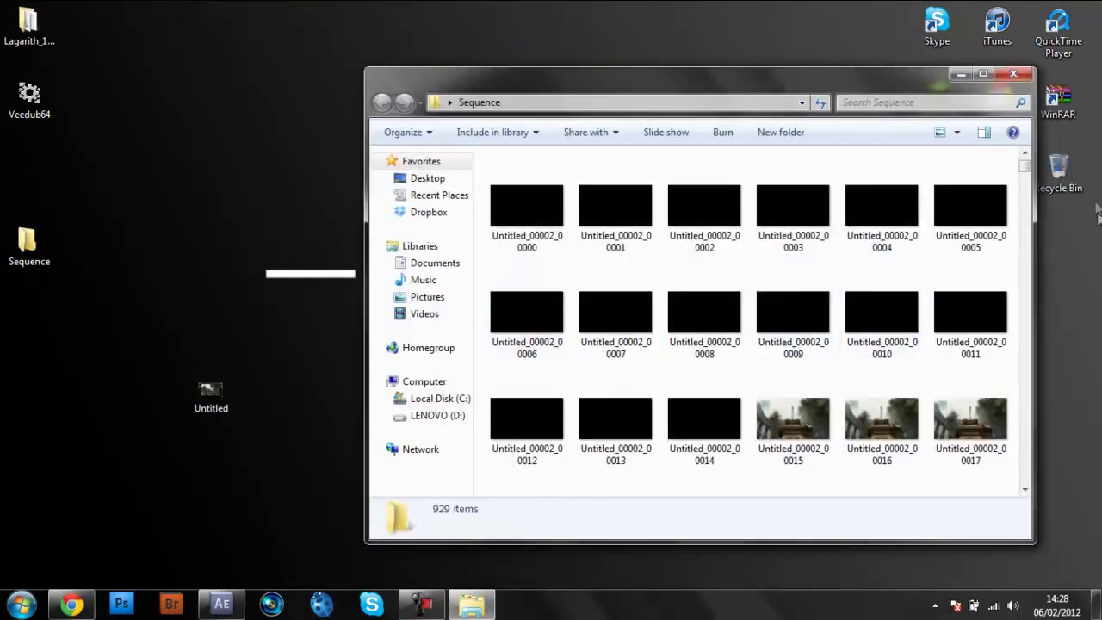
left_click_drag(1024, 157, 1032, 440)
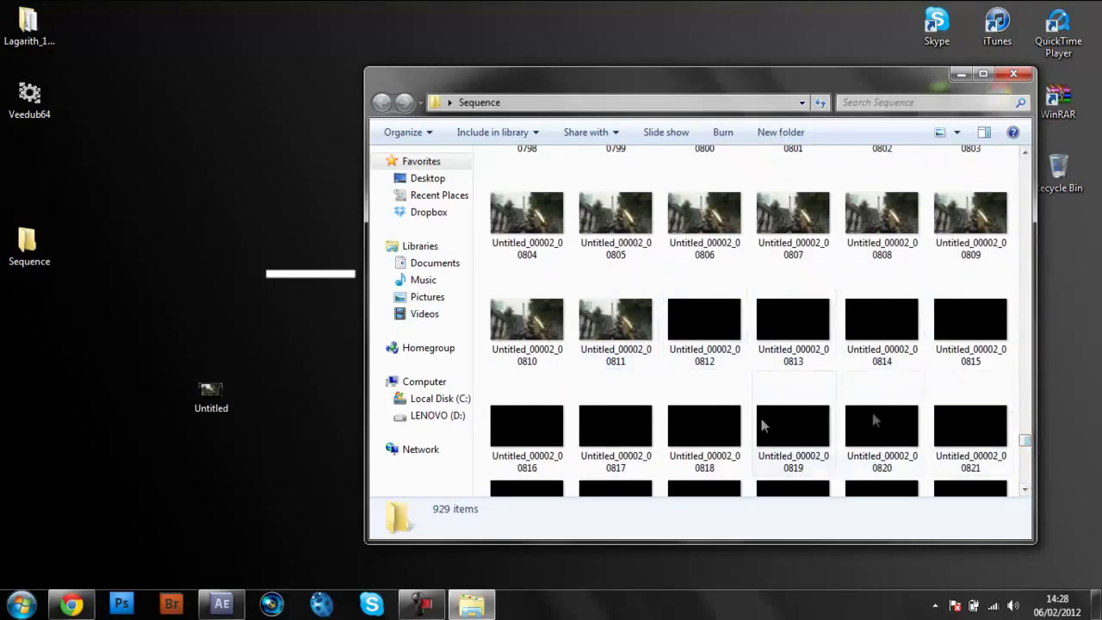
left_click(1013, 73)
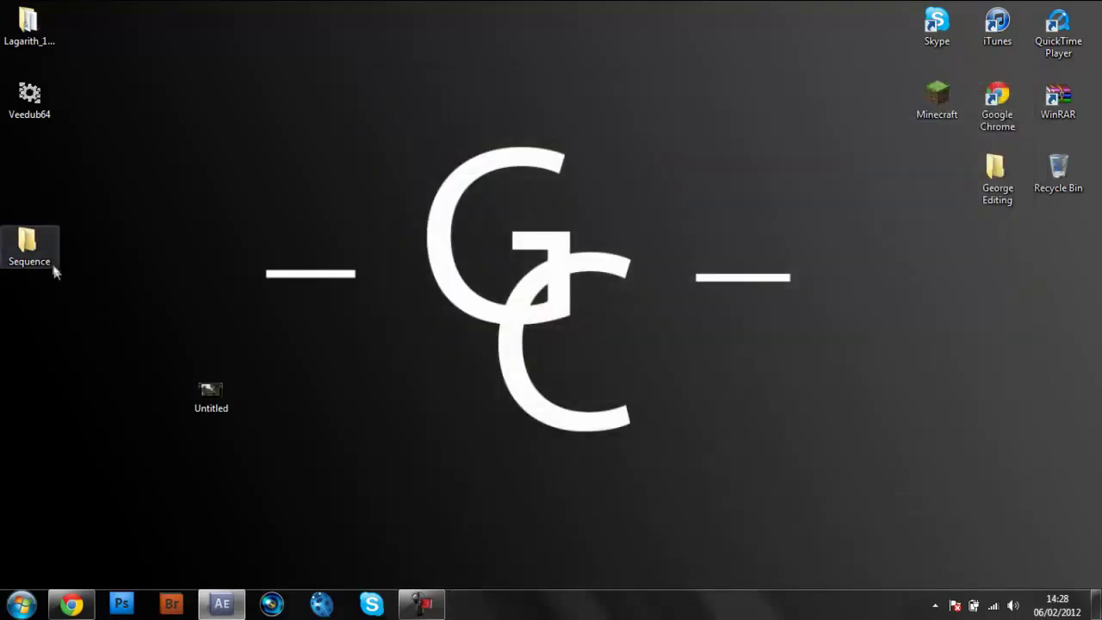
left_click_drag(52, 260, 330, 389)
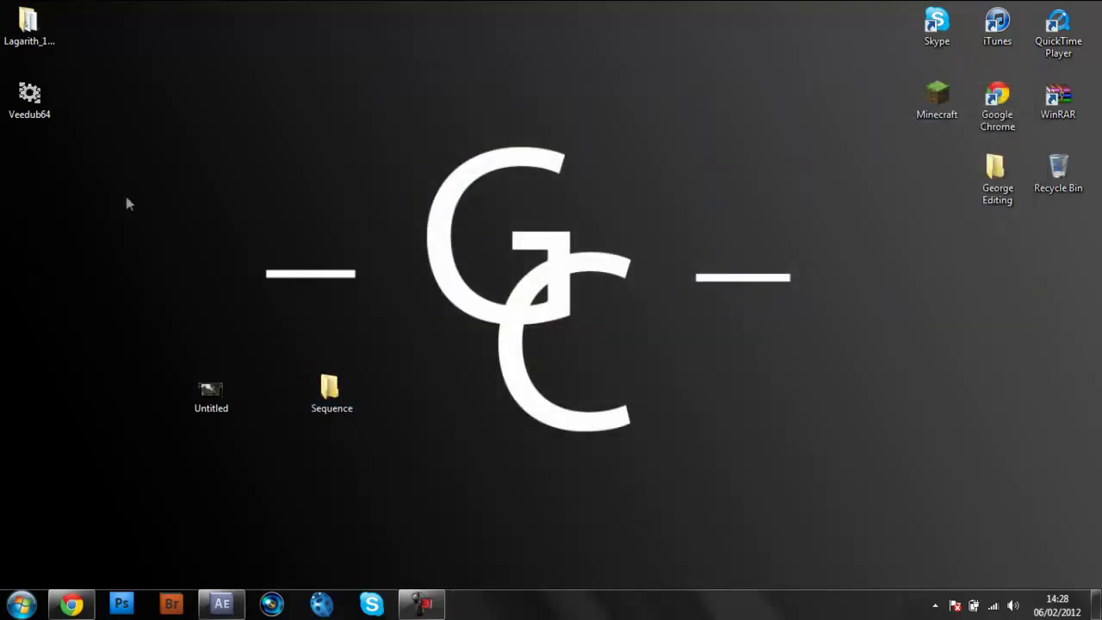
left_click(36, 117)
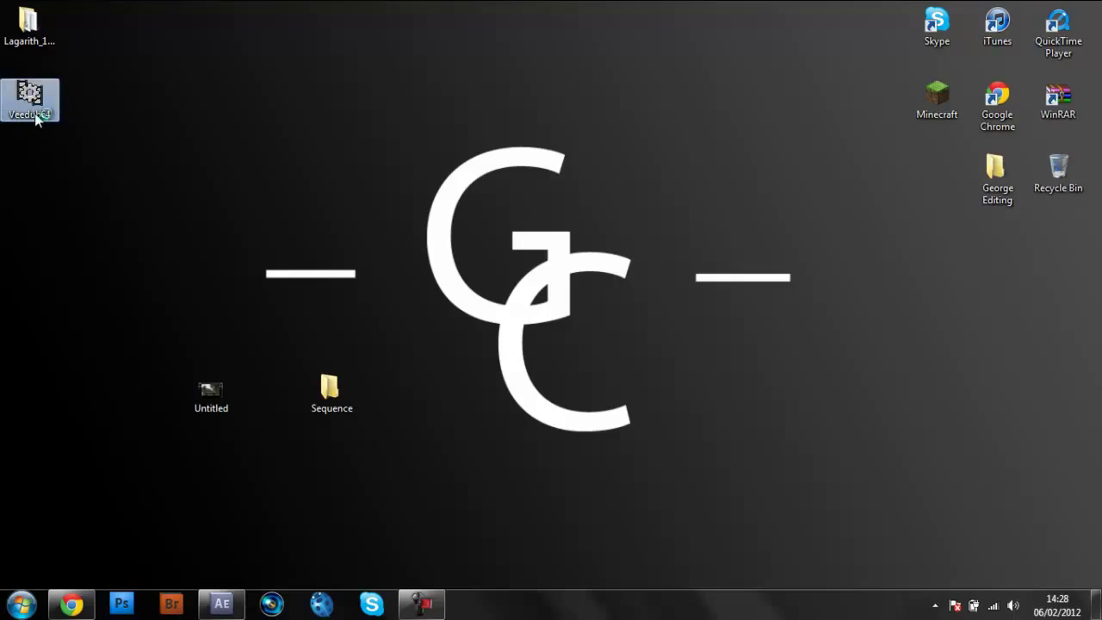
Step: Launch VirtualDub, open Untitled_00002_00000 from Desktop\Sequence as a 929-frame clip, and scrub through it
double_click(36, 117)
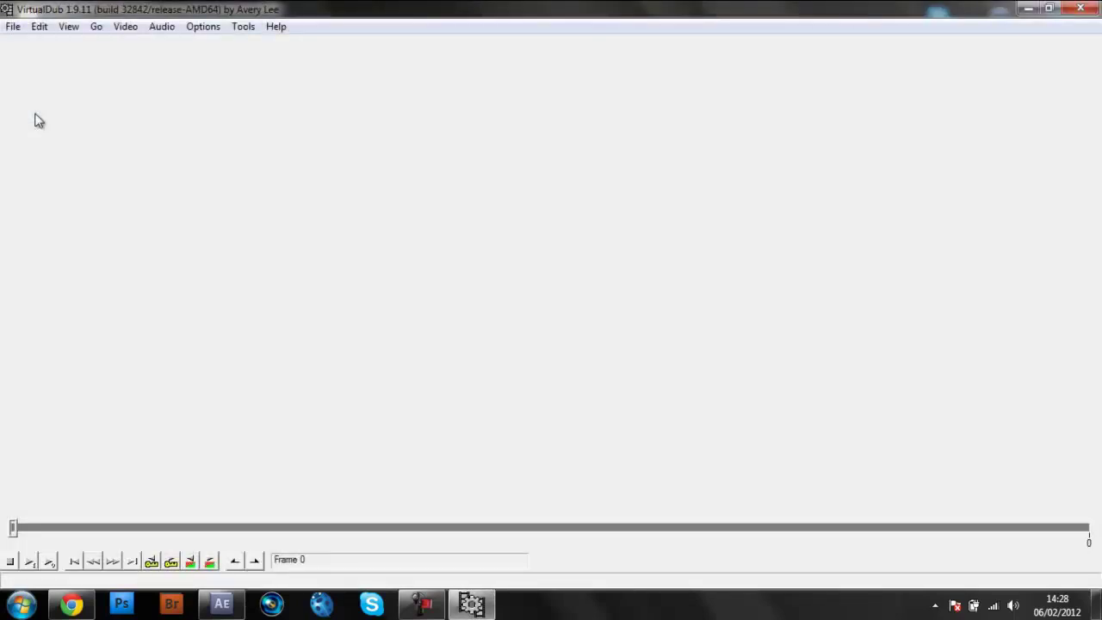
left_click(13, 27)
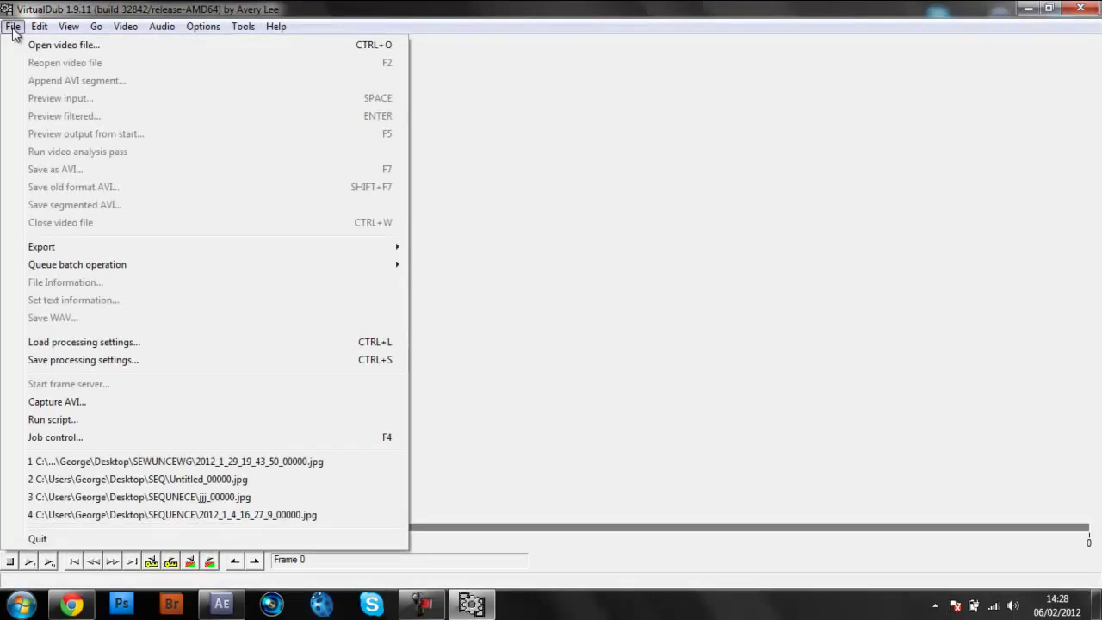
left_click(26, 44)
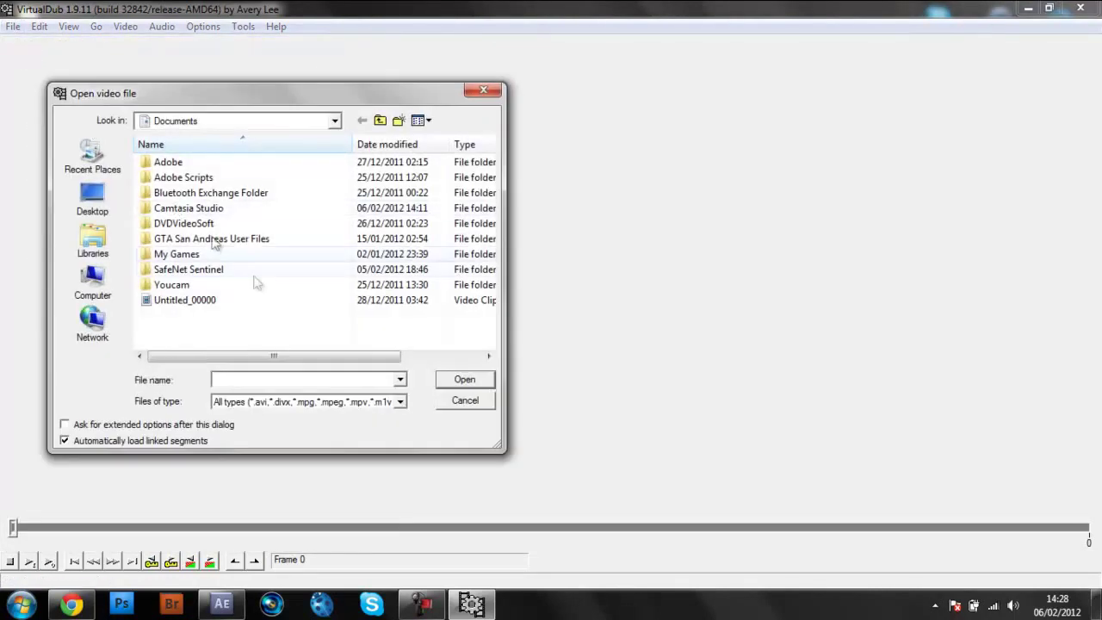
left_click(92, 198)
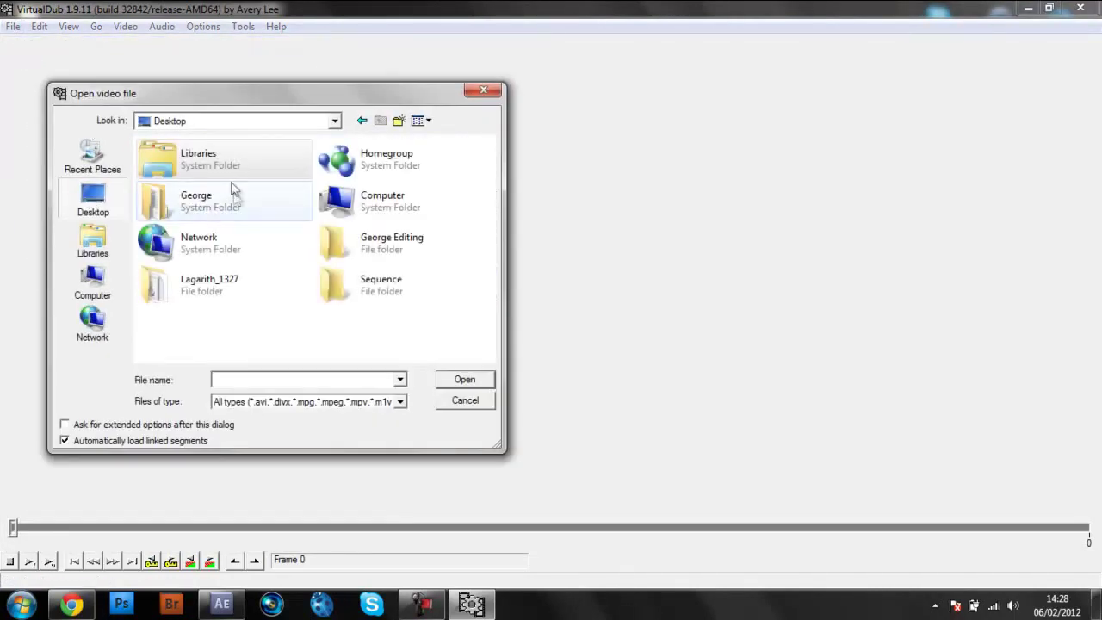
double_click(396, 303)
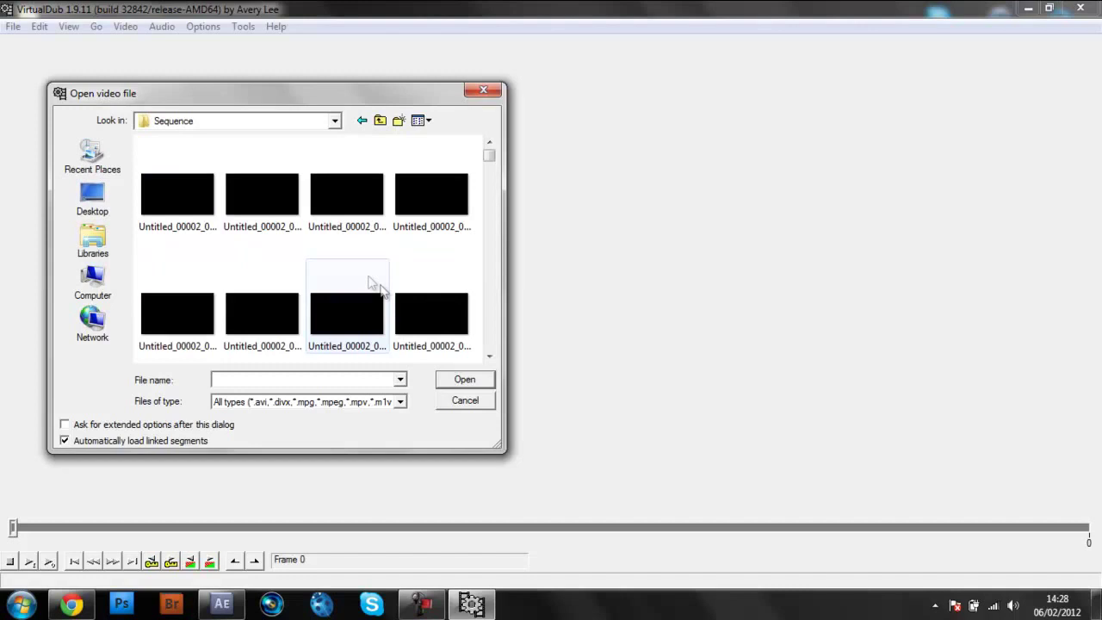
left_click(183, 213)
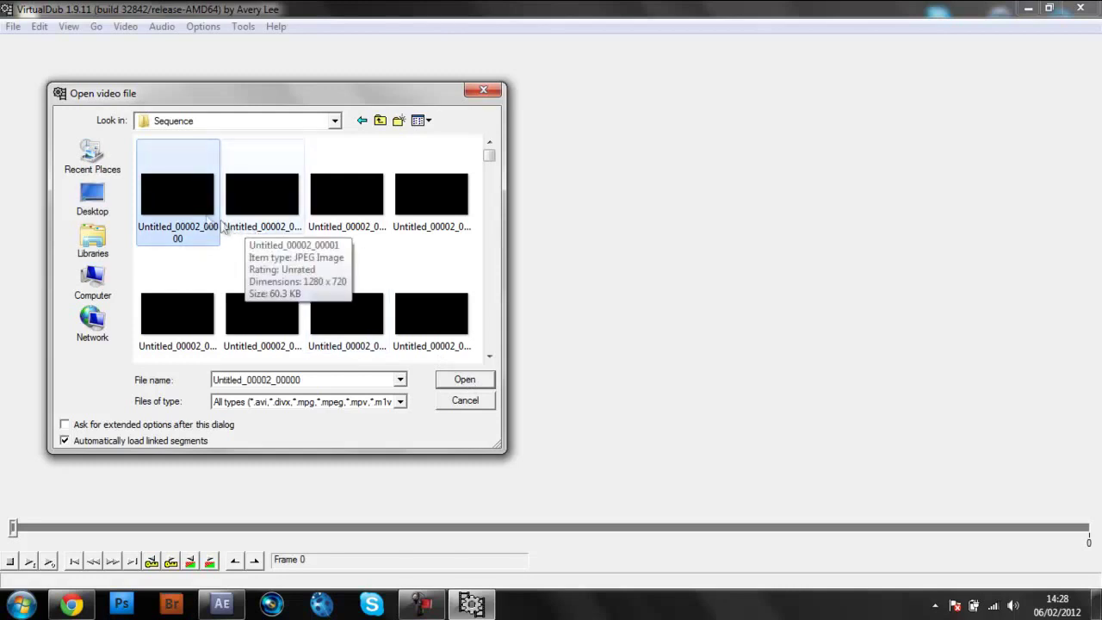
left_click(482, 384)
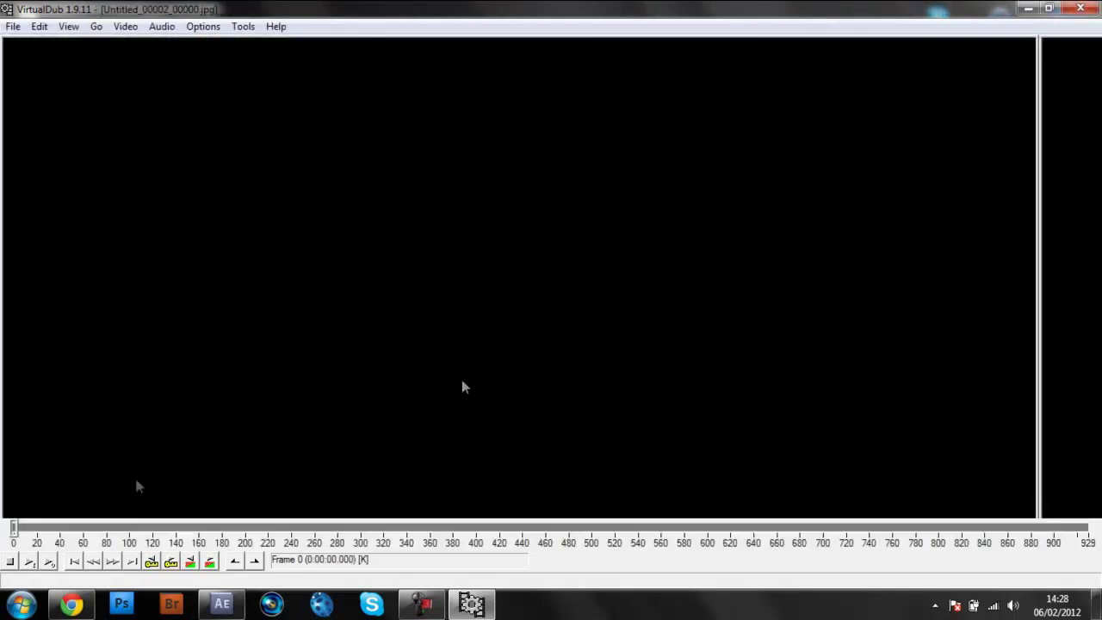
left_click_drag(19, 531, 934, 533)
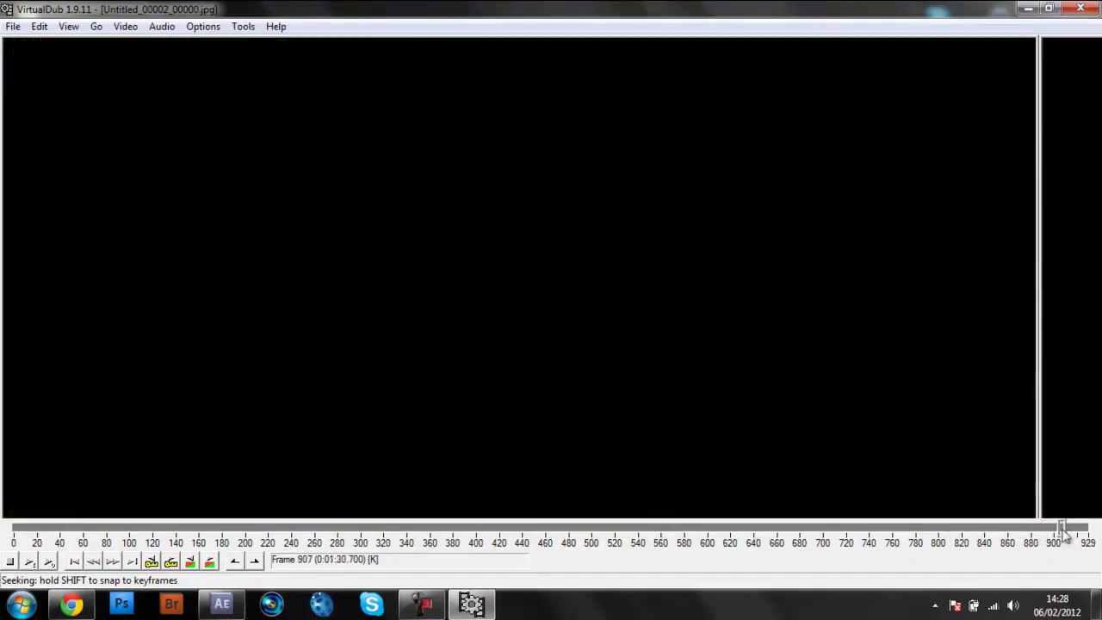
left_click_drag(1064, 534, 2, 535)
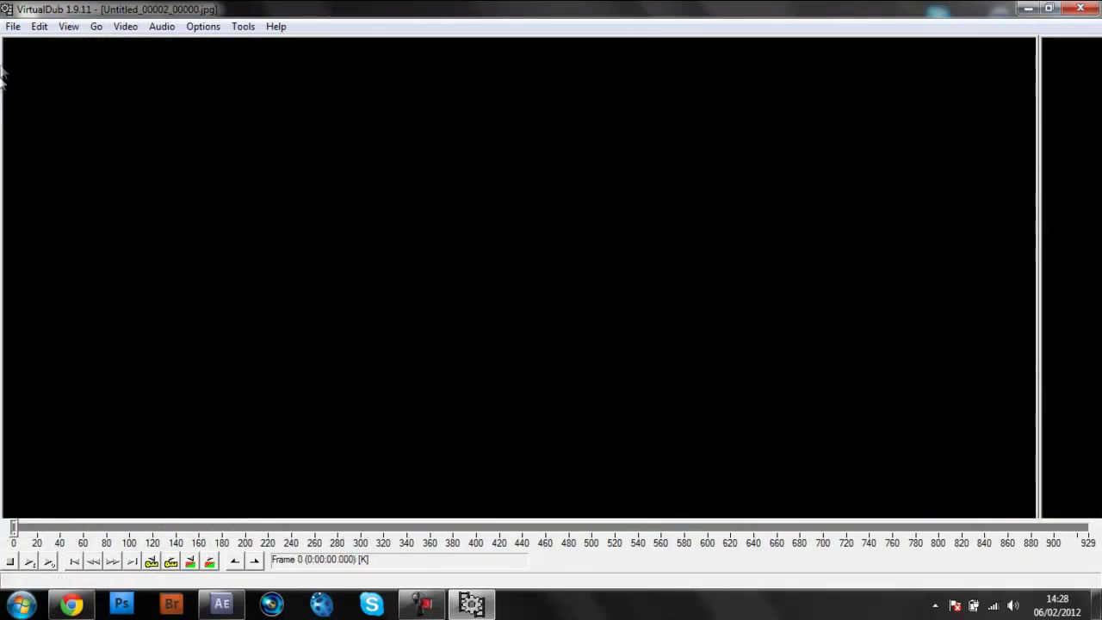
left_click(125, 26)
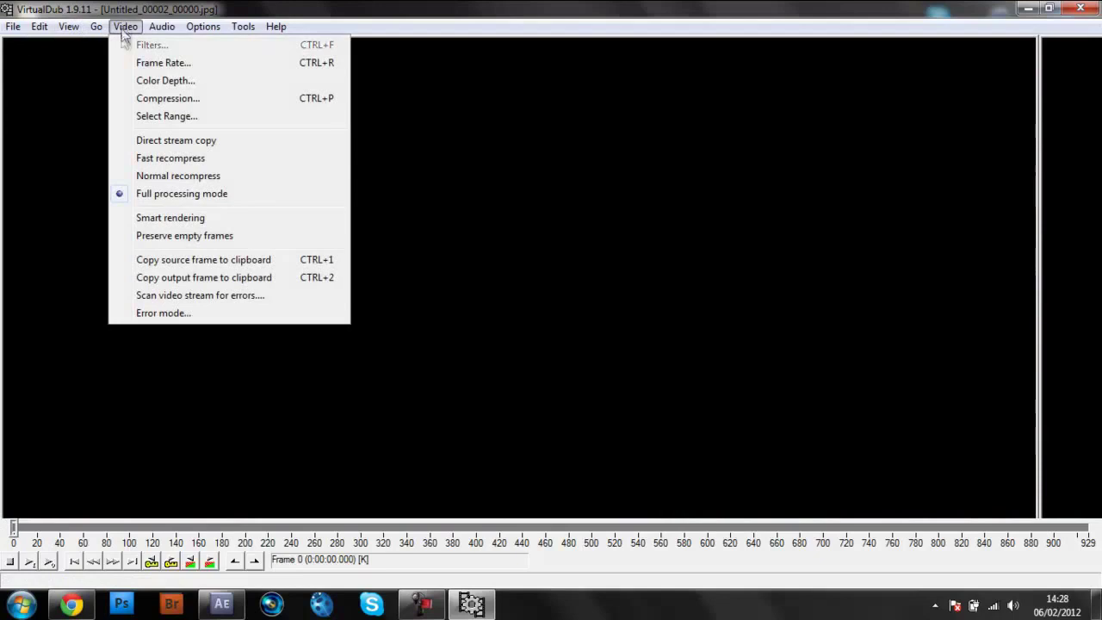
Step: Change the video frame rate to 300 fps
left_click(155, 64)
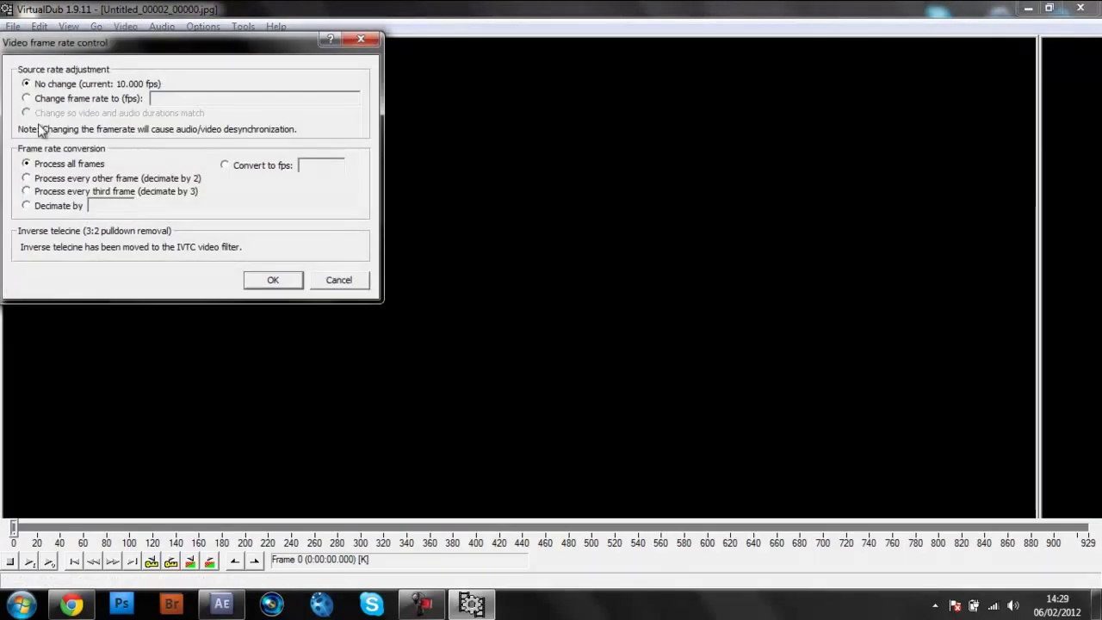
left_click(28, 100)
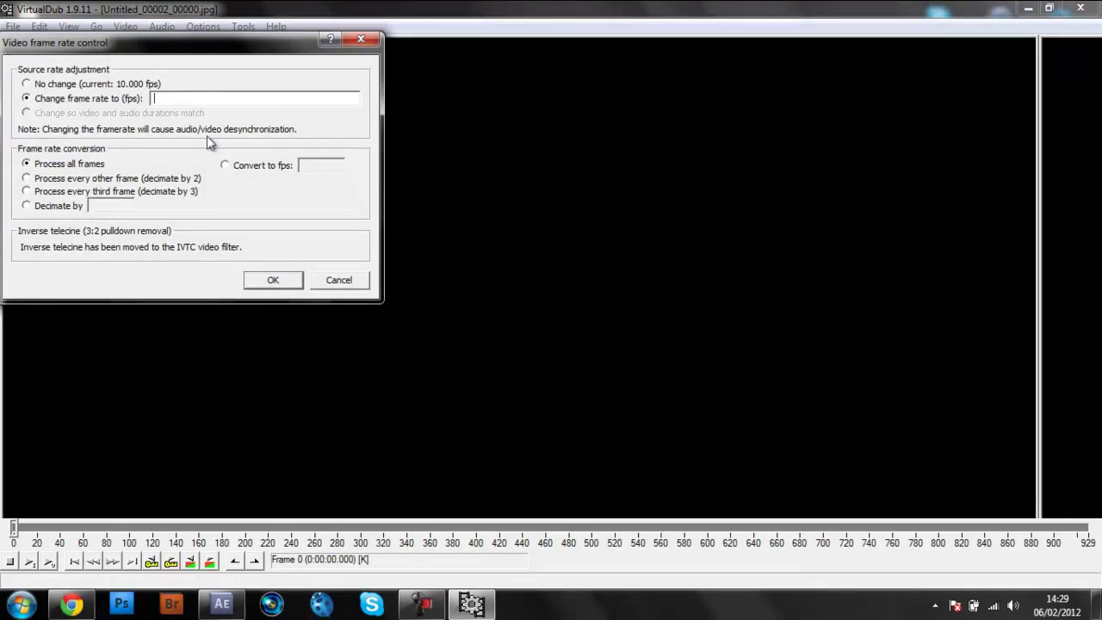
type("300")
left_click(269, 282)
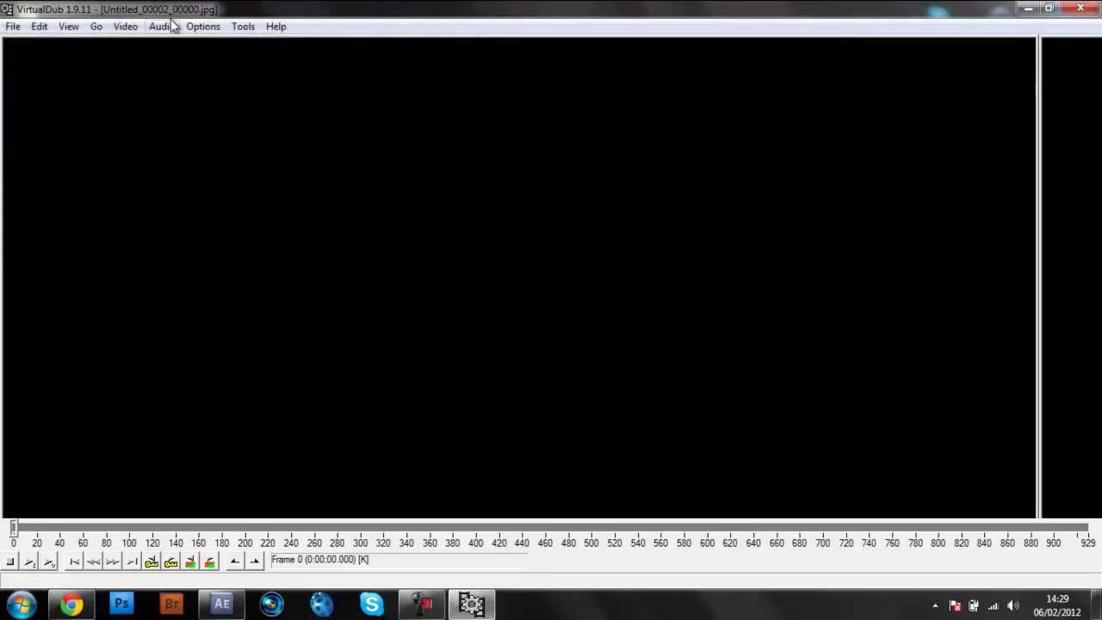
Step: Set the video compression to Lagarith Lossless Codec, accepting its default RGB options
left_click(136, 27)
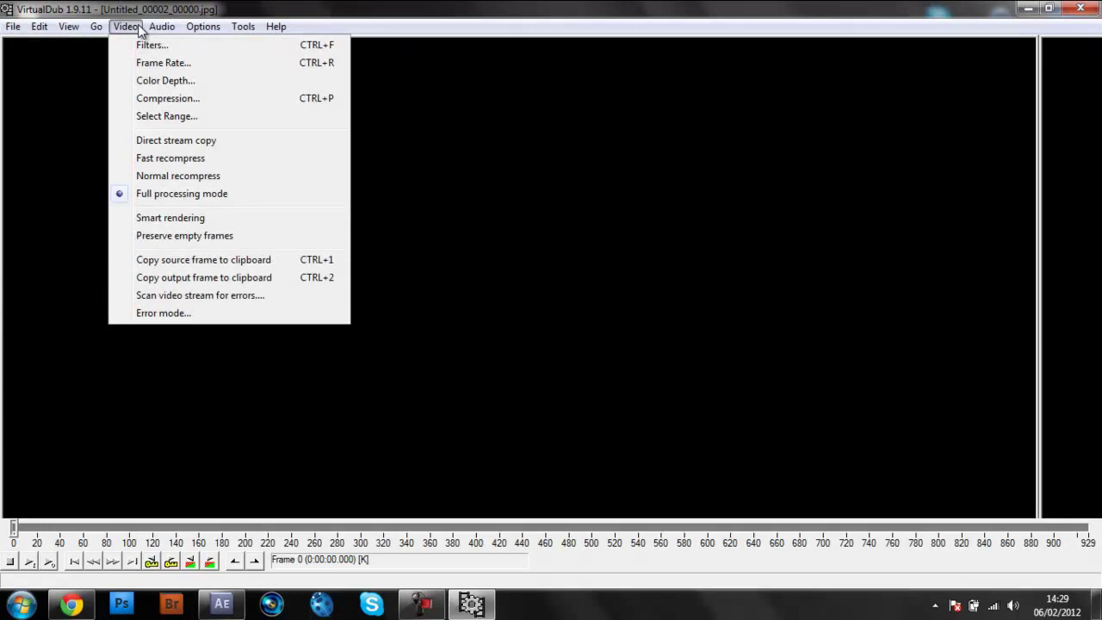
left_click(168, 100)
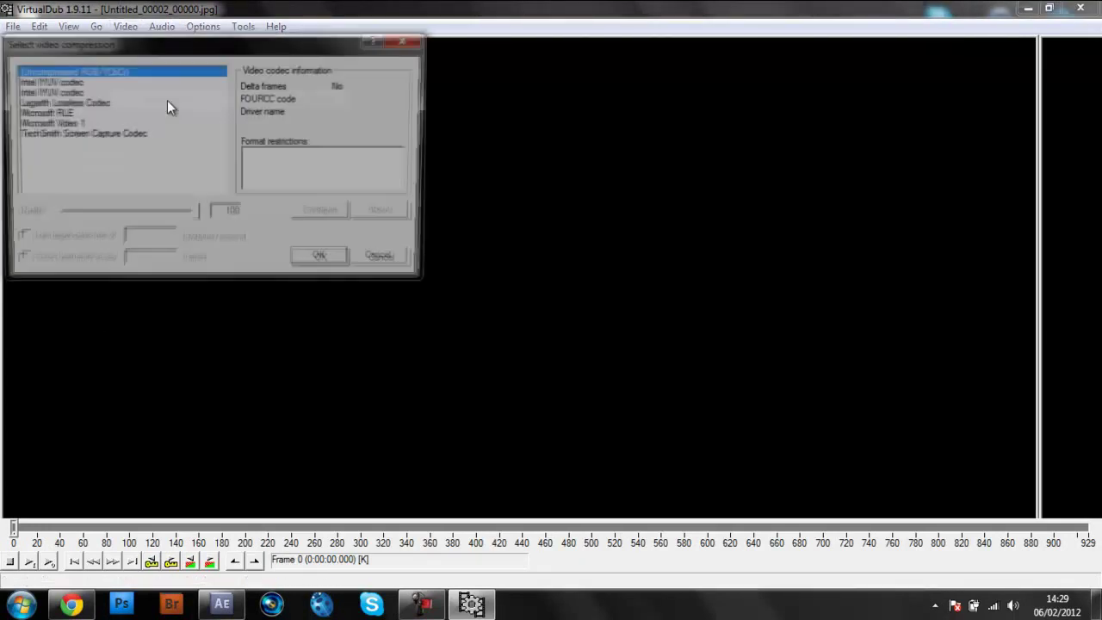
left_click(94, 104)
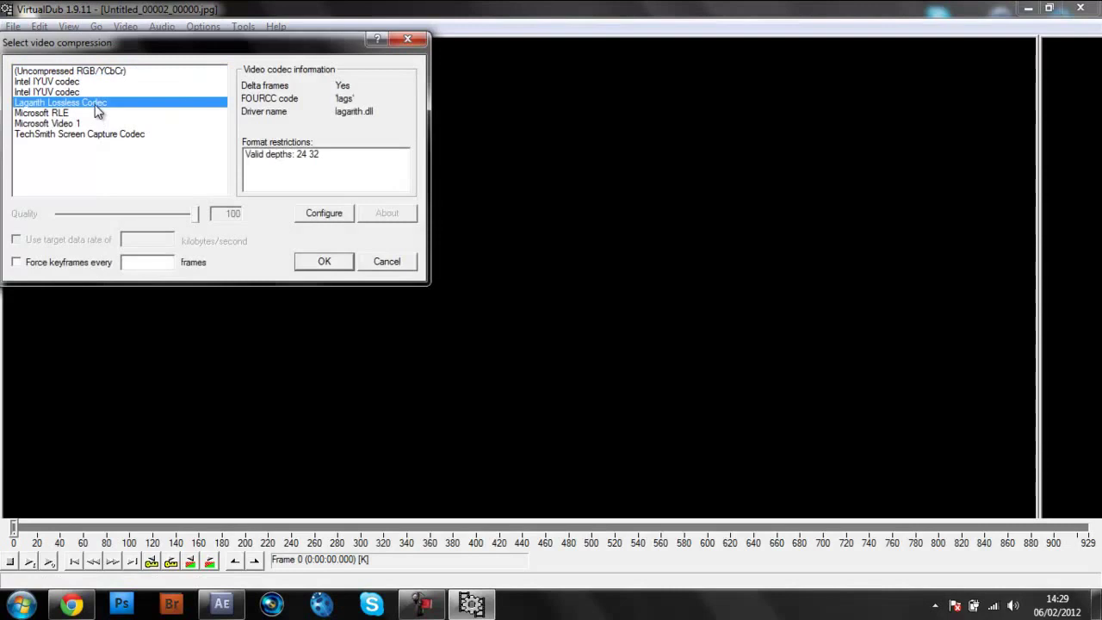
left_click(324, 215)
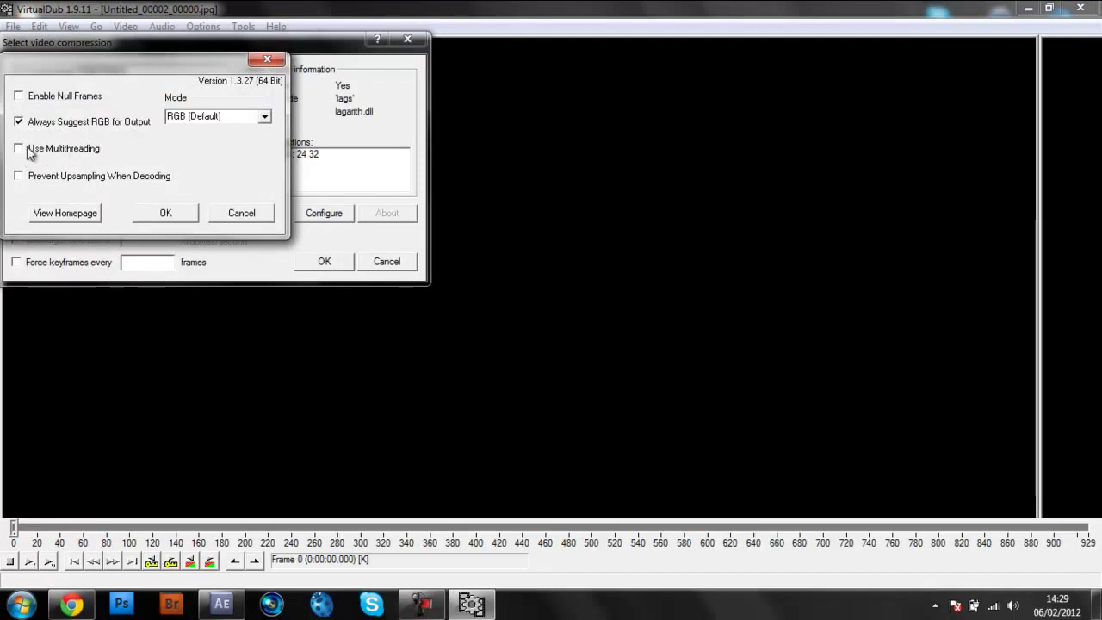
left_click(172, 218)
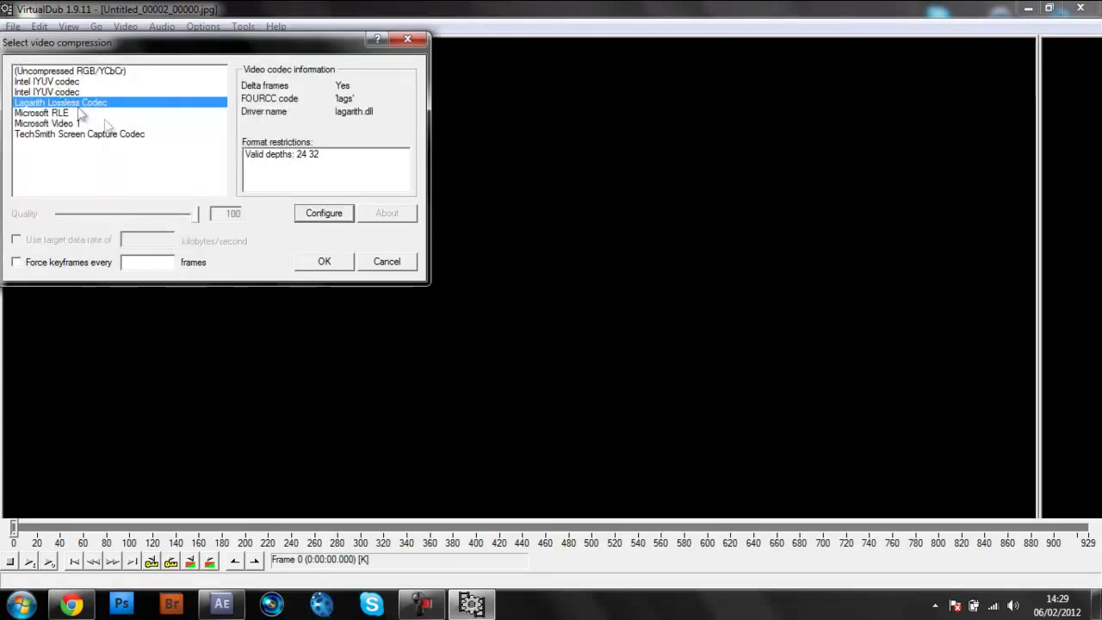
left_click(345, 263)
left_click(13, 28)
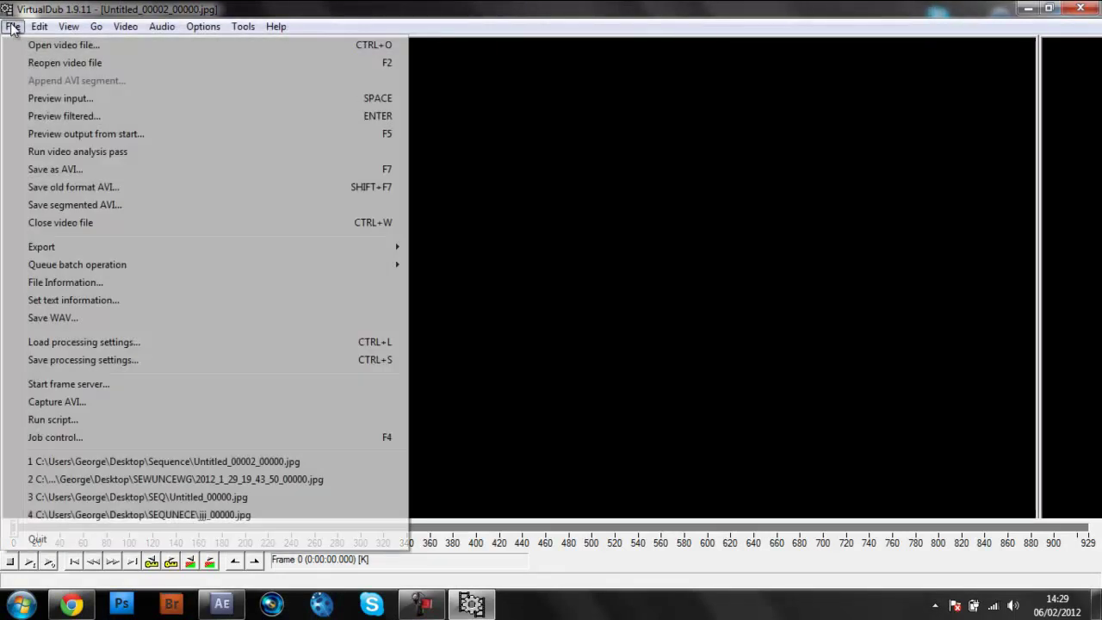
Step: Save the sequence as the AVI 300fpsclip and let the 929-frame dub run to completion
left_click(62, 172)
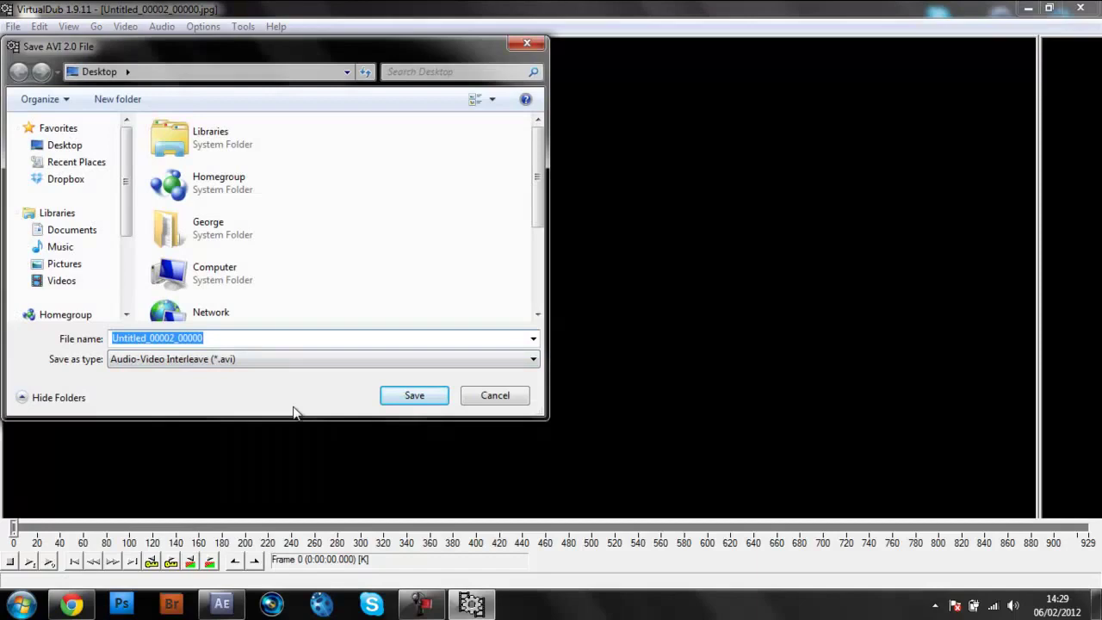
type("300fpsclip")
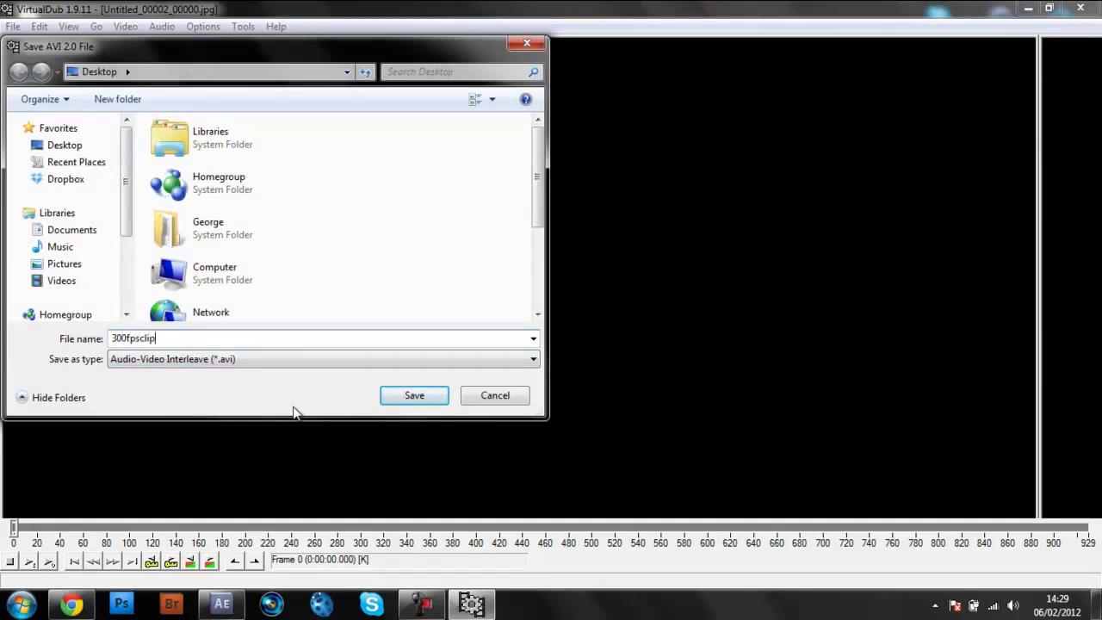
key("Return")
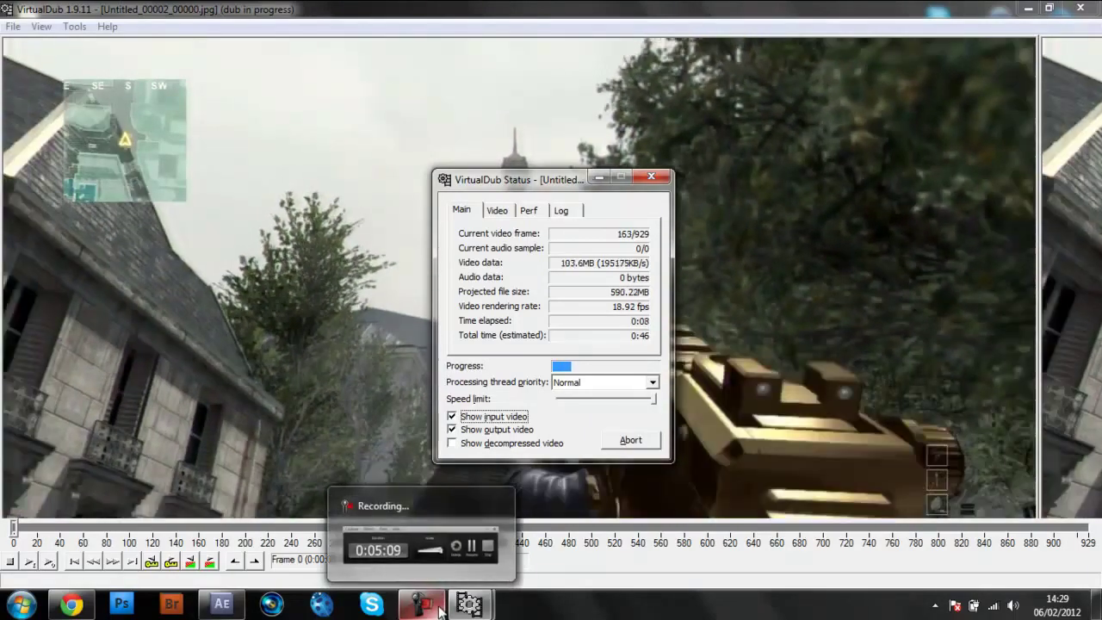
right_click(439, 606)
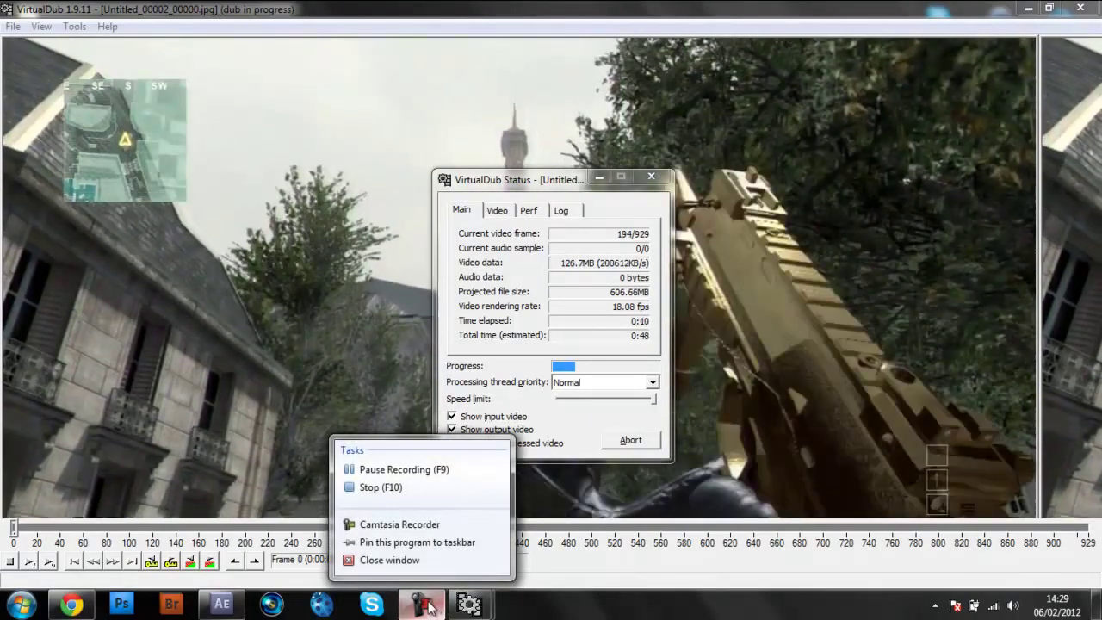
left_click(420, 561)
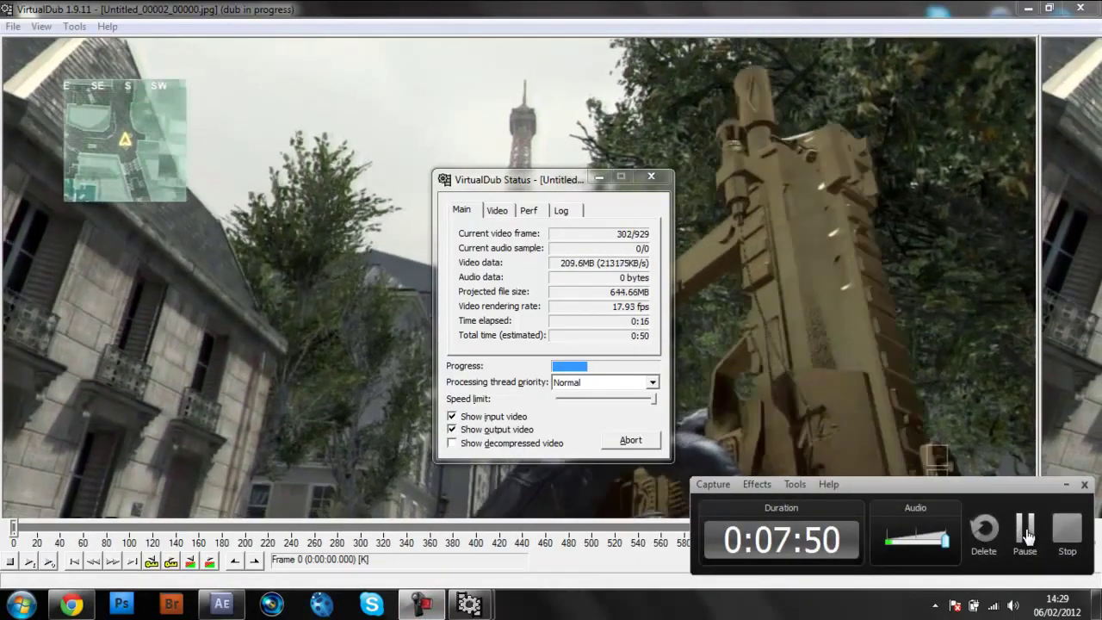
left_click(1025, 531)
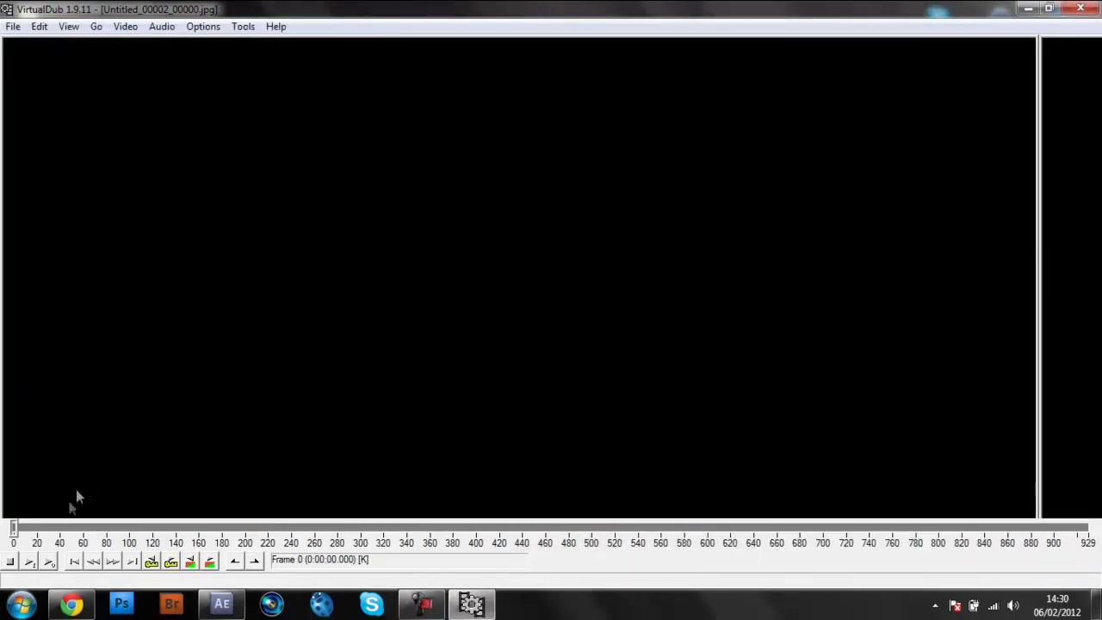
Step: Arrange the desktop icons, with Sequence at the top-left and Untitled beneath it
left_click_drag(13, 529, 546, 529)
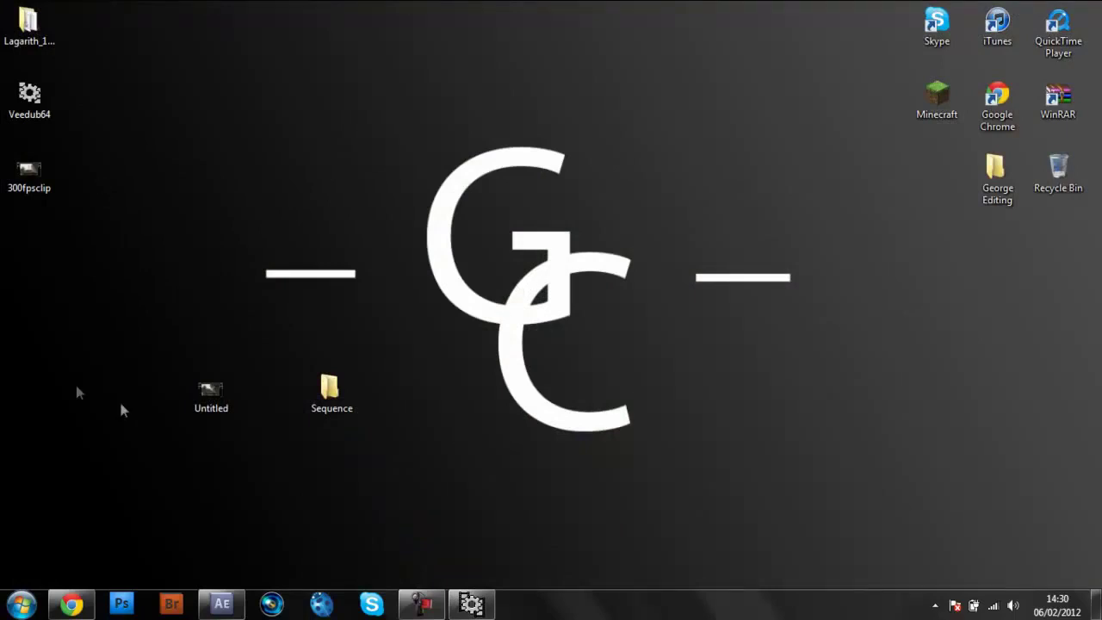
left_click_drag(79, 176, 704, 170)
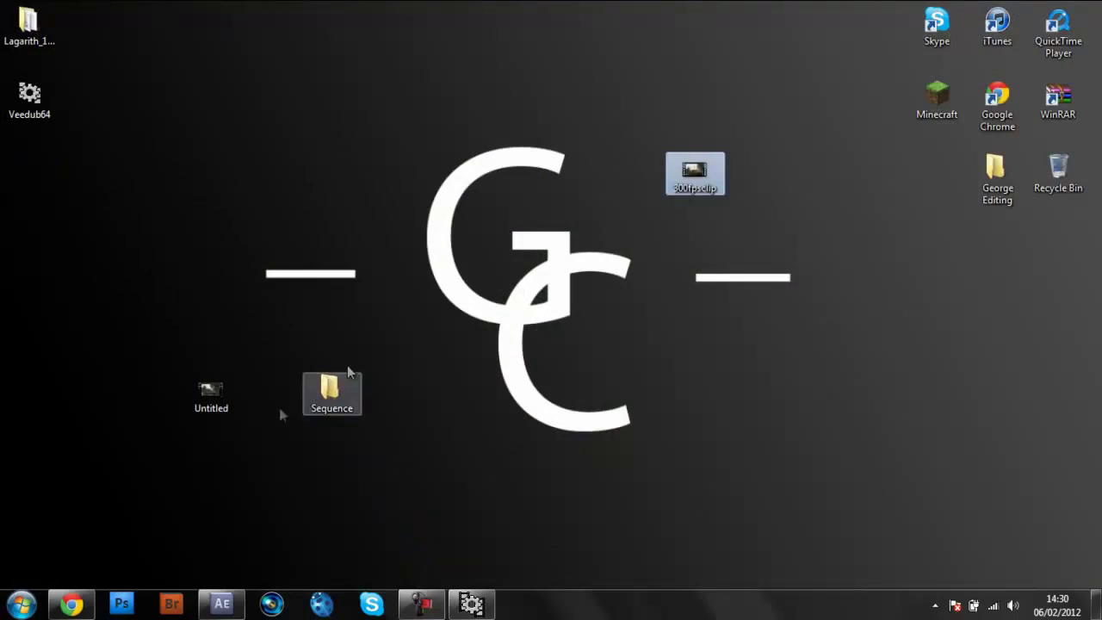
left_click(328, 400)
left_click_drag(328, 400, 91, 30)
left_click_drag(211, 394, 91, 103)
Step: Check 300fpsclip's Details properties (1280×720, 300 frames/second), then move it to the top row
right_click(674, 185)
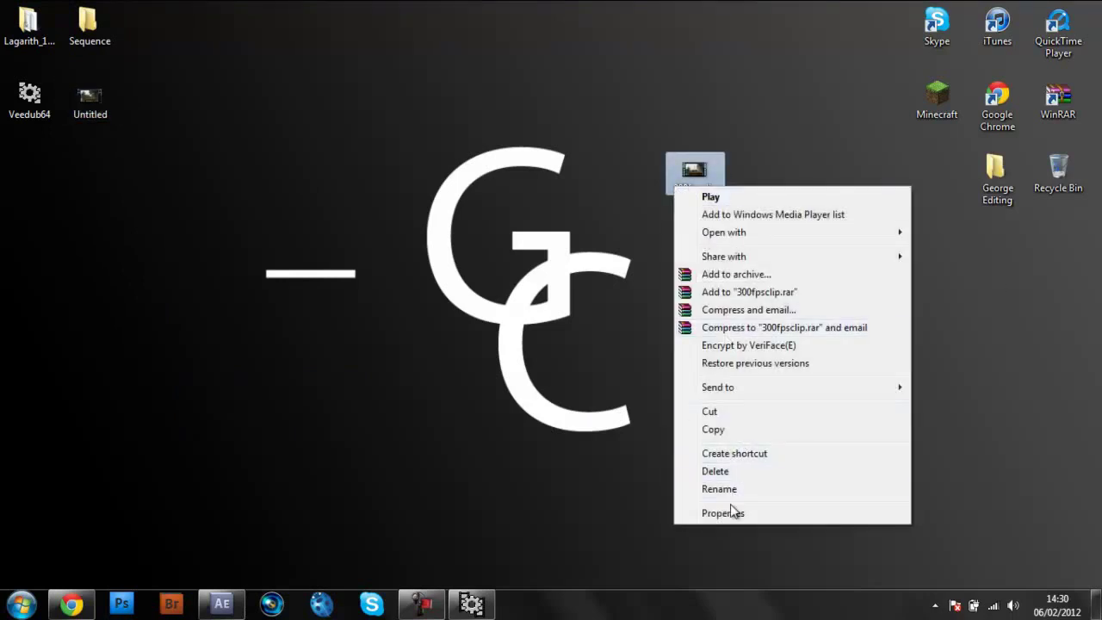
left_click(723, 513)
left_click(796, 210)
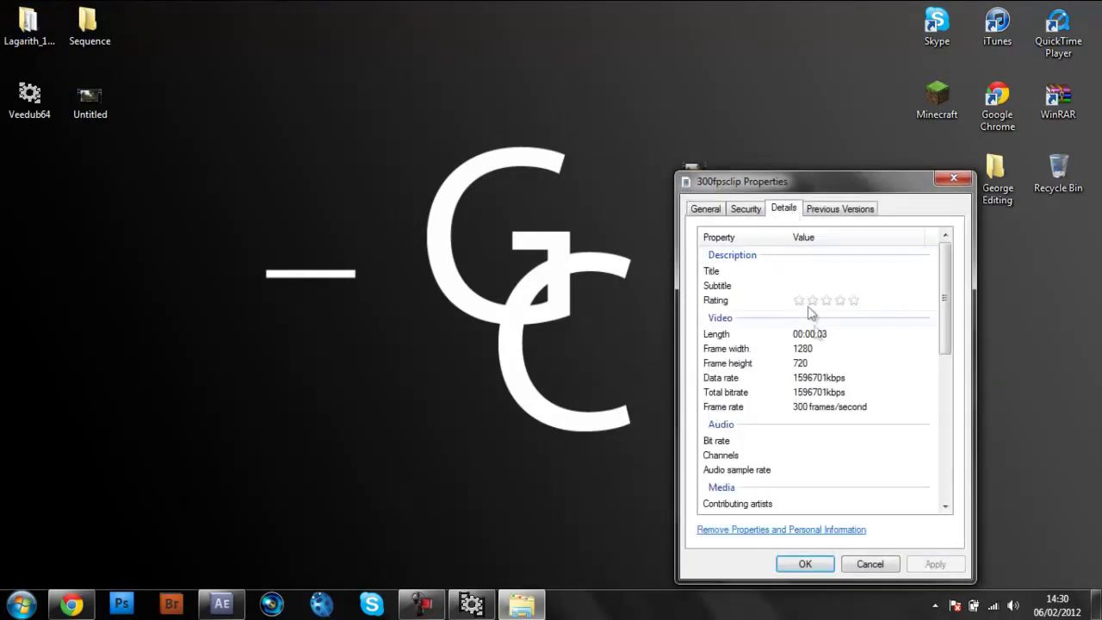
left_click(813, 408)
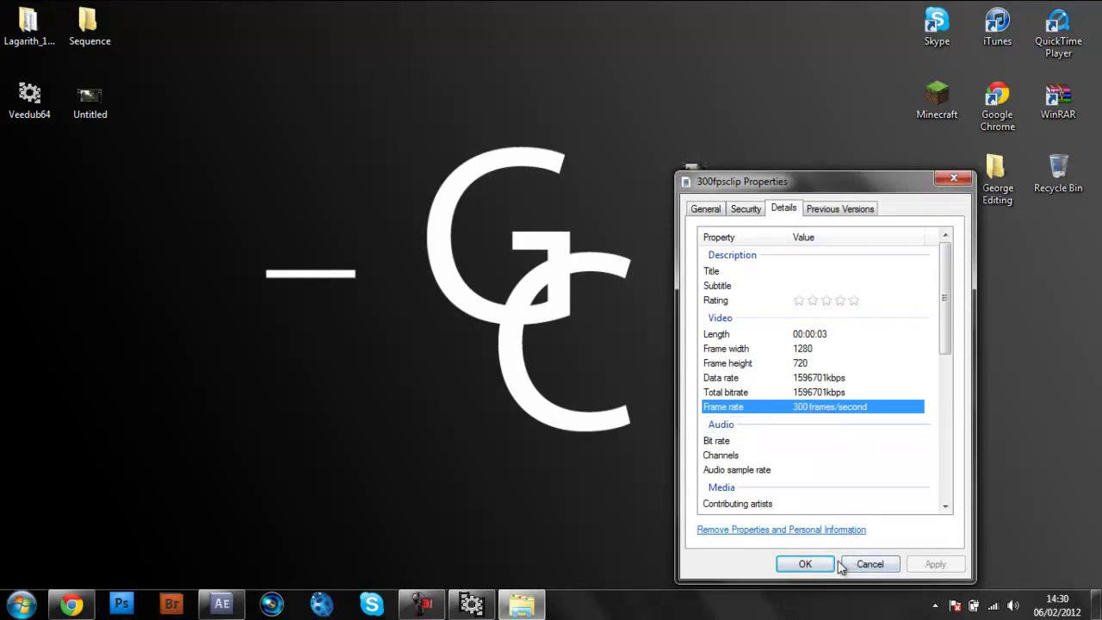
left_click(867, 564)
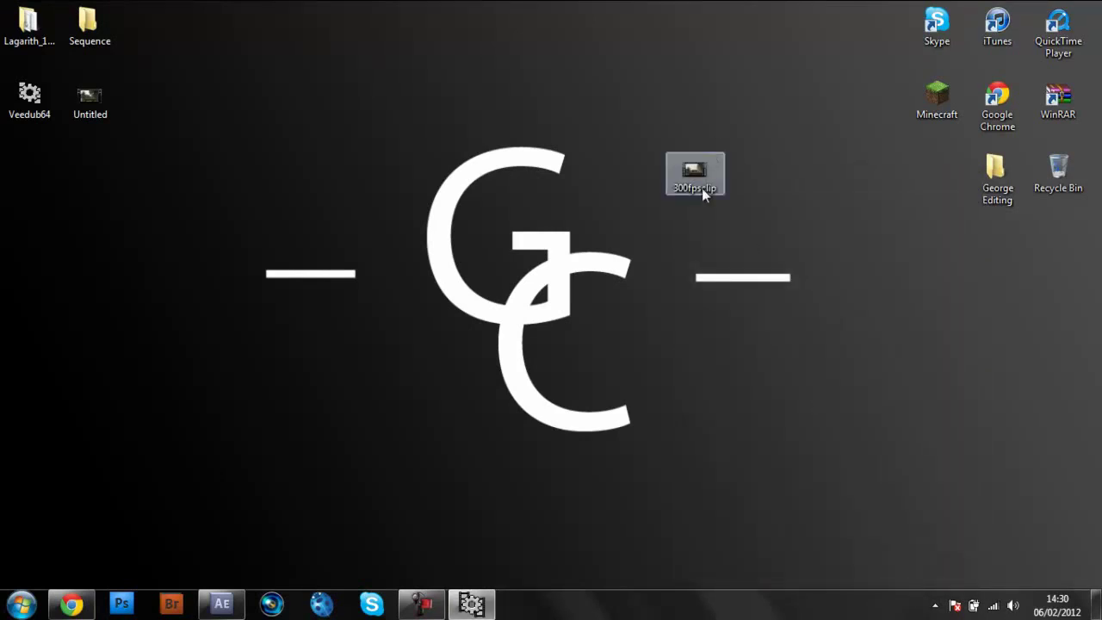
left_click_drag(701, 193, 389, 107)
left_click(695, 55)
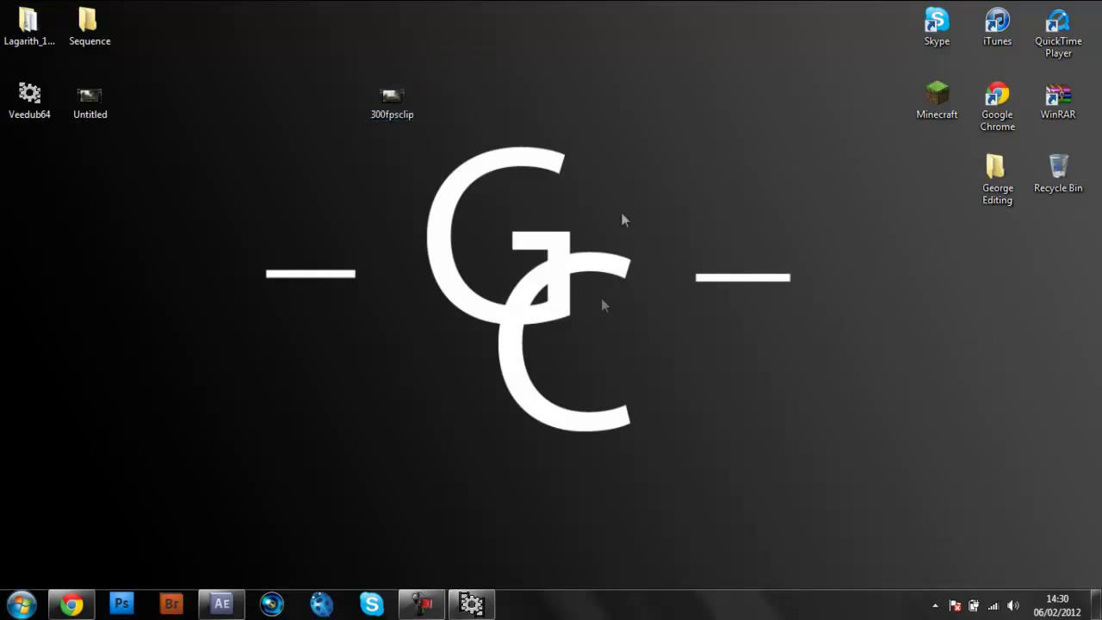
Step: Start a new After Effects project, discarding the old one without saving
left_click(222, 603)
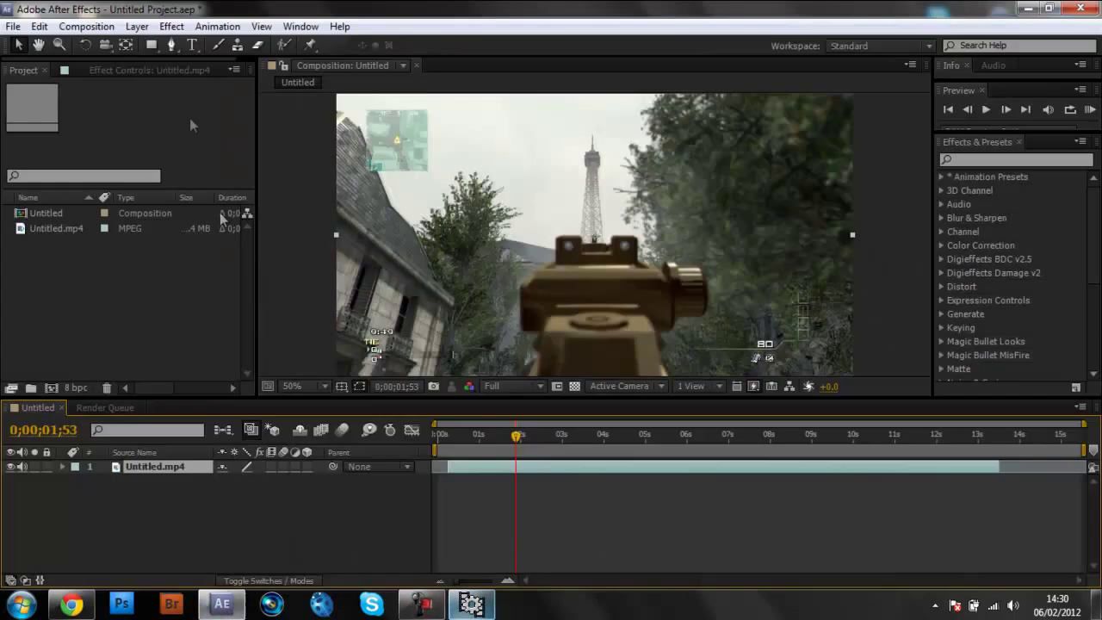
left_click(15, 27)
mouse_move(35, 42)
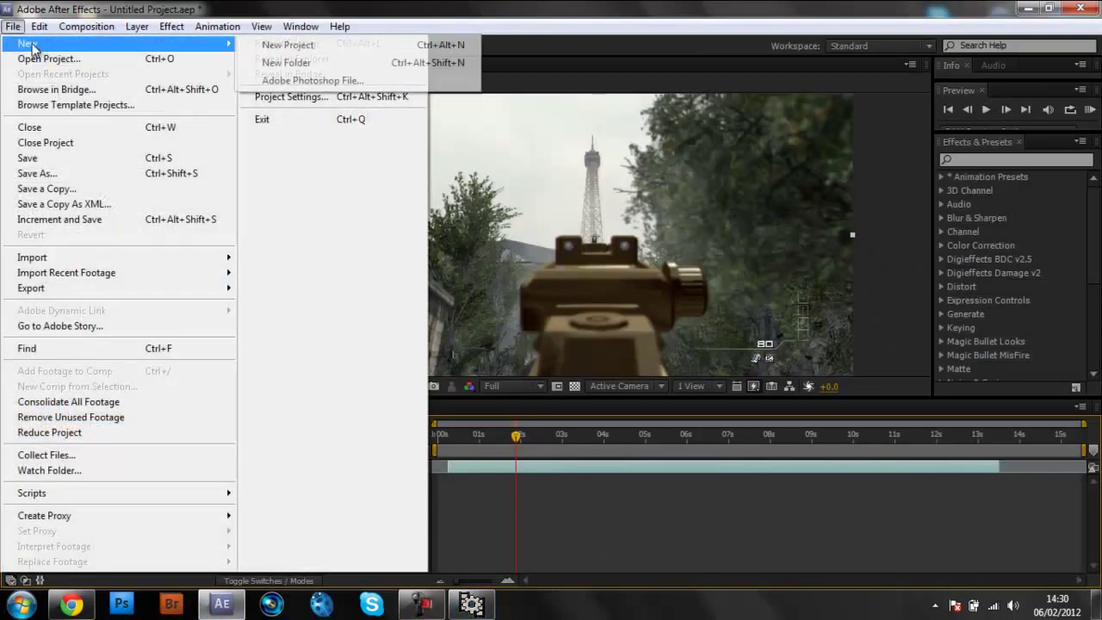
left_click(316, 45)
left_click(579, 319)
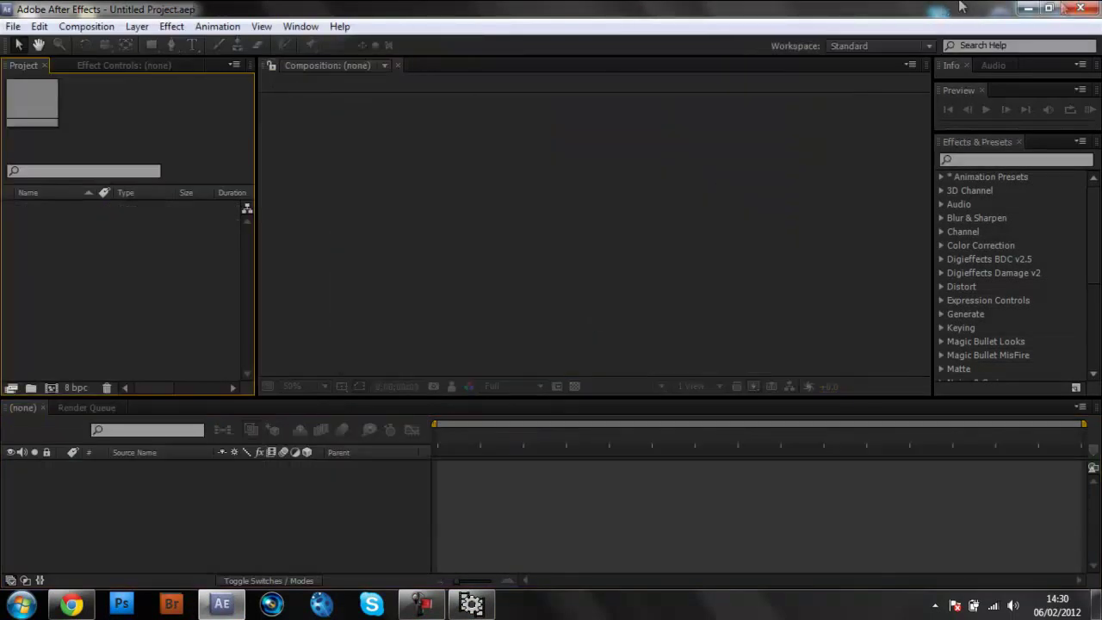
Step: Import 300fpsclip.avi, build a 300fpsclip composition from it, and scrub through the clip
left_click(1048, 8)
left_click_drag(384, 84, 273, 340)
left_click_drag(164, 312, 154, 543)
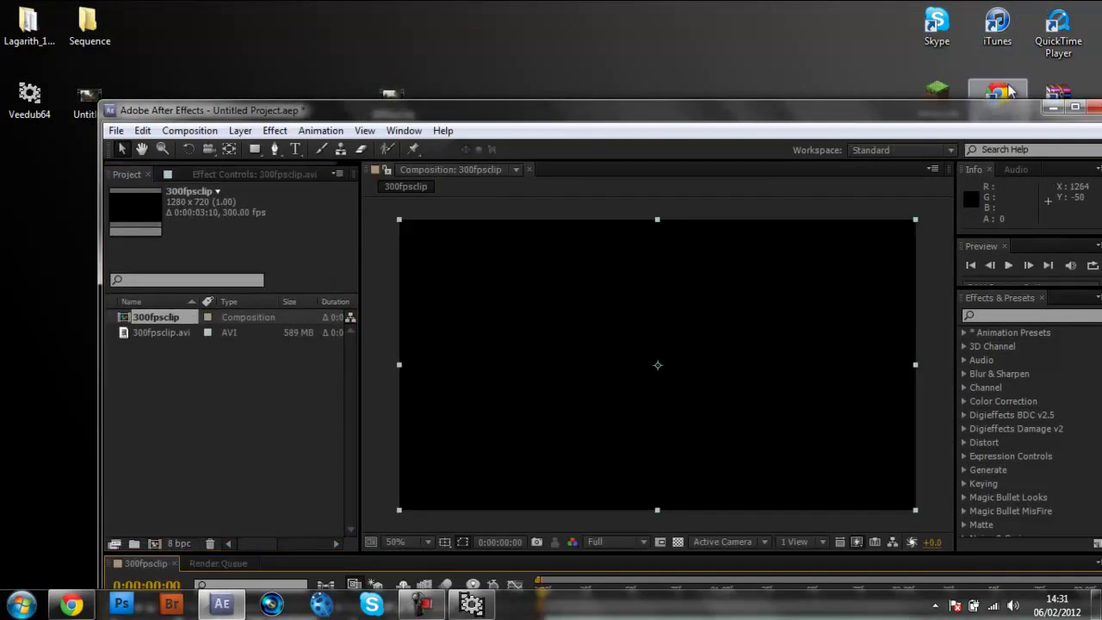
left_click(1075, 107)
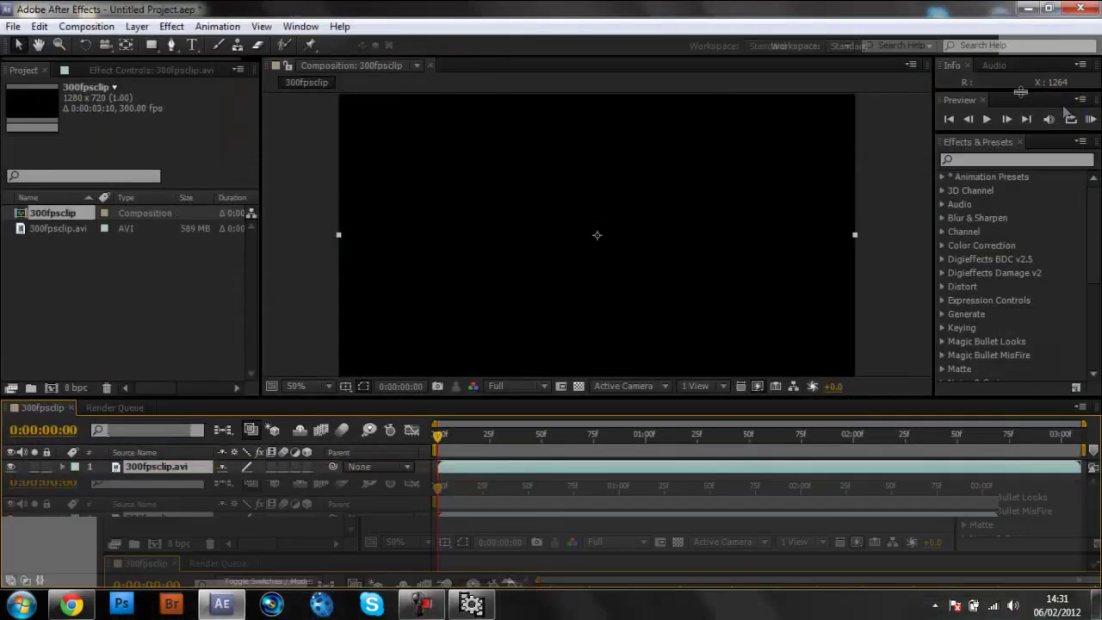
left_click(444, 434)
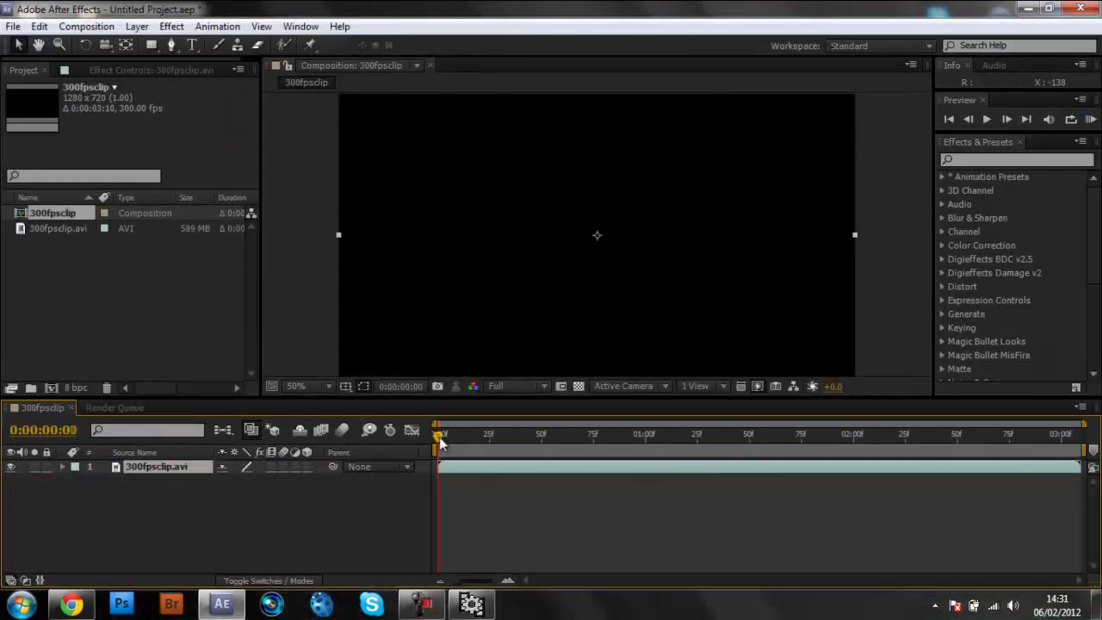
left_click(160, 118)
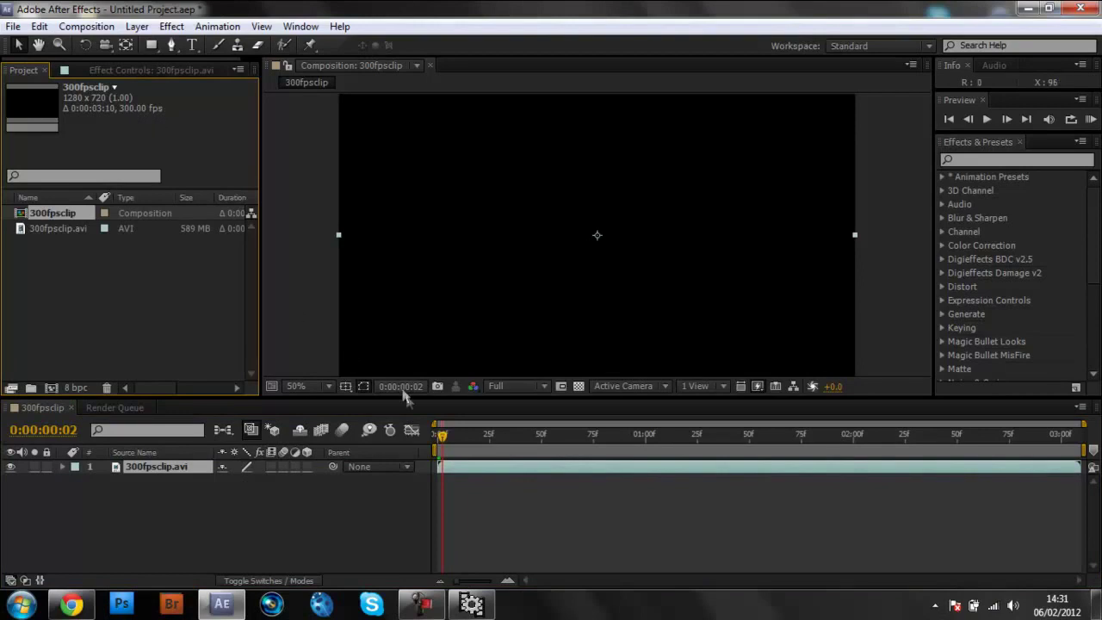
left_click_drag(445, 442, 653, 435)
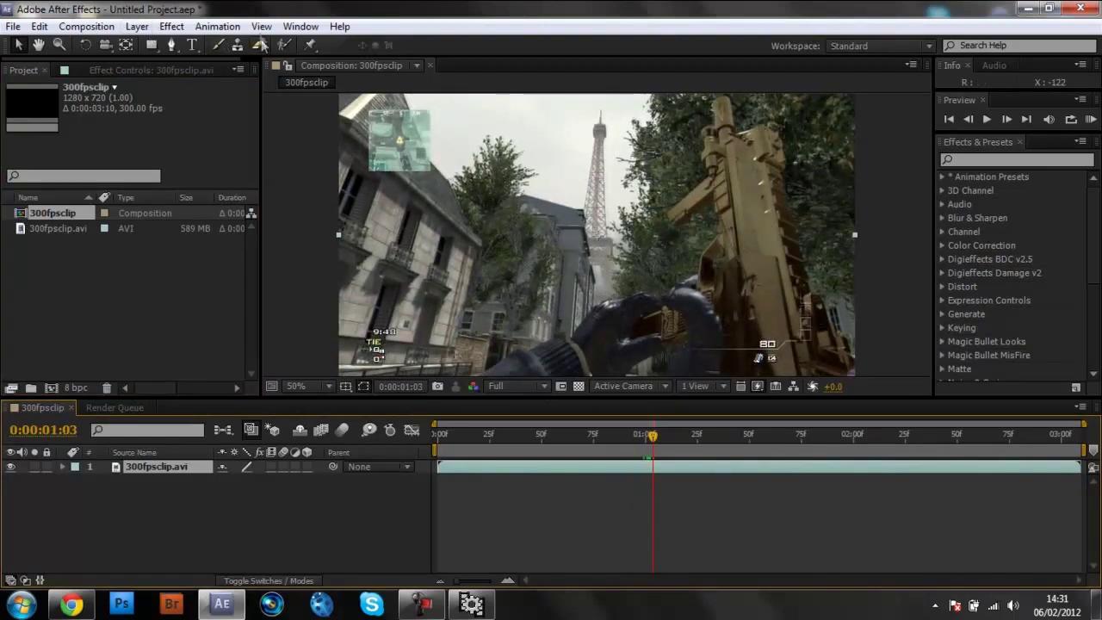
Step: Apply Twixtor Pro to the 300fpsclip layer, undoing the plain Twixtor applied first
left_click(171, 26)
mouse_move(254, 409)
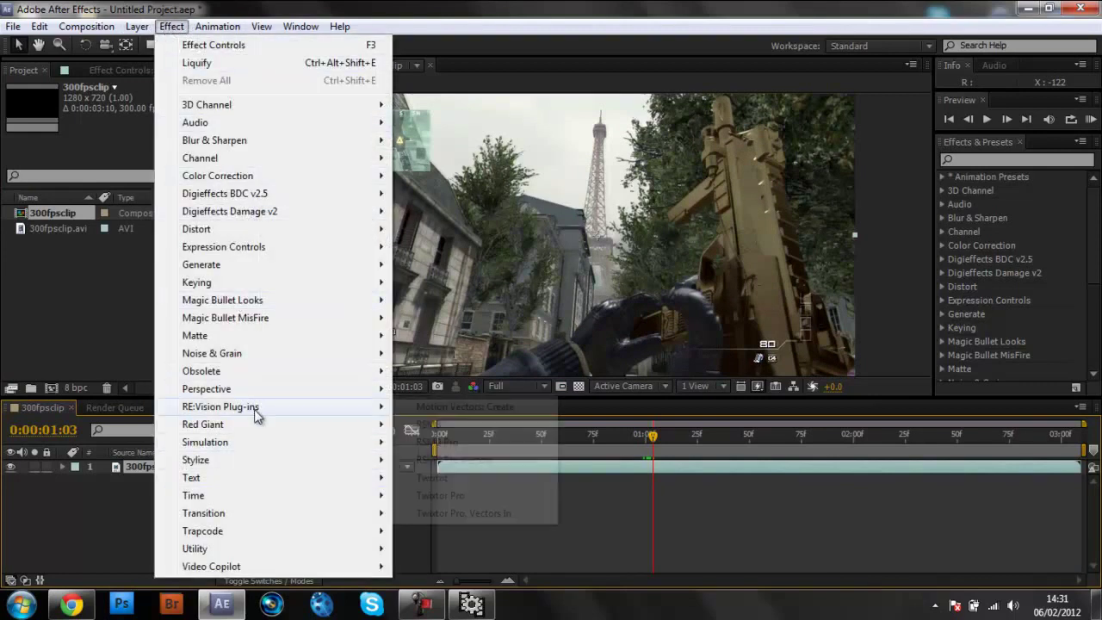
left_click(453, 479)
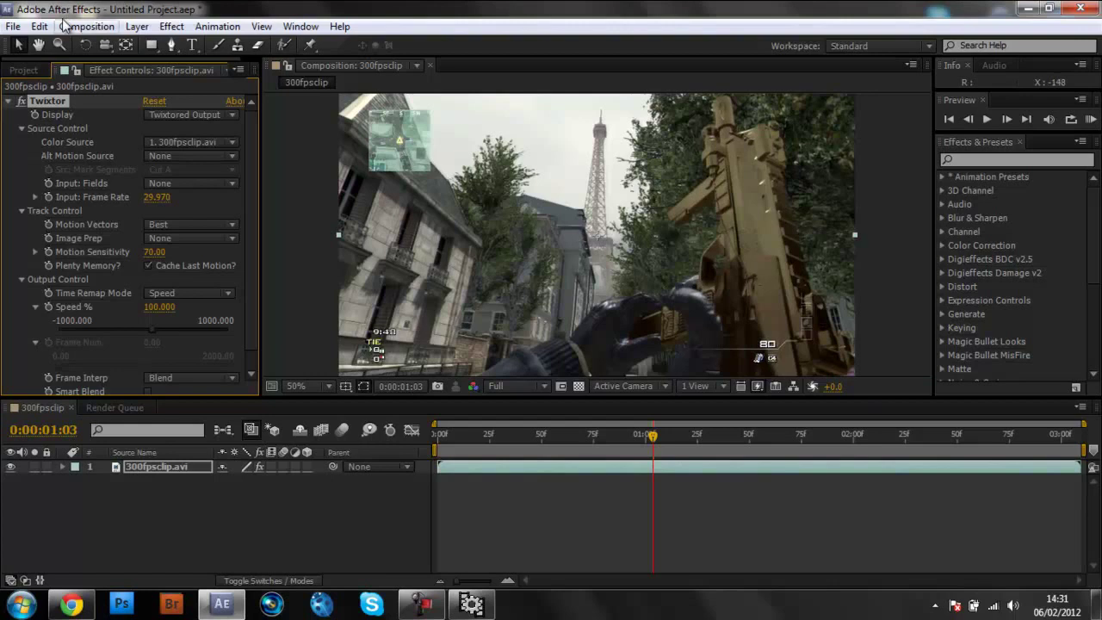
key("ctrl+z")
left_click(171, 27)
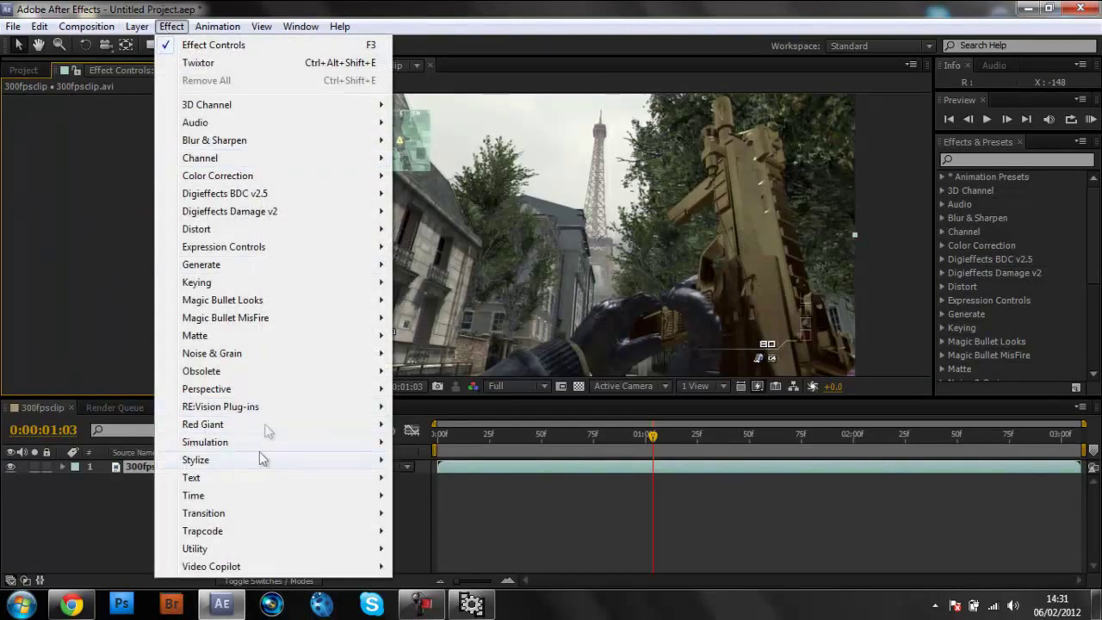
mouse_move(270, 409)
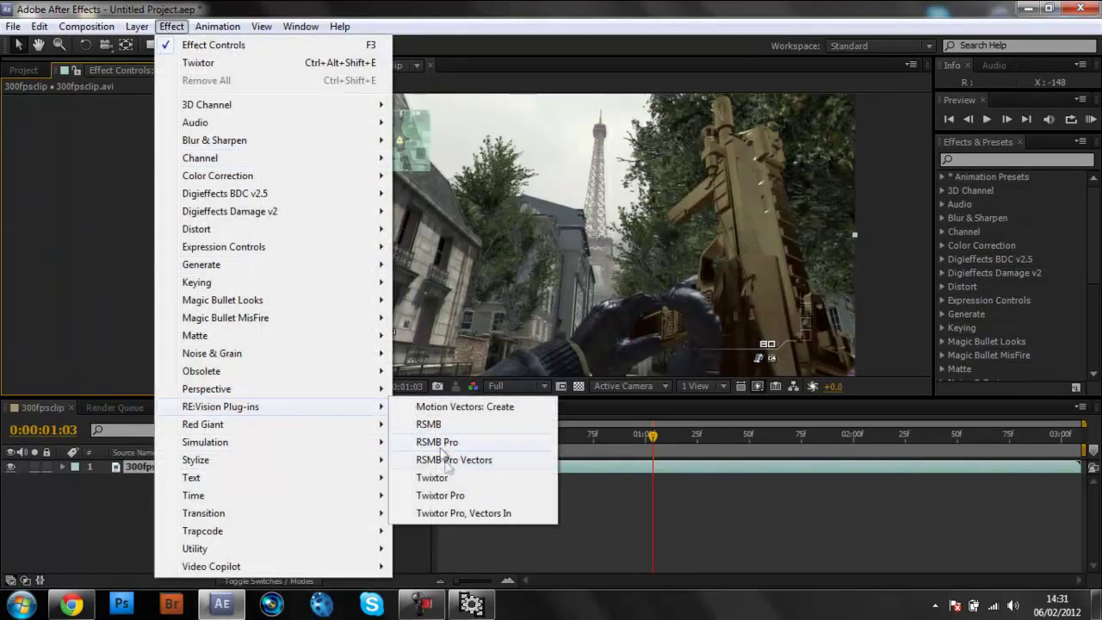
left_click(448, 497)
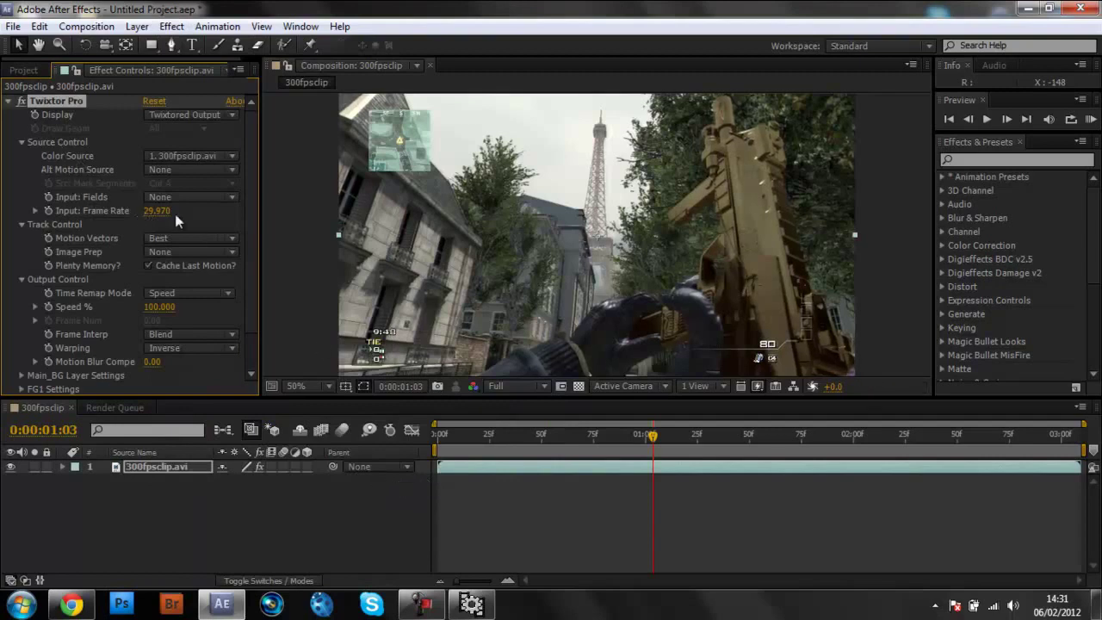
Step: Set Twixtor Pro's Speed % to 3 and scrub the timeline to check the slowdown
left_click(160, 212)
key("Return")
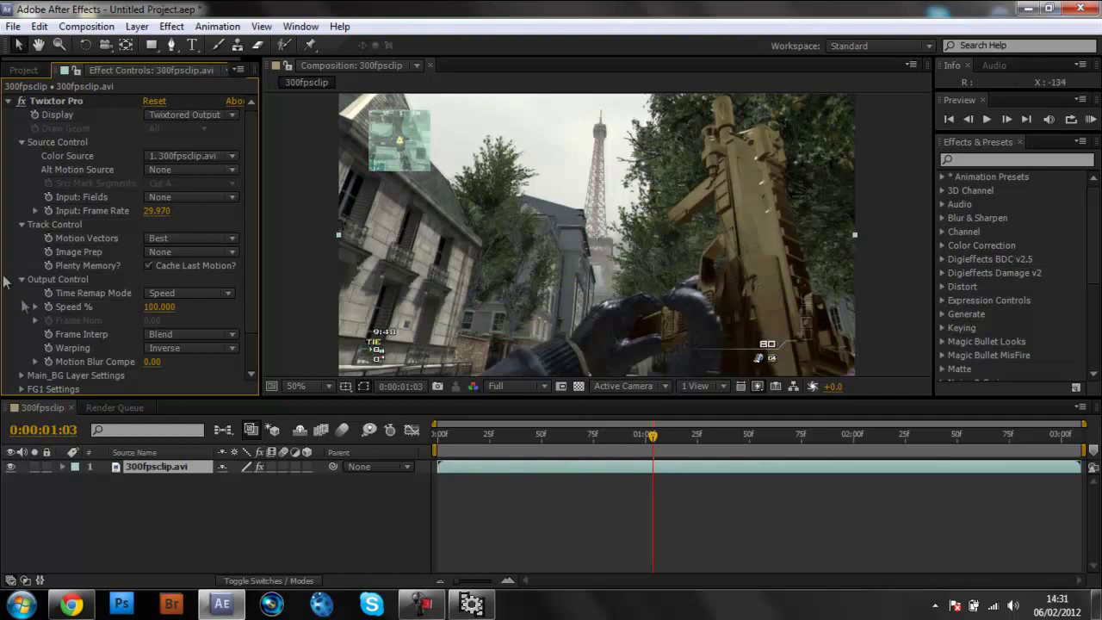
left_click(158, 308)
type("3")
key("Return")
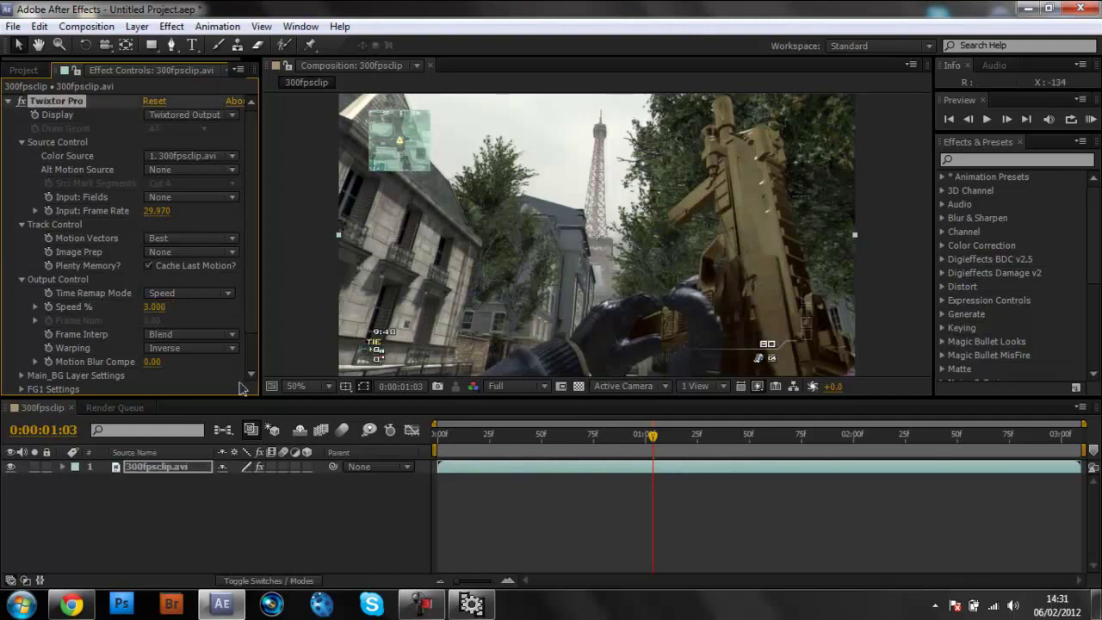
left_click_drag(651, 441, 1031, 434)
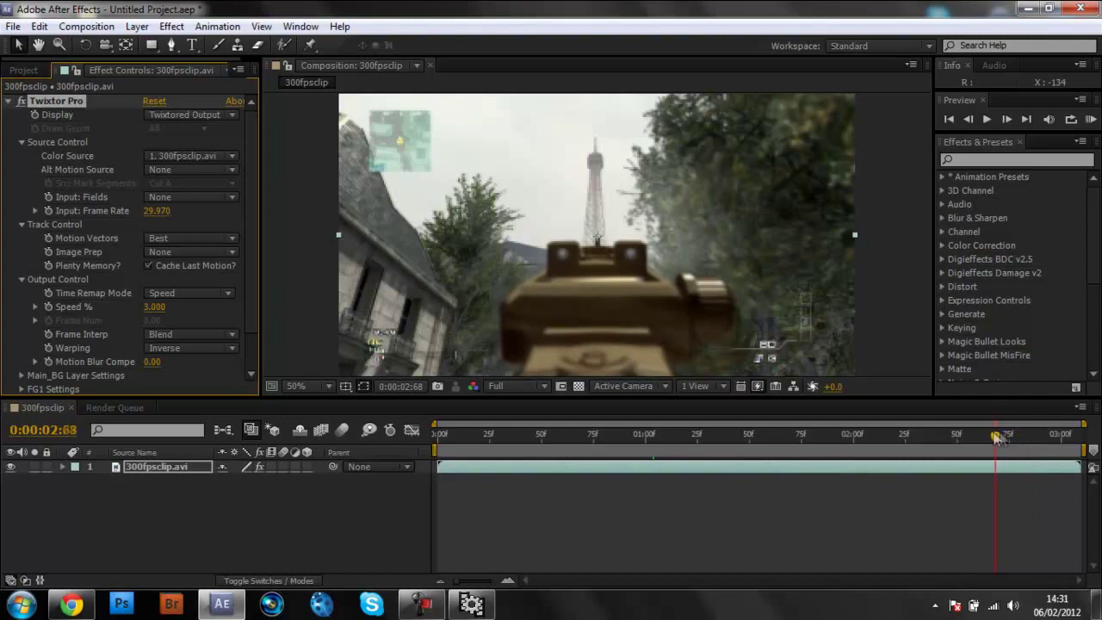
left_click(941, 434)
left_click_drag(927, 416, 783, 432)
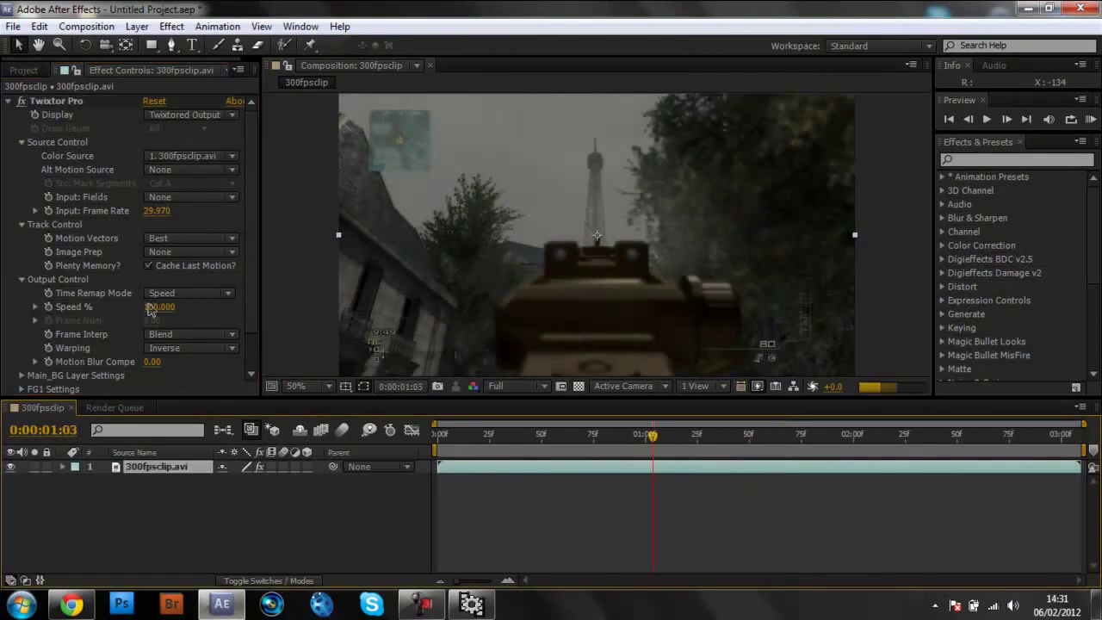
Step: Set Twixtor Pro's input frame rate to 300 and enable keyframing on Speed %
left_click(158, 211)
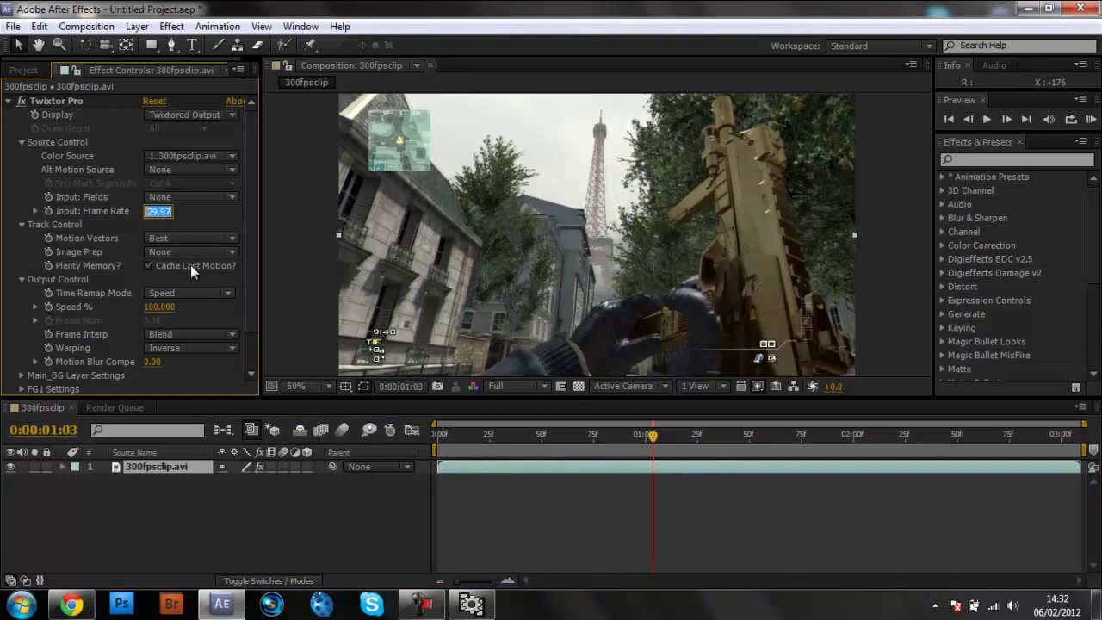
type("300")
key("Return")
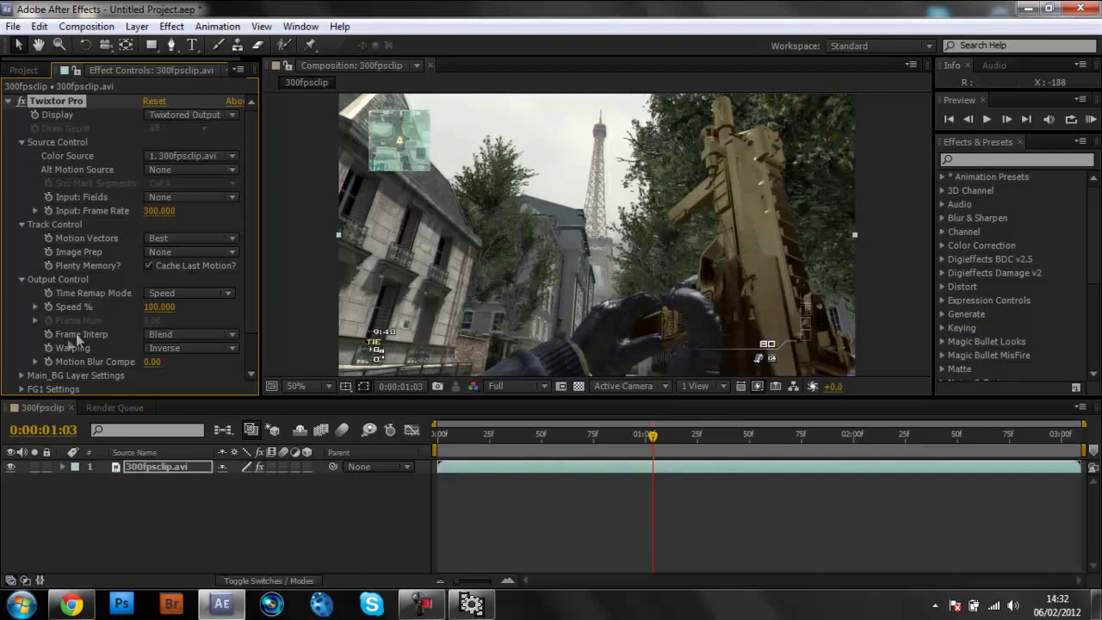
right_click(58, 307)
left_click(150, 454)
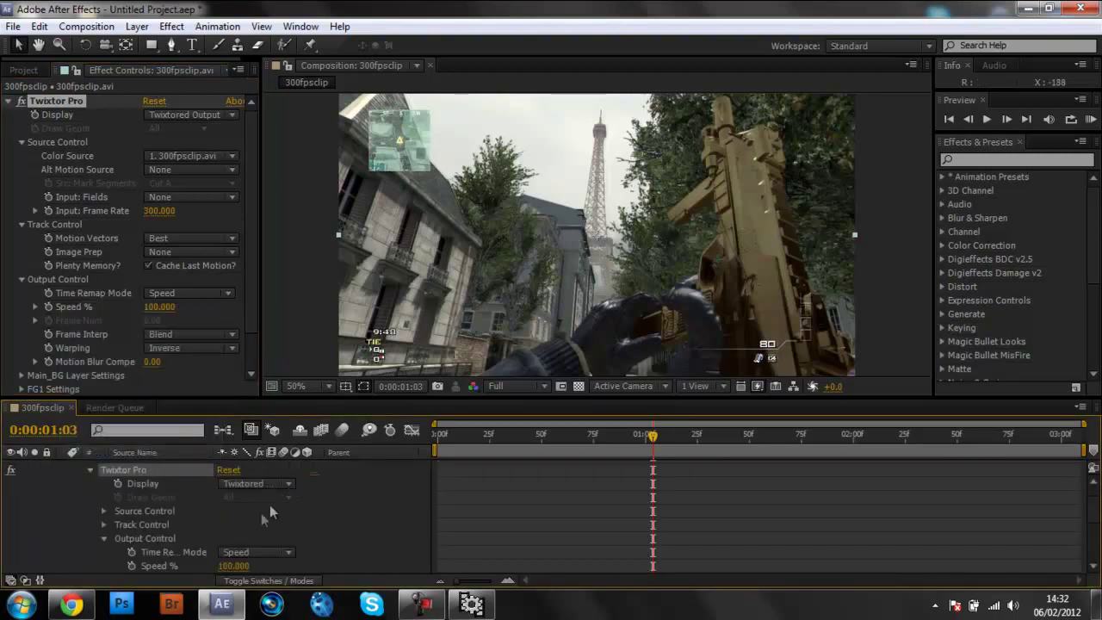
scroll(269, 504, "down", 2)
left_click(131, 483)
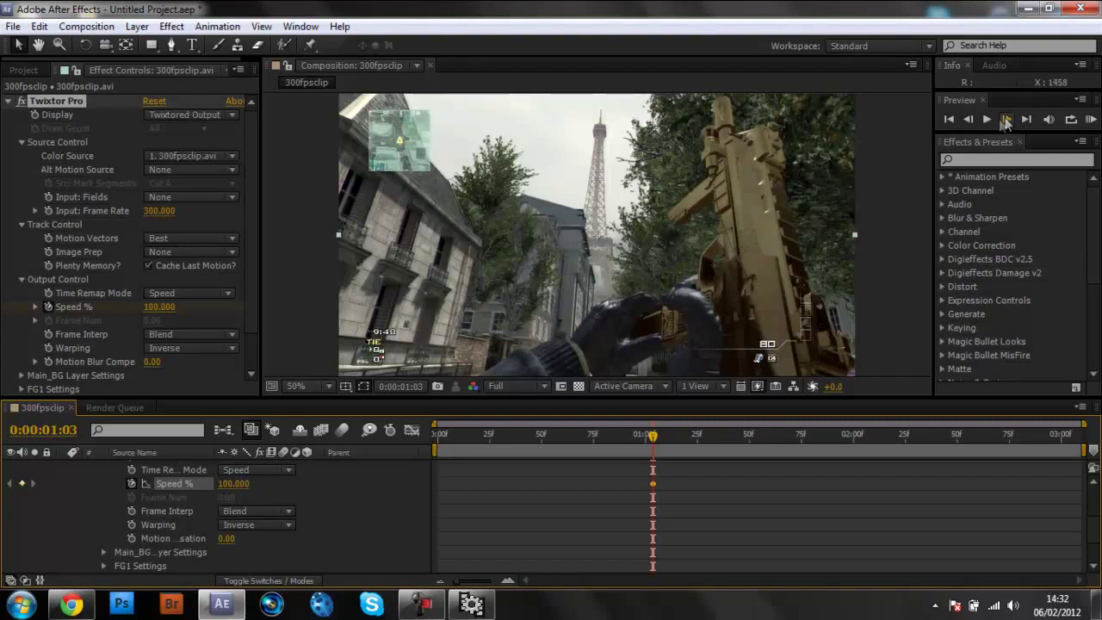
Step: Keyframe Speed % at 5 at 01:04
left_click(968, 119)
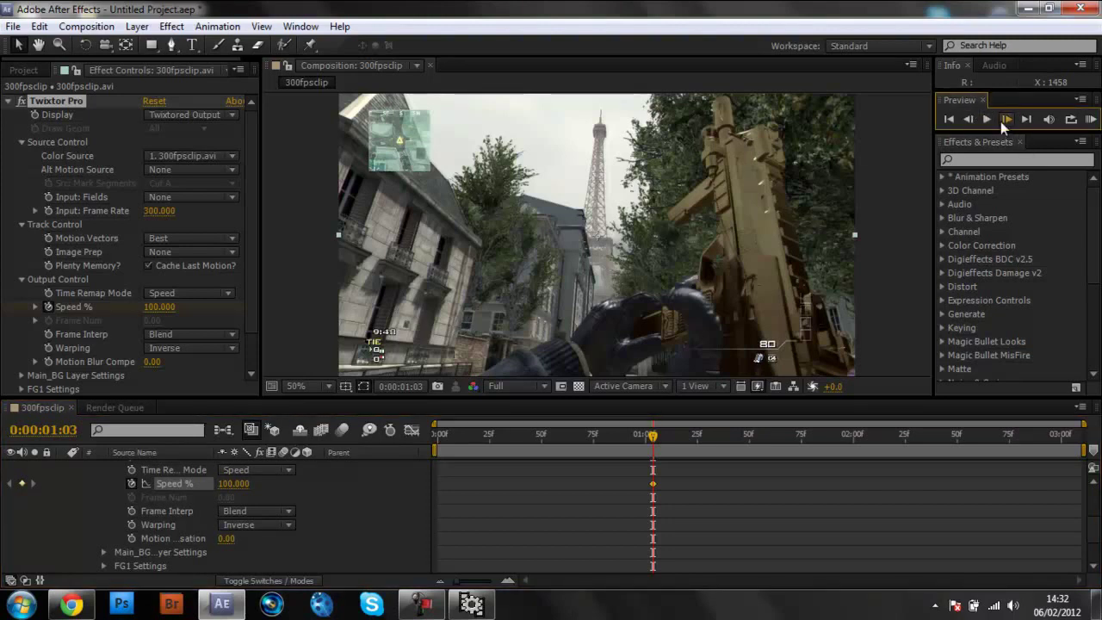
left_click(1005, 119)
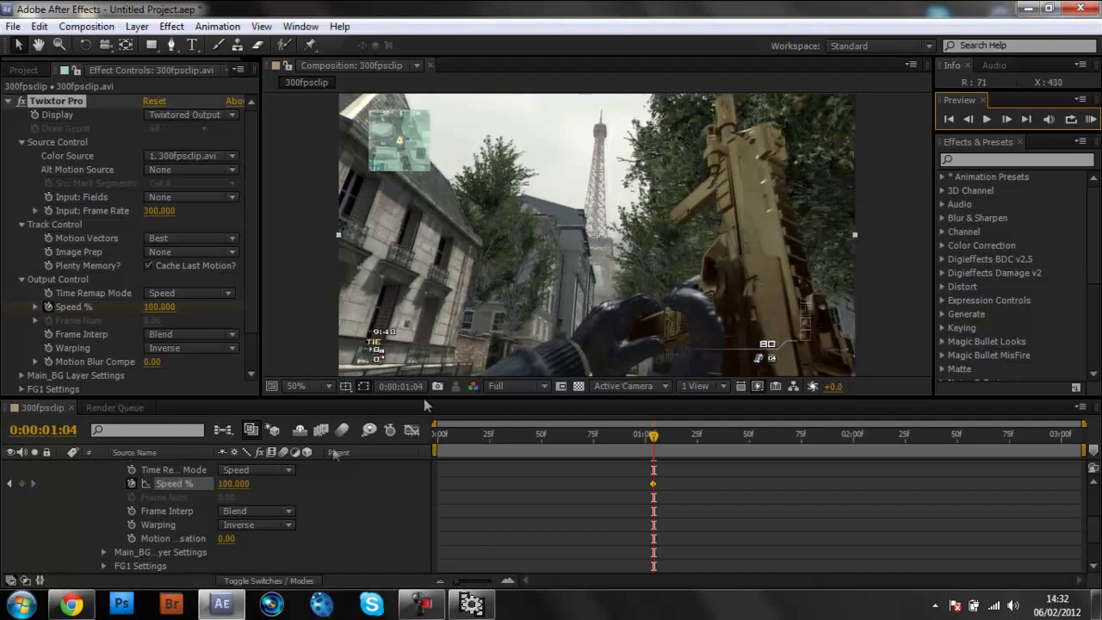
left_click(242, 484)
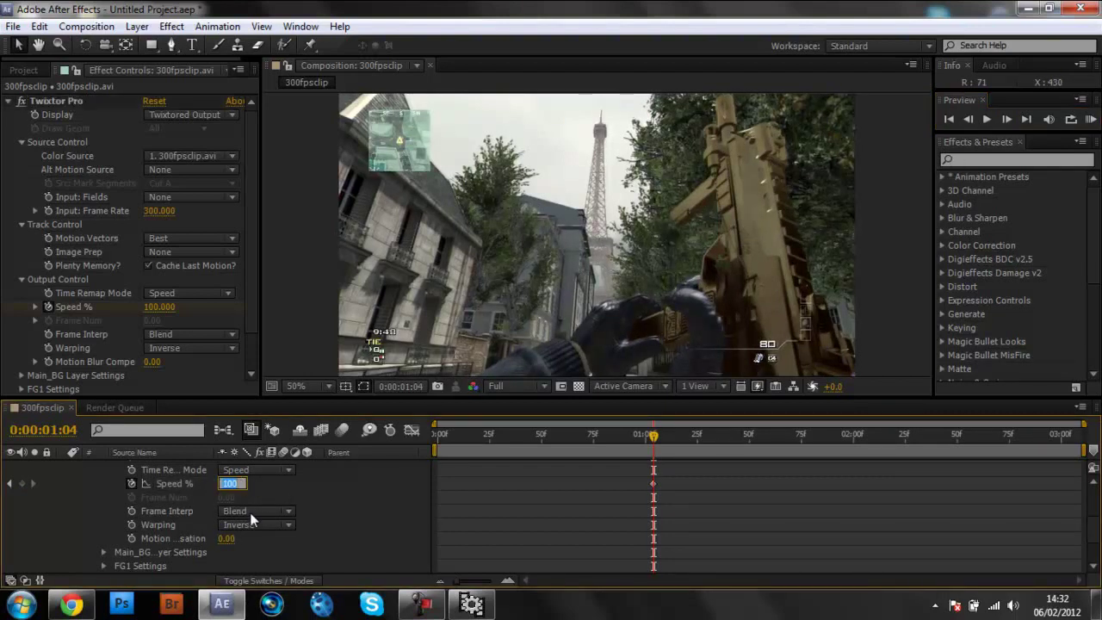
type("5")
key("Return")
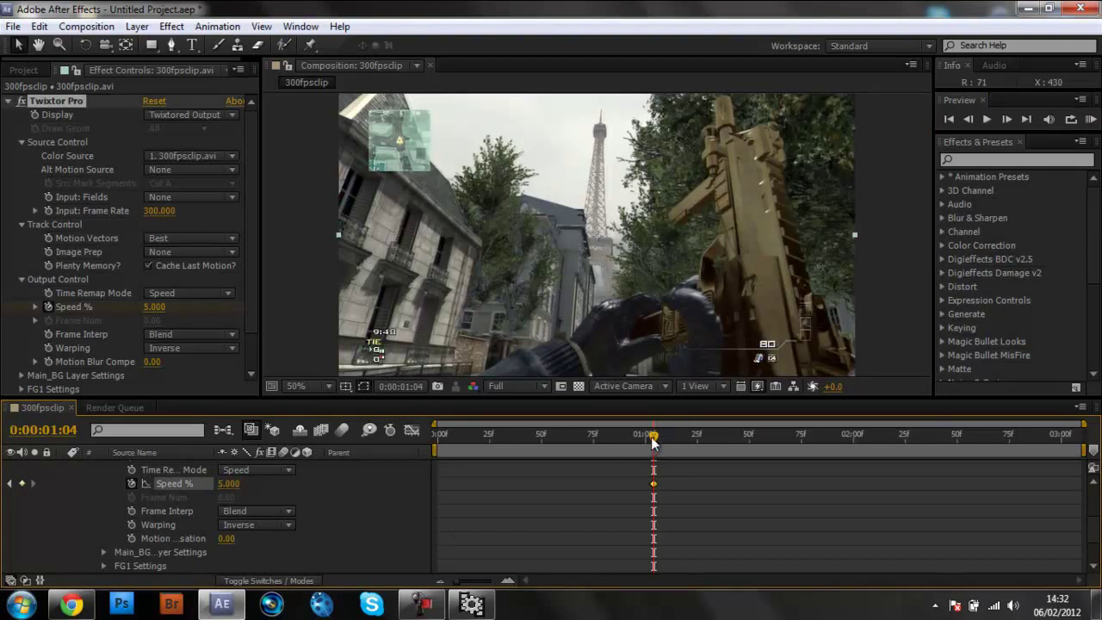
Step: Keyframe Speed % at 100 at 02:39
left_click_drag(652, 437, 831, 435)
left_click_drag(902, 429, 932, 445)
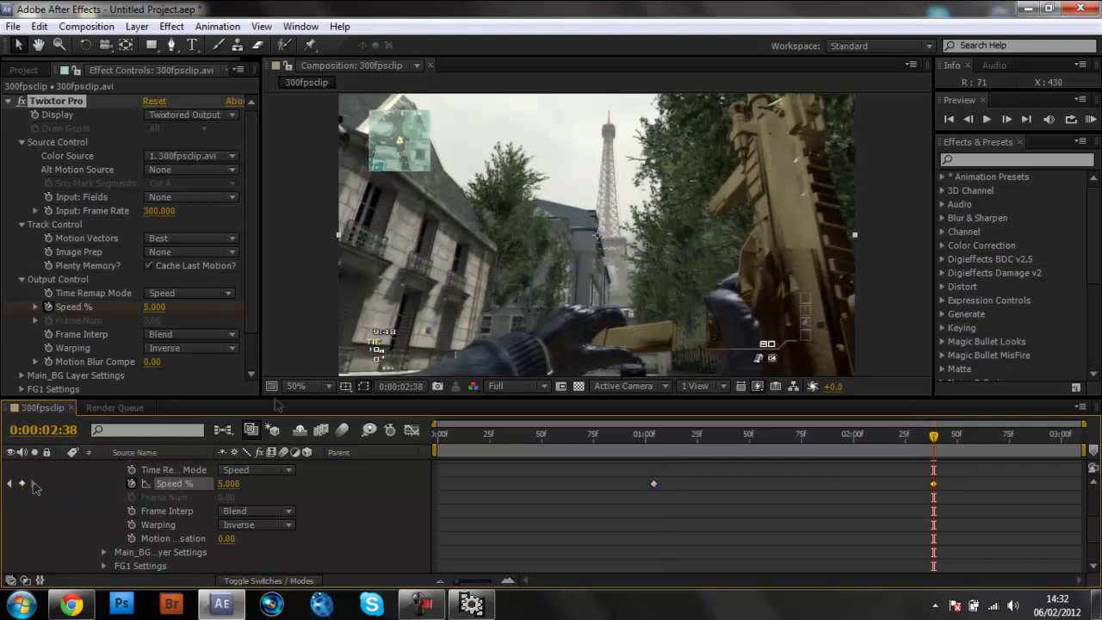
left_click(1004, 121)
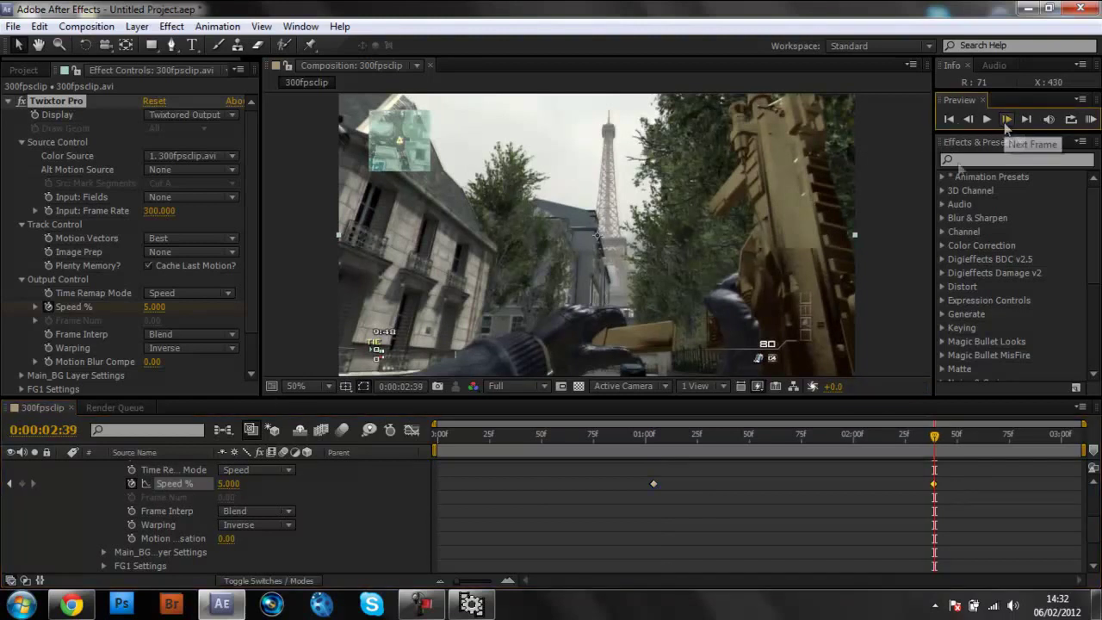
left_click(225, 482)
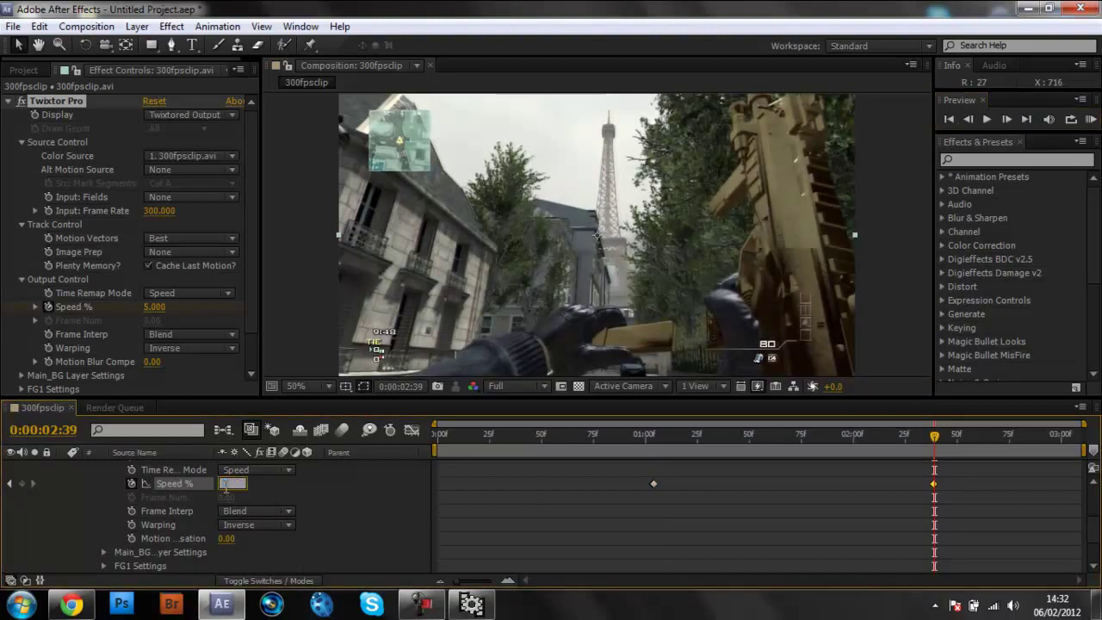
type("100")
key("Return")
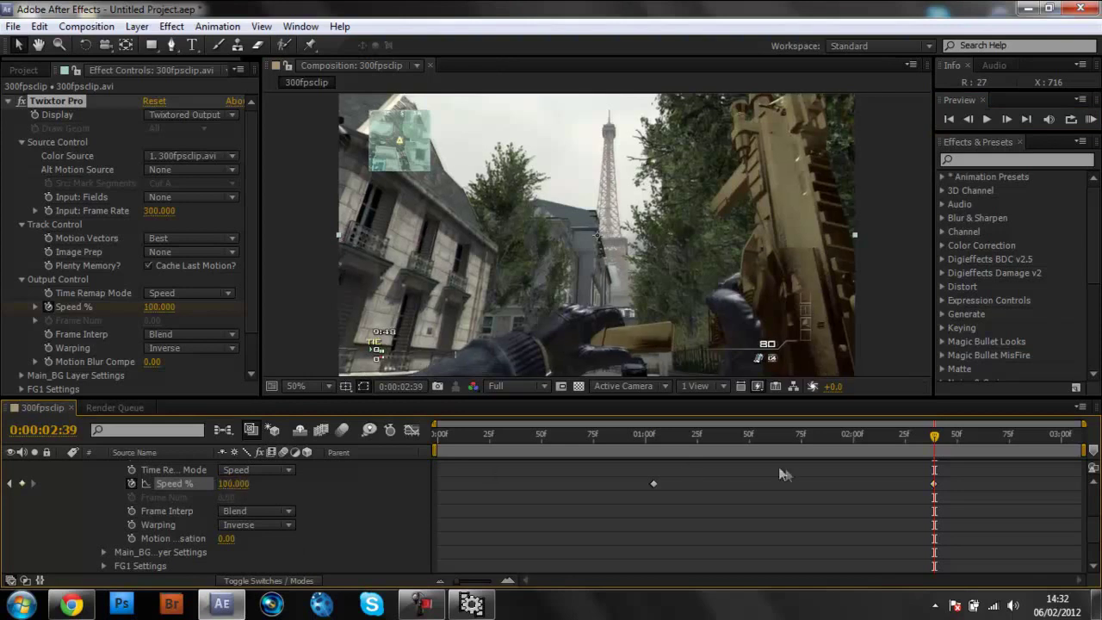
Step: Limit the work area to roughly 01:00–02:45
left_click_drag(918, 441, 654, 440)
left_click_drag(426, 449, 647, 448)
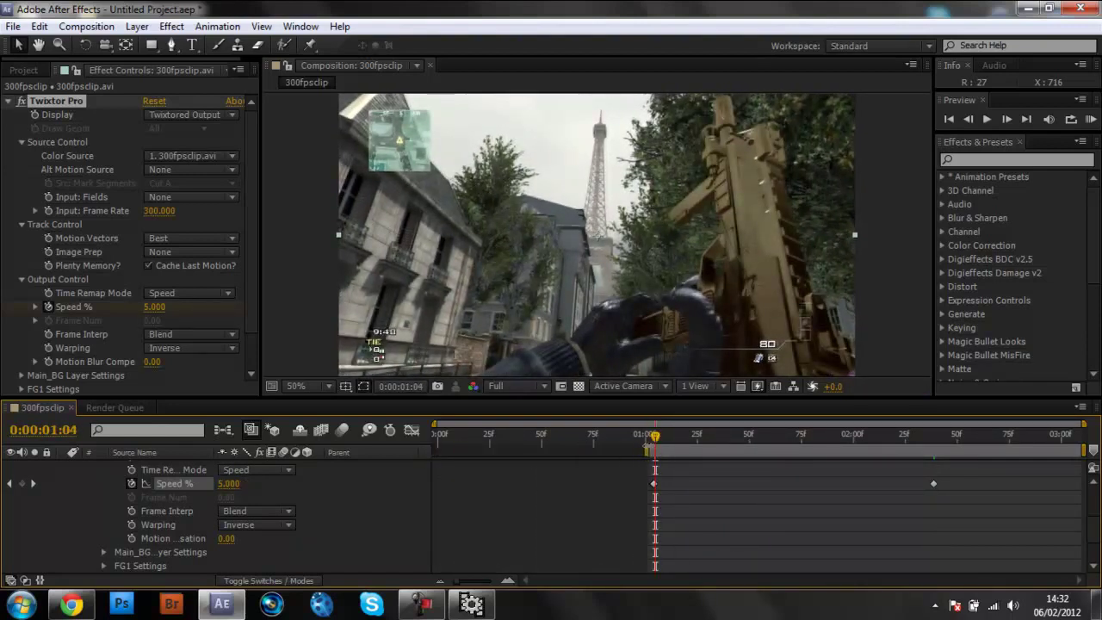
left_click_drag(1082, 450, 942, 450)
Step: After a first RAM preview, shift the 100% Speed keyframe later and trim the work area to match
left_click(1089, 121)
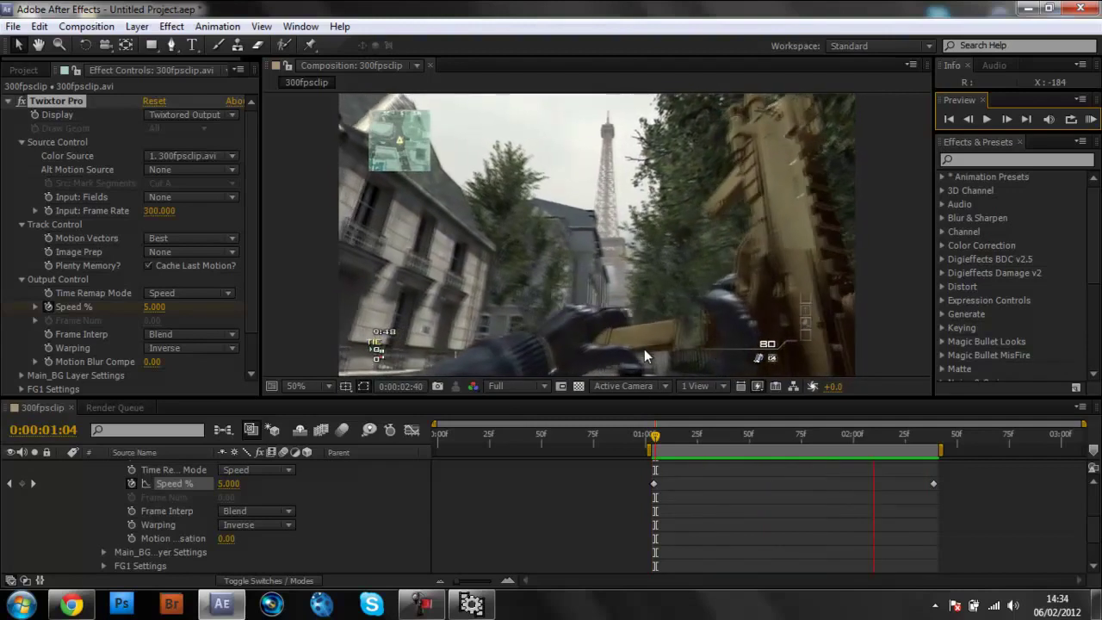
left_click(655, 343)
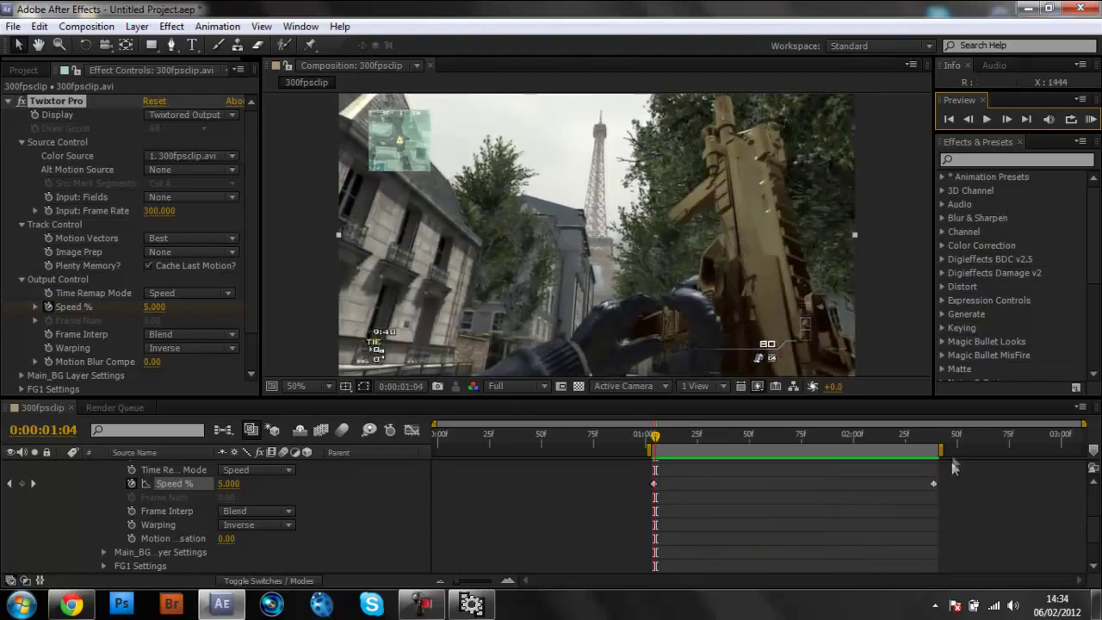
left_click_drag(940, 449, 1061, 449)
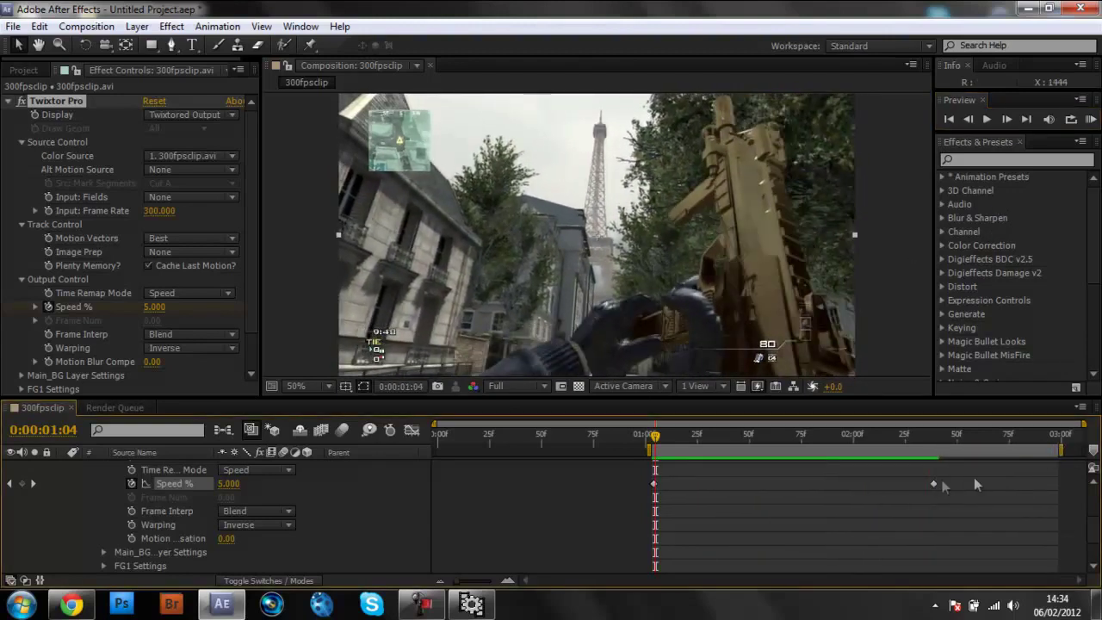
left_click_drag(934, 488, 953, 488)
left_click(934, 484)
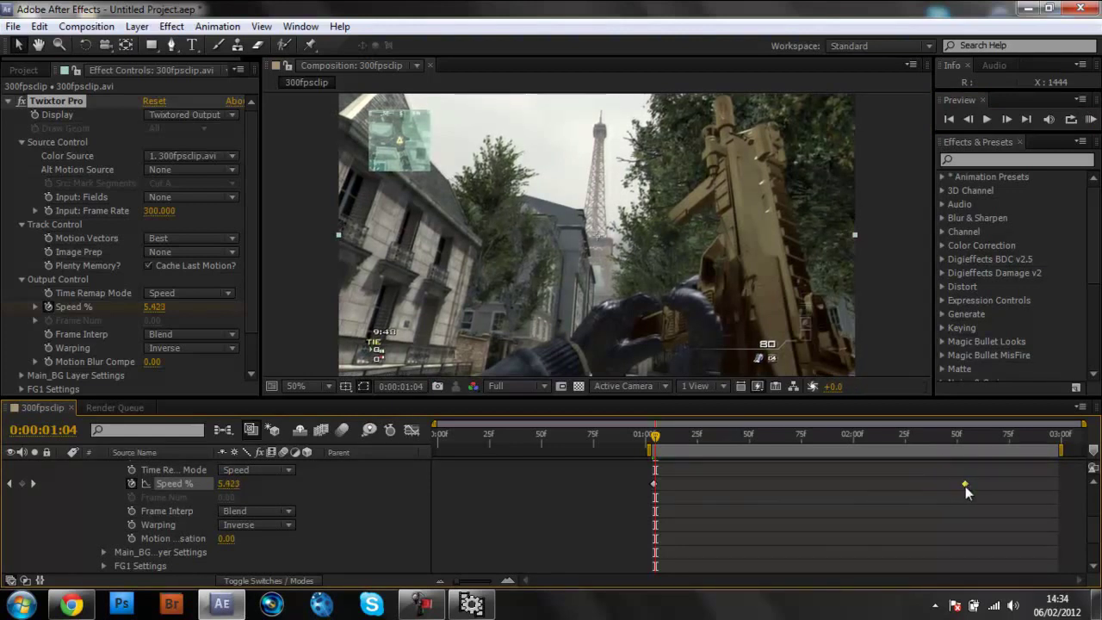
left_click_drag(1060, 449, 993, 451)
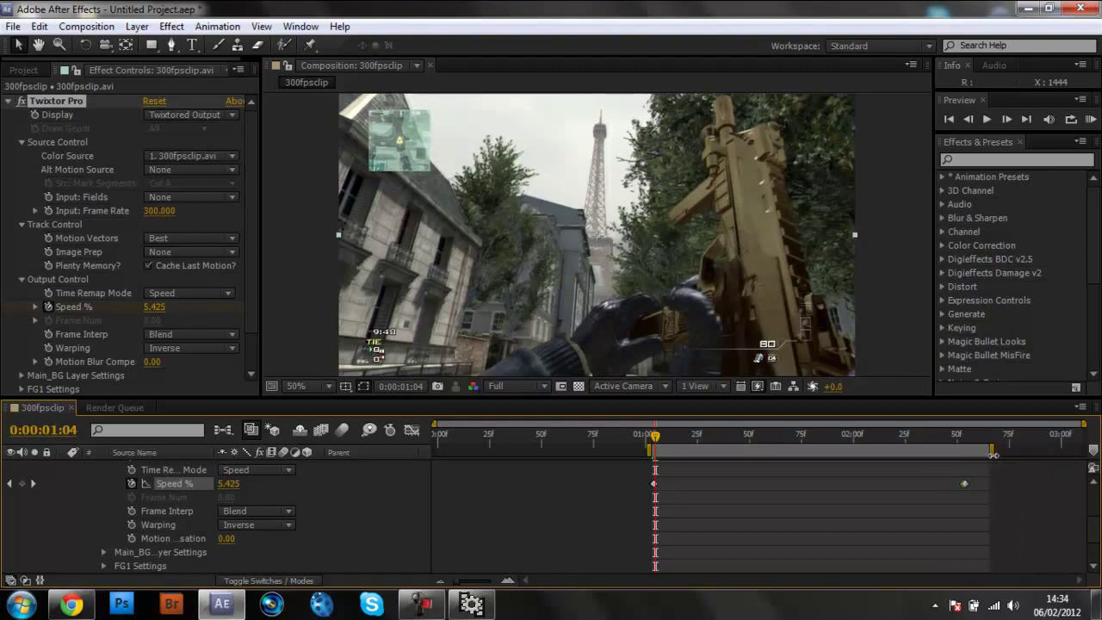
Step: RAM-preview the slowed clip from 01:04 onward
left_click(1090, 120)
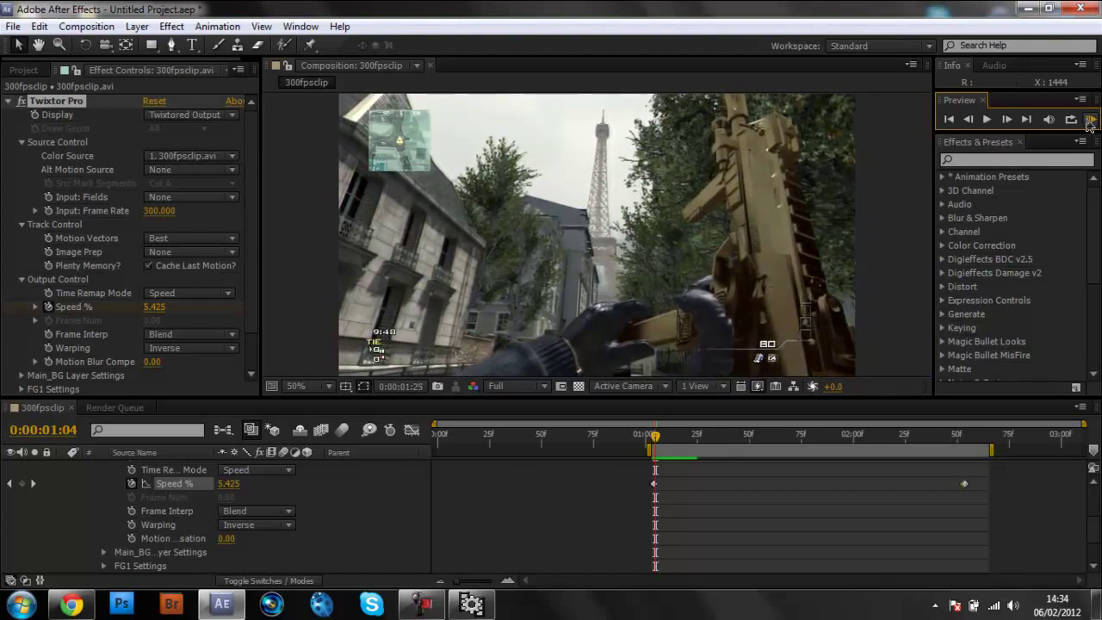
left_click(422, 605)
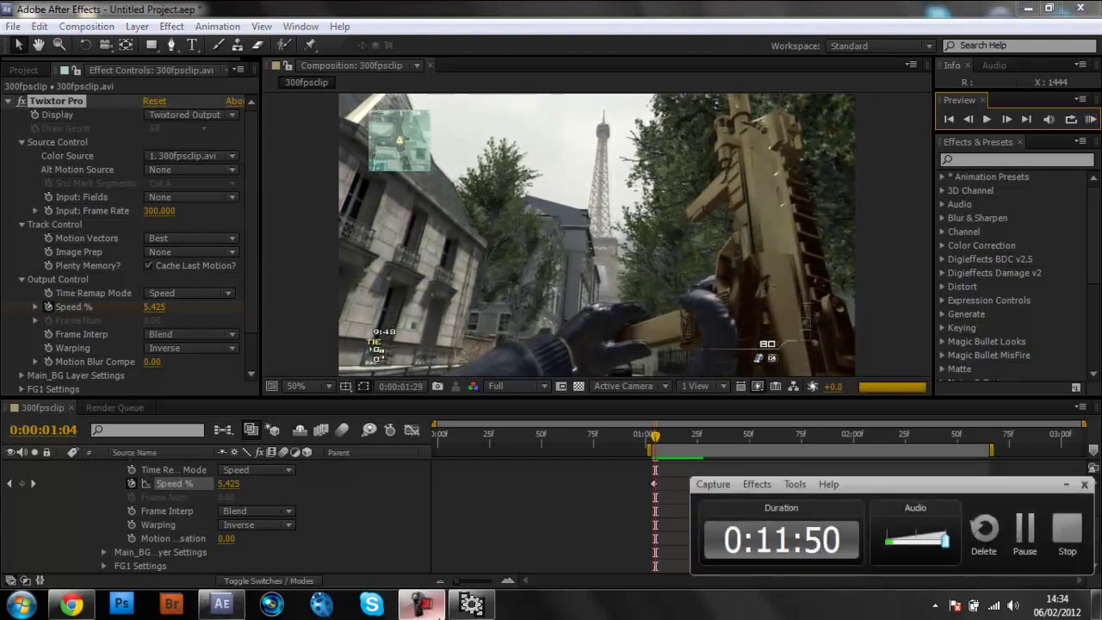
left_click(437, 614)
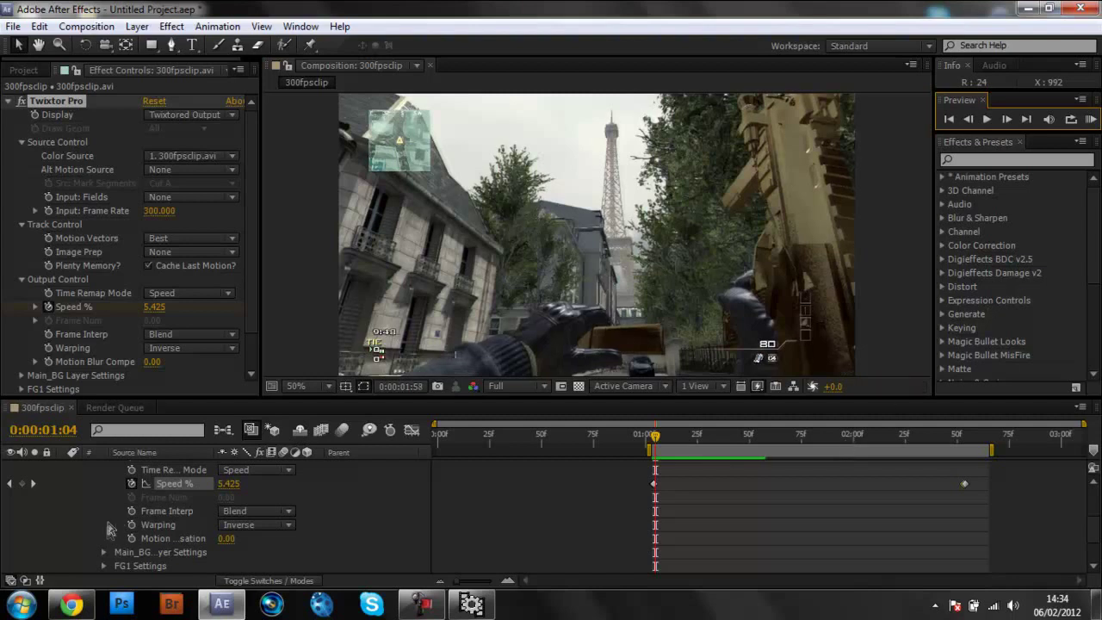
mouse_move(93, 599)
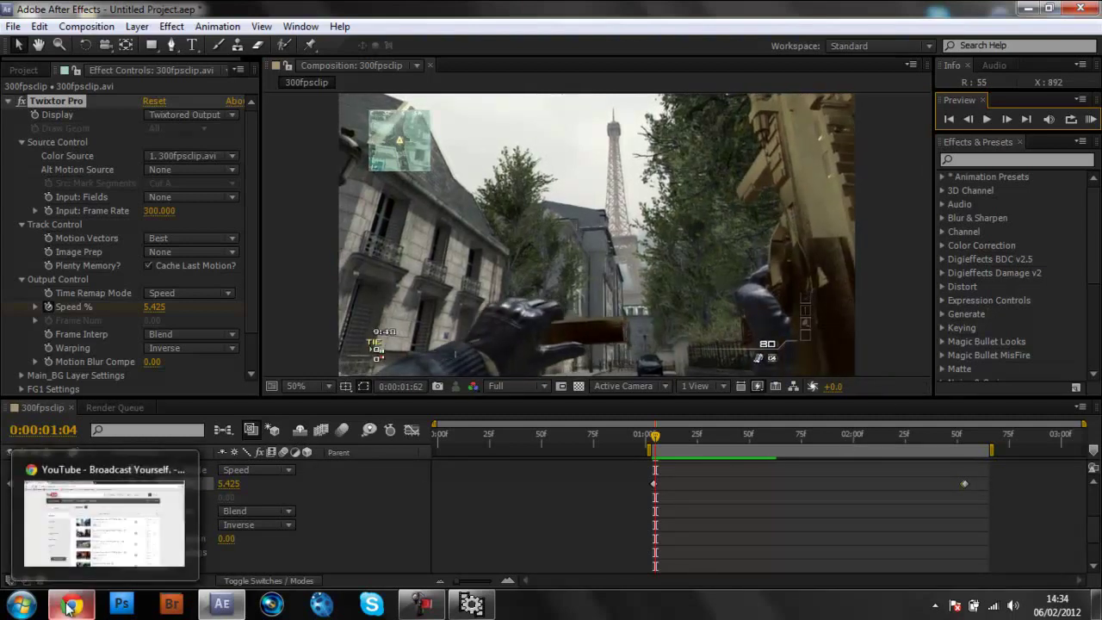
left_click(104, 508)
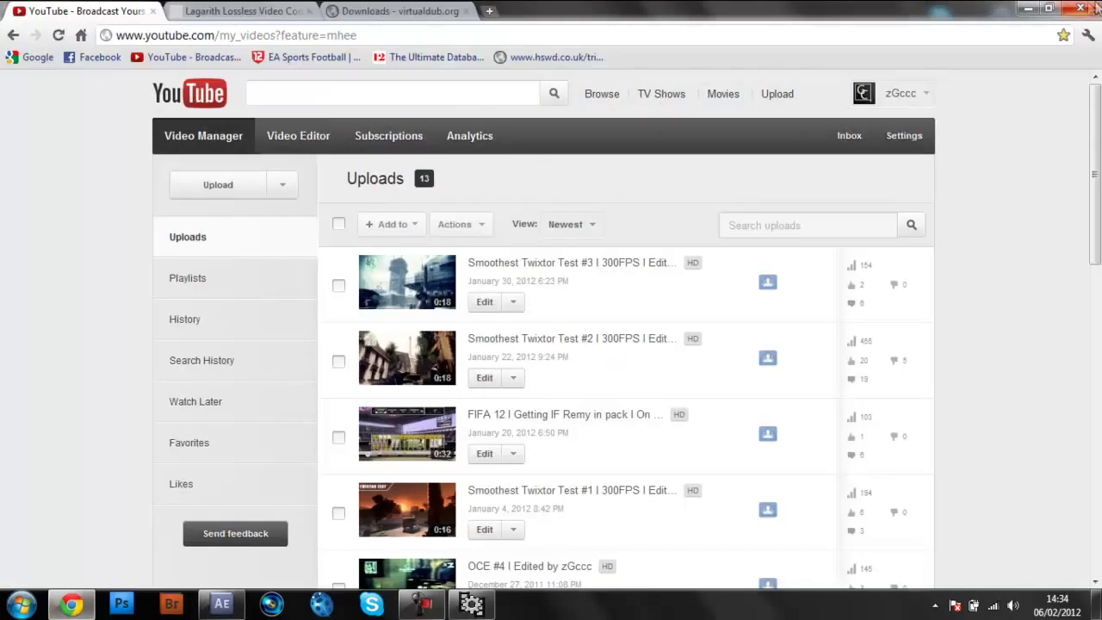
left_click(1027, 7)
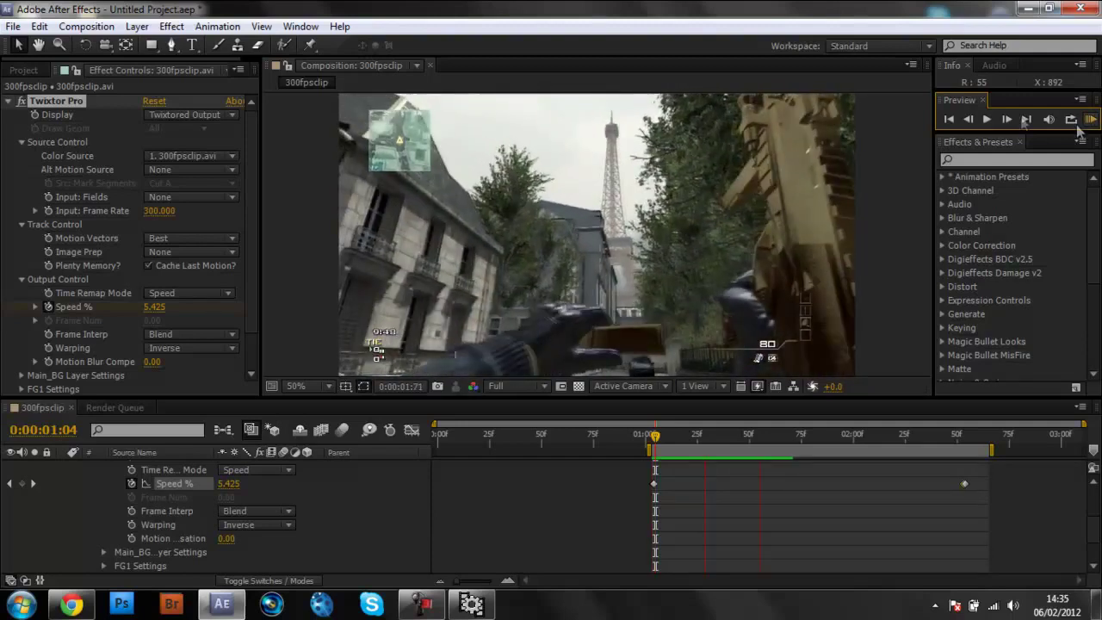
Step: Play the cached slowed section, then start a new project, choosing Don't Save for the old one
left_click(987, 120)
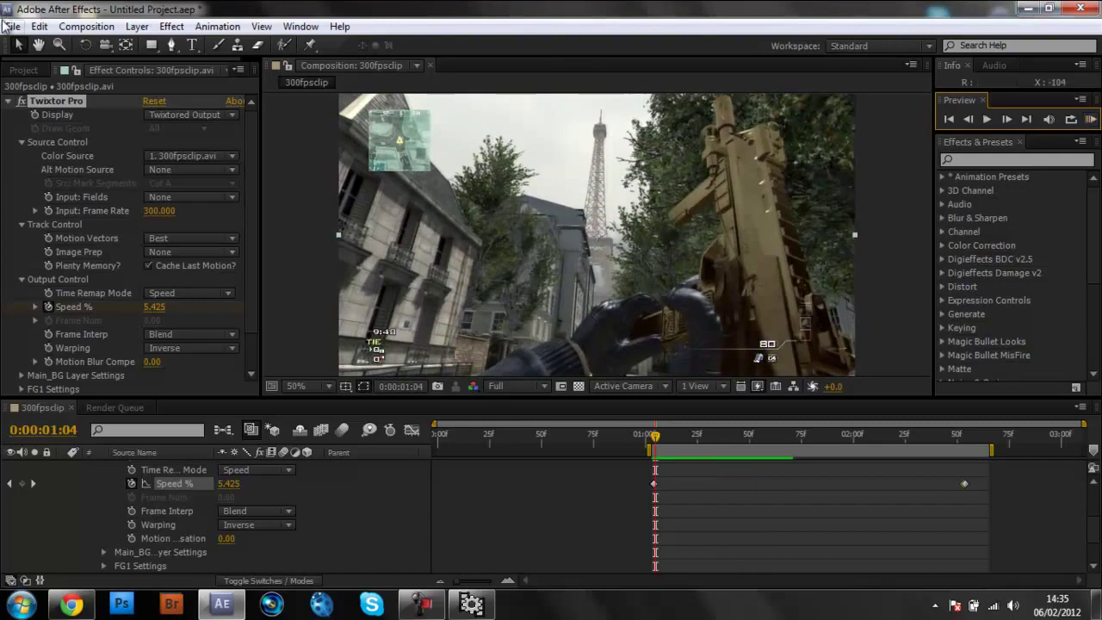
left_click(10, 26)
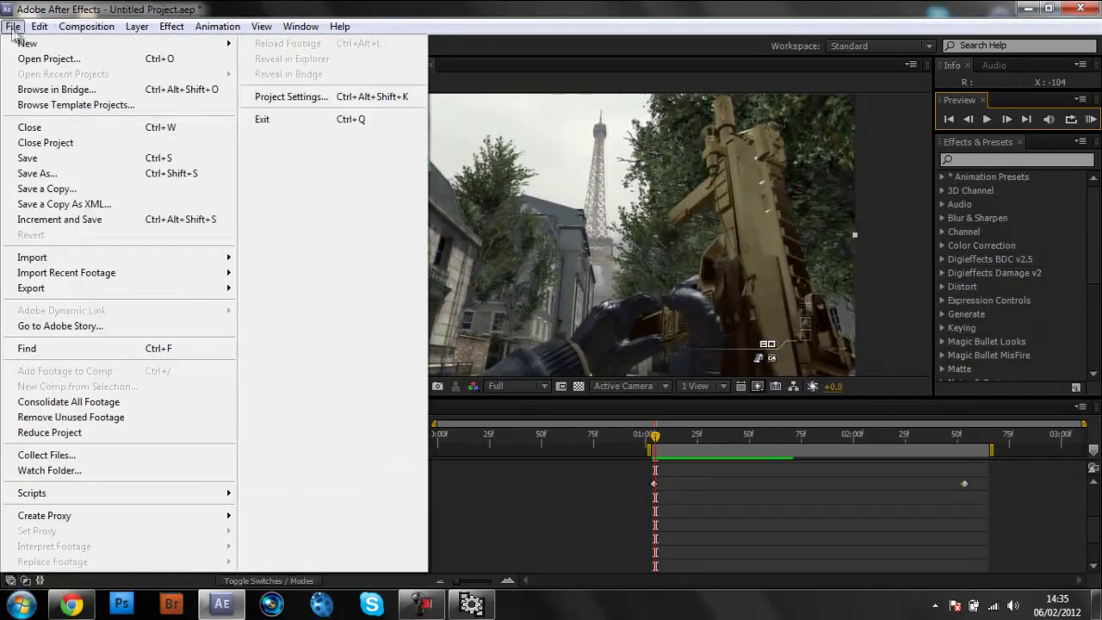
mouse_move(28, 43)
left_click(291, 47)
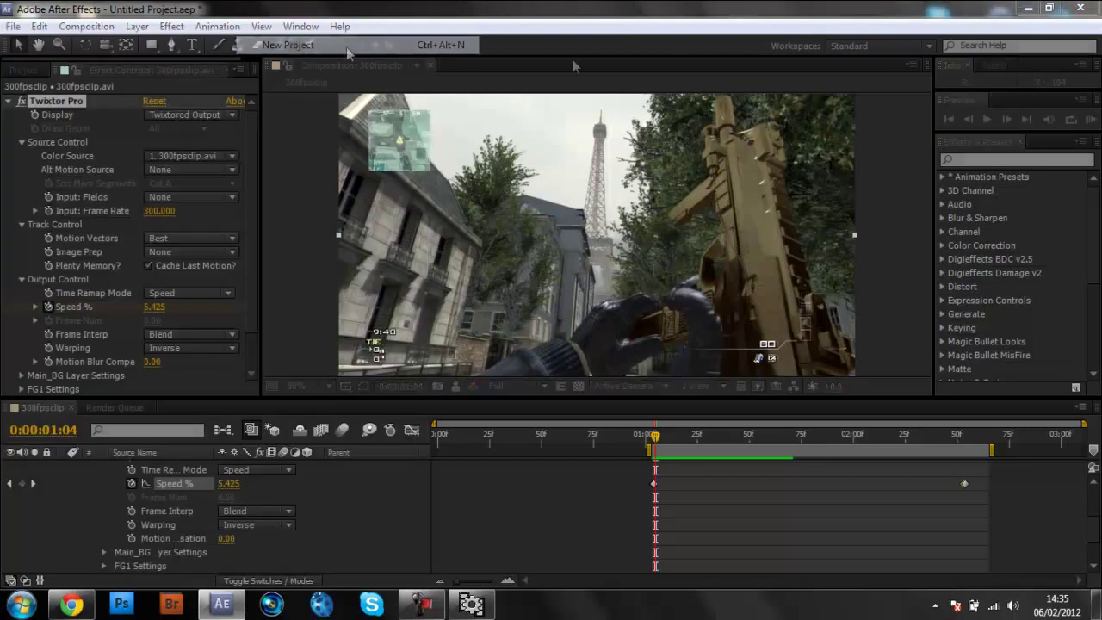
left_click(599, 322)
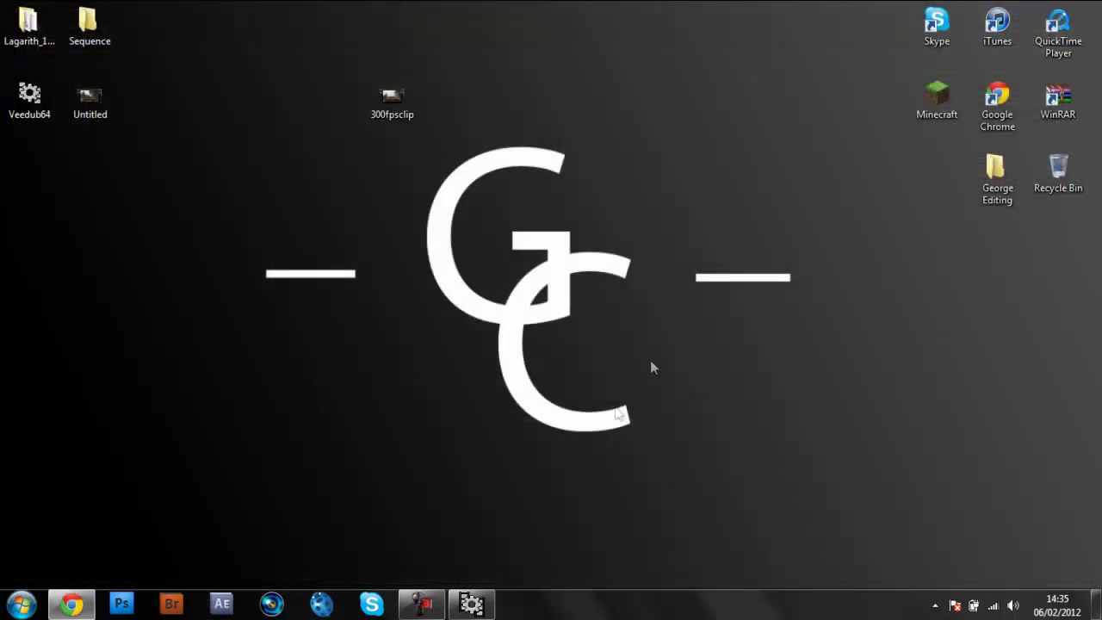
Step: Restore the screen recorder's Capture window with its Pause and Stop controls over the desktop
left_click(431, 533)
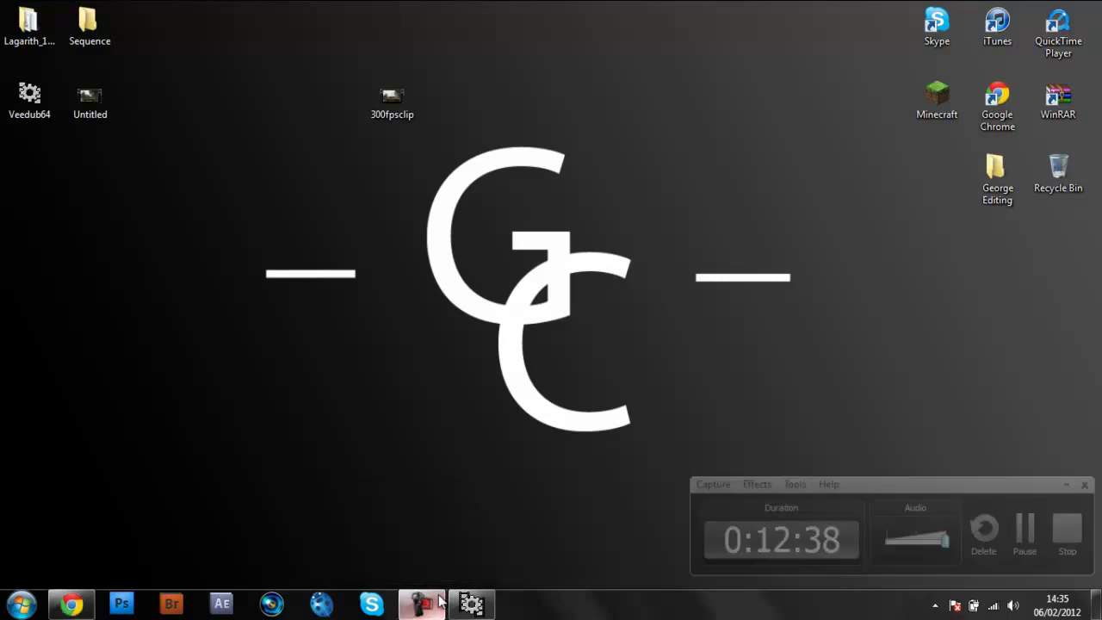